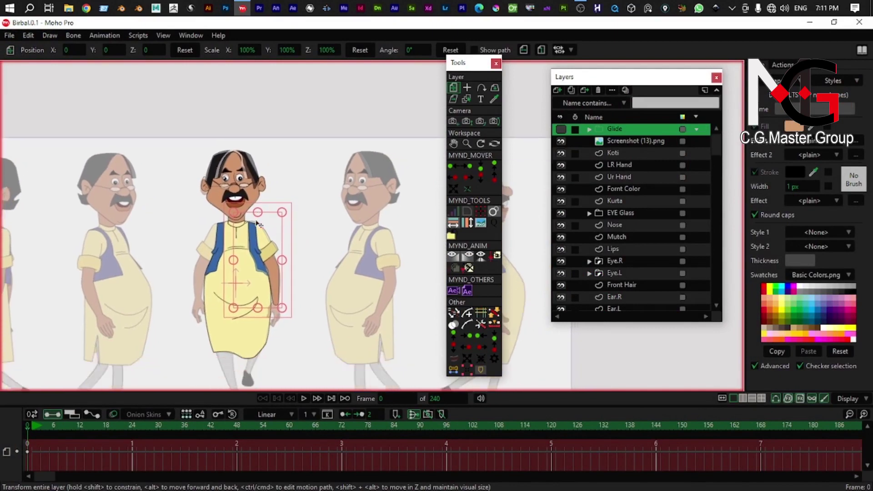
Step: Group the LR Hand and Ur Hand layers into a group layer named Hand.L
{"action": "scroll", "coordinate": [259, 205], "scroll_direction": "up", "scroll_amount": 4}
{"action": "left_click_drag", "start_coordinate": [354, 240], "coordinate": [371, 191]}
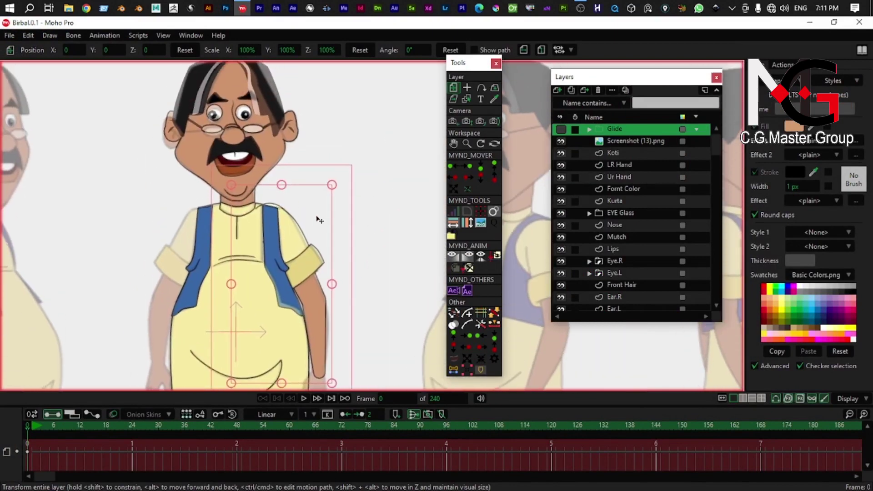
{"action": "left_click_drag", "start_coordinate": [356, 227], "coordinate": [359, 244]}
{"action": "scroll", "coordinate": [328, 268], "scroll_direction": "down", "scroll_amount": 1}
{"action": "left_click_drag", "start_coordinate": [328, 268], "coordinate": [338, 206]}
{"action": "scroll", "coordinate": [336, 198], "scroll_direction": "up", "scroll_amount": 2}
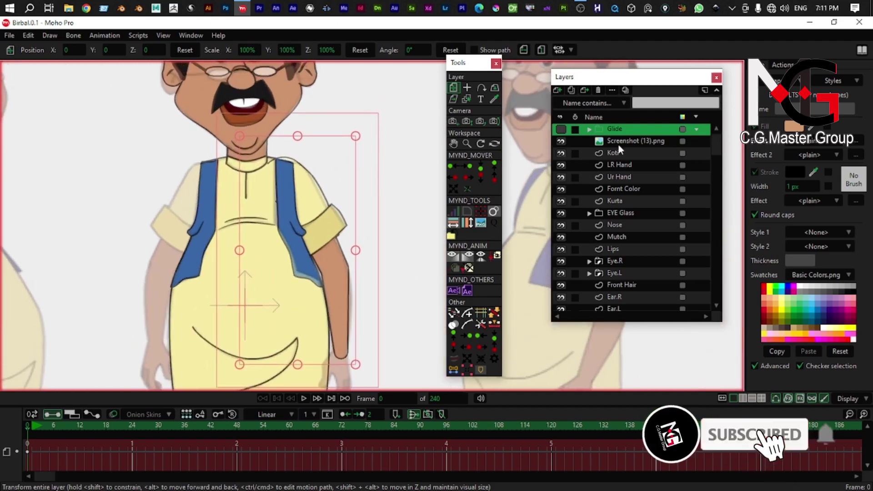
{"action": "left_click", "coordinate": [631, 153]}
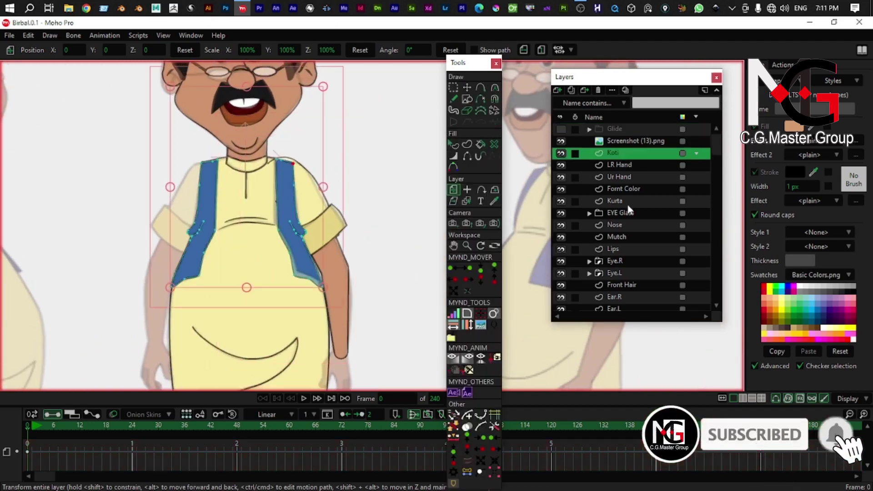
{"action": "left_click", "coordinate": [625, 166]}
{"action": "left_click", "coordinate": [630, 178], "text": "shift"}
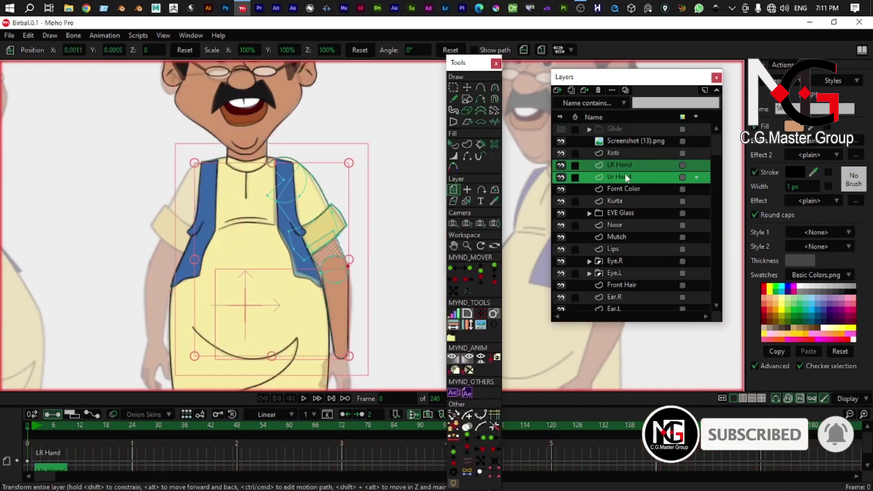
{"action": "left_click_drag", "start_coordinate": [327, 273], "coordinate": [326, 212]}
{"action": "left_click_drag", "start_coordinate": [374, 241], "coordinate": [364, 219]}
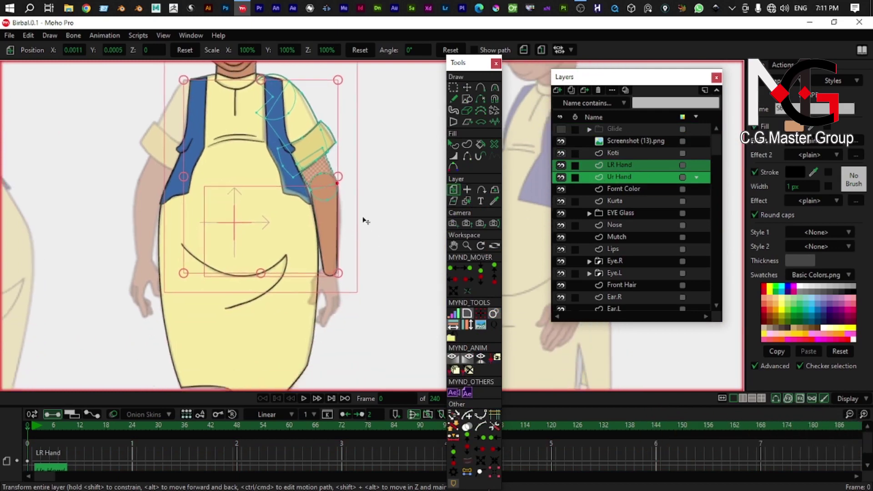
{"action": "left_click_drag", "start_coordinate": [364, 220], "coordinate": [356, 207]}
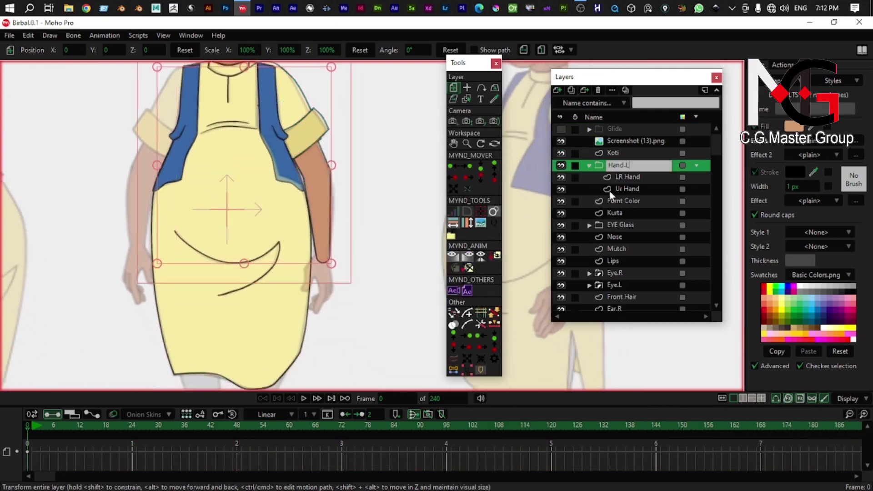
{"action": "type", "text": ".L"}
{"action": "key", "text": "Return"}
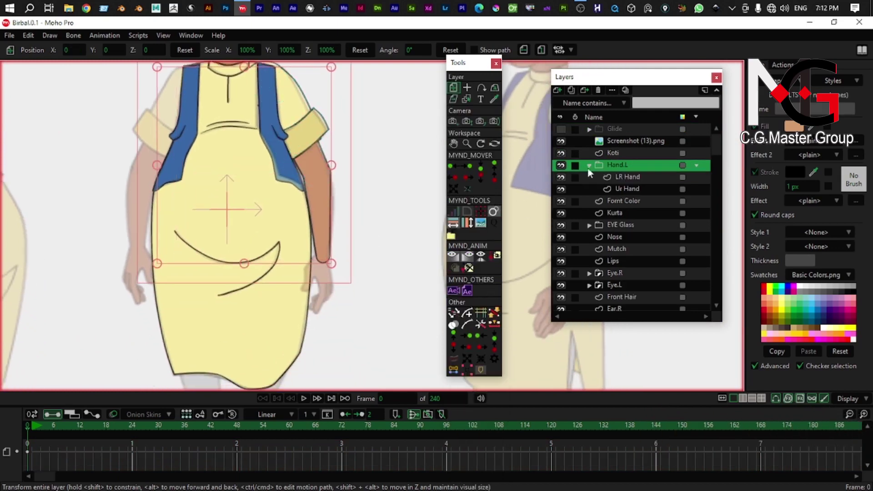
Step: Collapse the Hand.L group and toggle its visibility off and on to check the arm
{"action": "left_click", "coordinate": [589, 166]}
{"action": "left_click", "coordinate": [561, 167]}
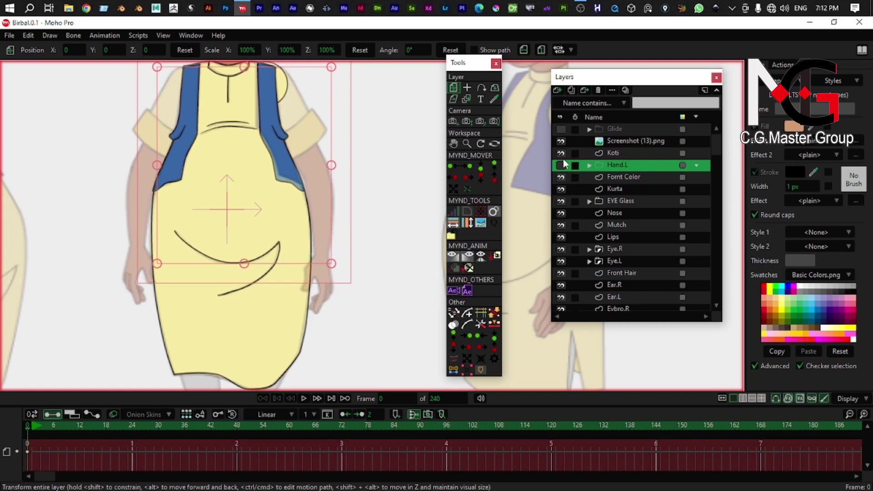
{"action": "left_click", "coordinate": [562, 164]}
Step: Examine how the sleeve in the Hand.L group meets the character's shoulder and vest up close
{"action": "left_click_drag", "start_coordinate": [308, 78], "coordinate": [326, 184]}
{"action": "scroll", "coordinate": [325, 183], "scroll_direction": "up", "scroll_amount": 4}
{"action": "left_click_drag", "start_coordinate": [312, 213], "coordinate": [298, 219]}
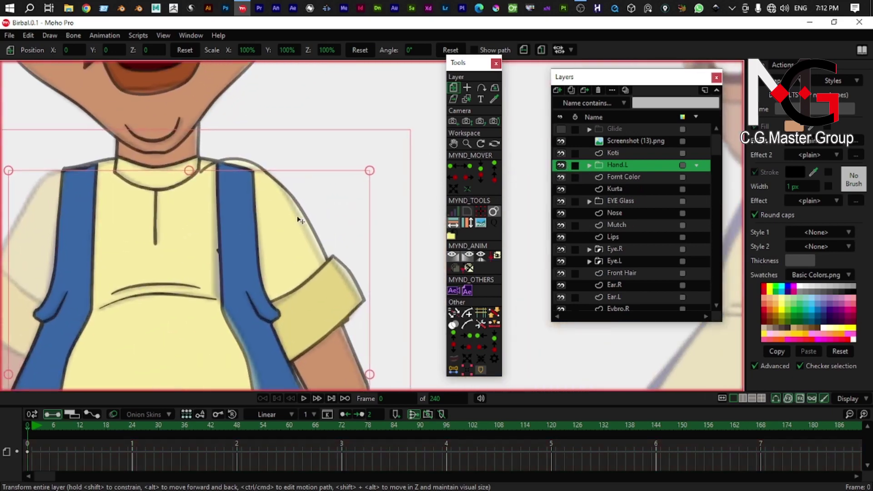
{"action": "scroll", "coordinate": [298, 220], "scroll_direction": "up", "scroll_amount": 2}
{"action": "left_click_drag", "start_coordinate": [245, 217], "coordinate": [311, 221]}
{"action": "key", "text": "ctrl+z"}
{"action": "scroll", "coordinate": [245, 223], "scroll_direction": "down", "scroll_amount": 3}
{"action": "scroll", "coordinate": [245, 224], "scroll_direction": "down", "scroll_amount": 3}
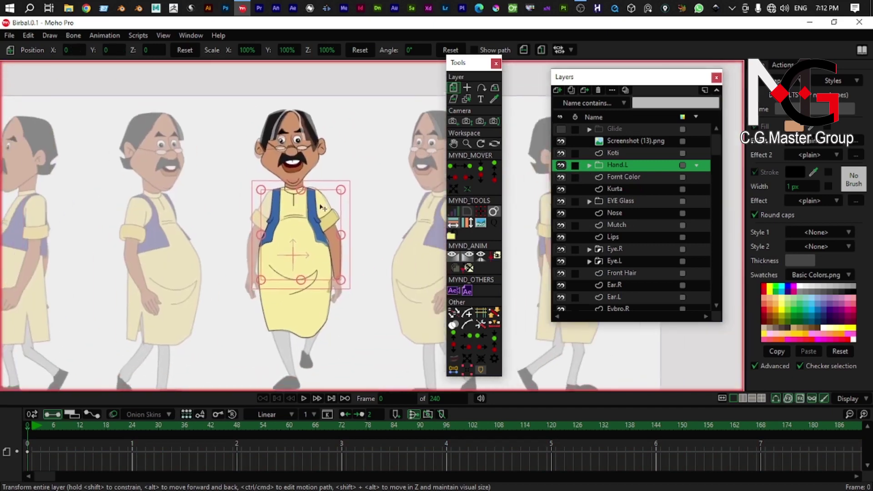
Step: Create a new blank project
{"action": "left_click", "coordinate": [9, 35]}
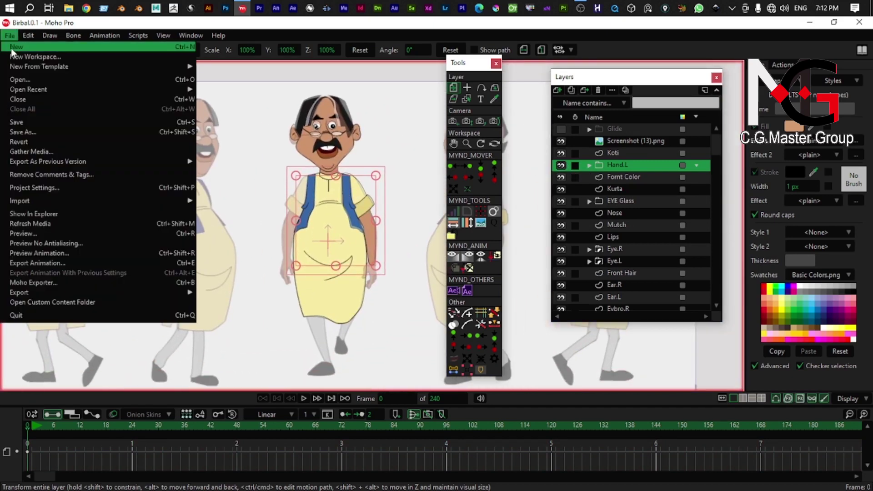
{"action": "left_click", "coordinate": [18, 45]}
{"action": "left_click_drag", "start_coordinate": [284, 156], "coordinate": [253, 211]}
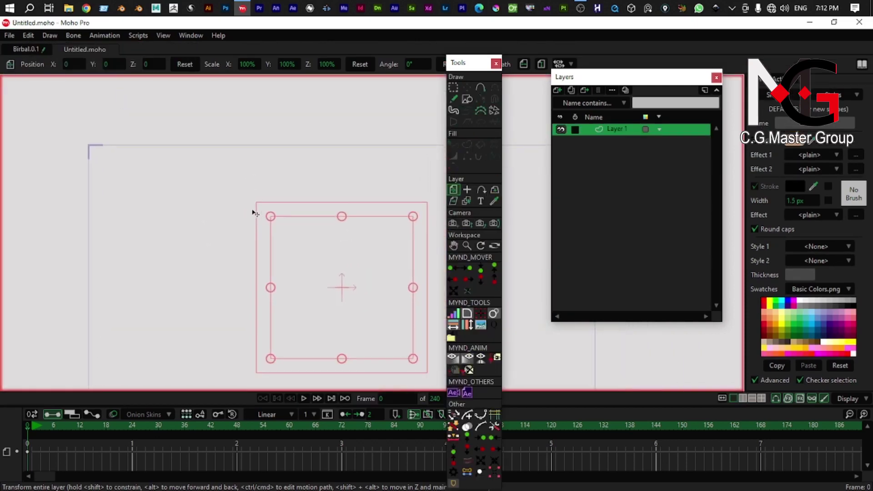
Step: Draw a filled circle on Layer 1 with the oval Draw Shape option
{"action": "scroll", "coordinate": [255, 211], "scroll_direction": "up", "scroll_amount": 3}
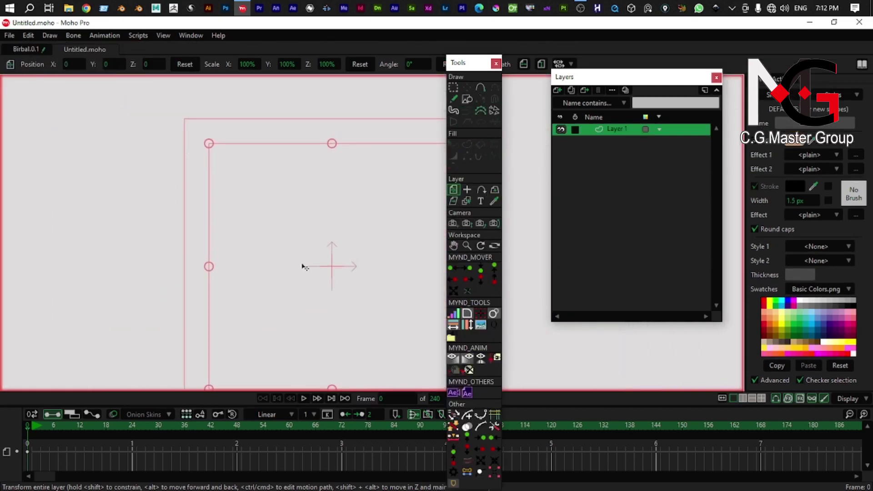
{"action": "left_click_drag", "start_coordinate": [302, 264], "coordinate": [259, 222]}
{"action": "left_click", "coordinate": [467, 98]}
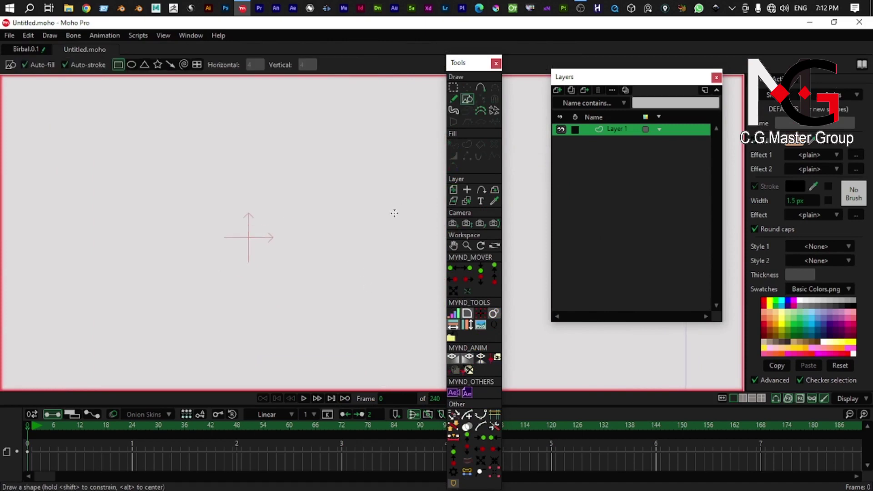
{"action": "left_click", "coordinate": [135, 65]}
{"action": "left_click_drag", "start_coordinate": [139, 203], "coordinate": [276, 340]}
{"action": "left_click_drag", "start_coordinate": [242, 273], "coordinate": [242, 185]}
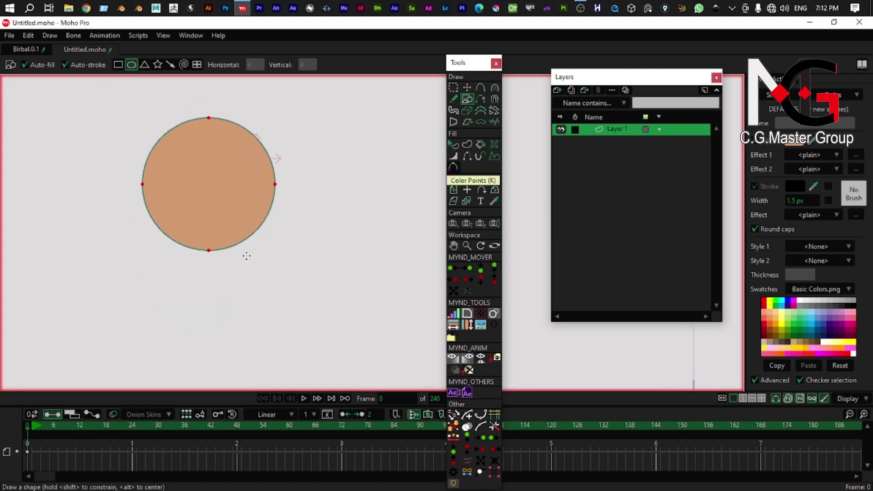
Step: Draw a second, slightly smaller circle below the first one
{"action": "scroll", "coordinate": [231, 187], "scroll_direction": "down", "scroll_amount": 3}
{"action": "left_click_drag", "start_coordinate": [246, 255], "coordinate": [267, 311]}
{"action": "scroll", "coordinate": [235, 263], "scroll_direction": "down", "scroll_amount": 2}
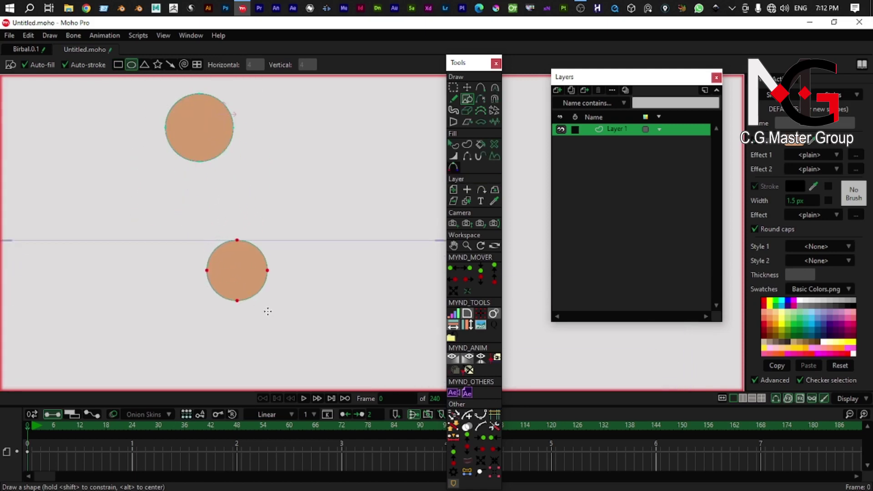
{"action": "left_click_drag", "start_coordinate": [251, 278], "coordinate": [280, 366]}
{"action": "left_click_drag", "start_coordinate": [286, 196], "coordinate": [327, 191]}
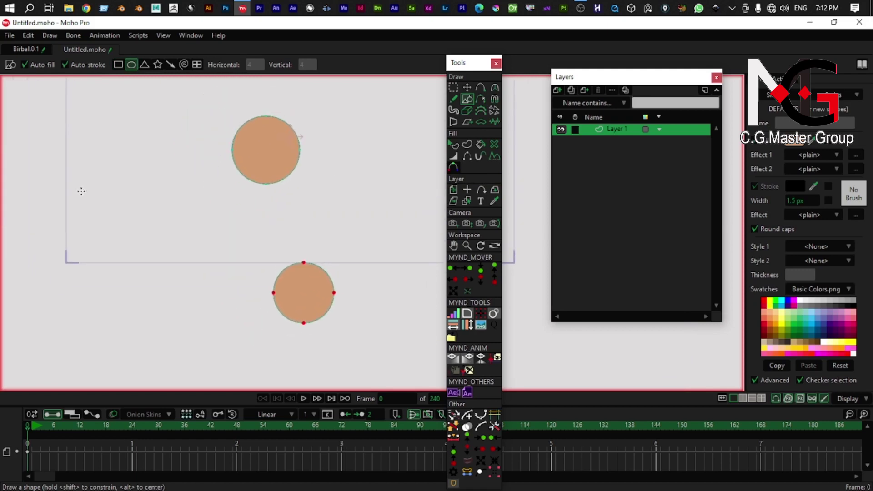
Step: Draw a tall filled rectangle beside the two circles with the rectangle shape option
{"action": "left_click_drag", "start_coordinate": [82, 191], "coordinate": [82, 238]}
{"action": "left_click", "coordinate": [116, 68]}
{"action": "left_click_drag", "start_coordinate": [146, 180], "coordinate": [271, 171]}
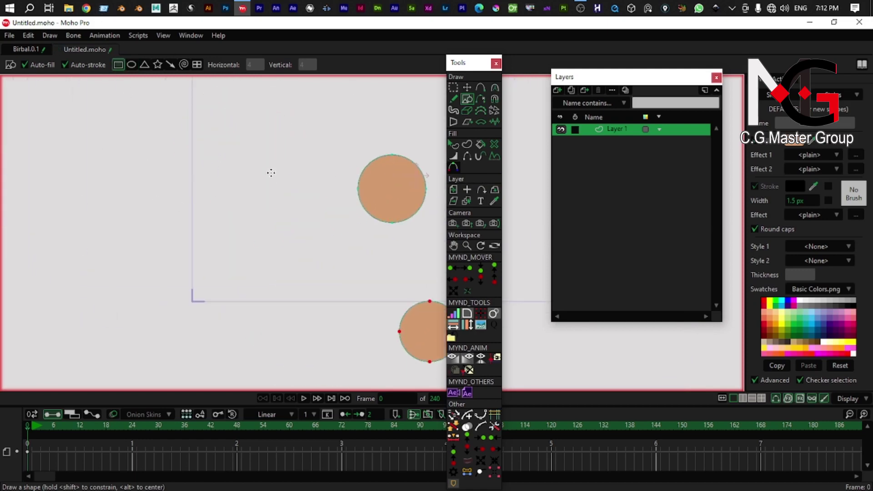
{"action": "scroll", "coordinate": [279, 189], "scroll_direction": "down", "scroll_amount": 3}
{"action": "left_click_drag", "start_coordinate": [206, 163], "coordinate": [311, 333]}
{"action": "left_click_drag", "start_coordinate": [276, 294], "coordinate": [242, 277]}
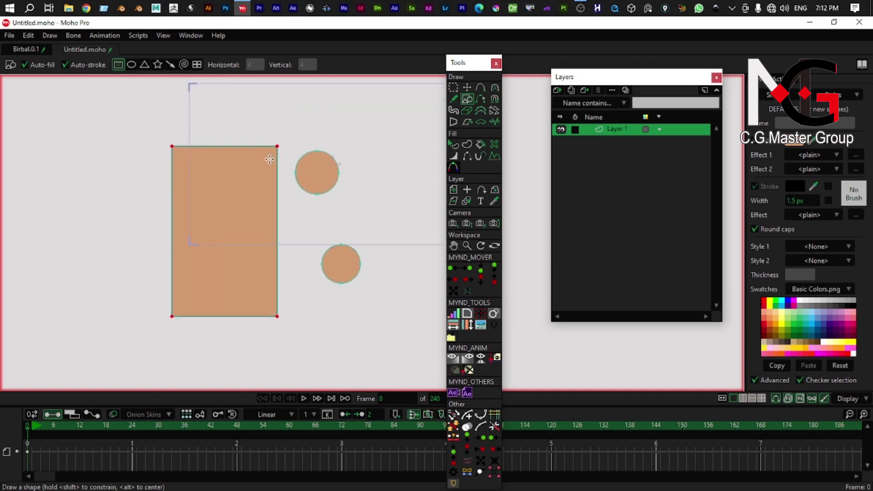
Step: Split the rectangle's edges to add midpoints and move the top edge's midpoint upward into a peak
{"action": "key", "text": "g"}
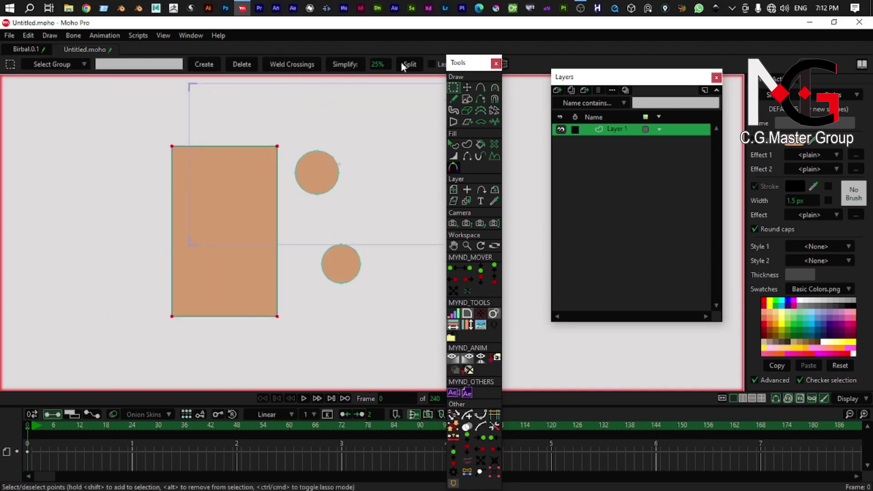
{"action": "left_click_drag", "start_coordinate": [290, 200], "coordinate": [278, 201]}
{"action": "scroll", "coordinate": [204, 205], "scroll_direction": "up", "scroll_amount": 3}
{"action": "left_click_drag", "start_coordinate": [196, 184], "coordinate": [208, 257]}
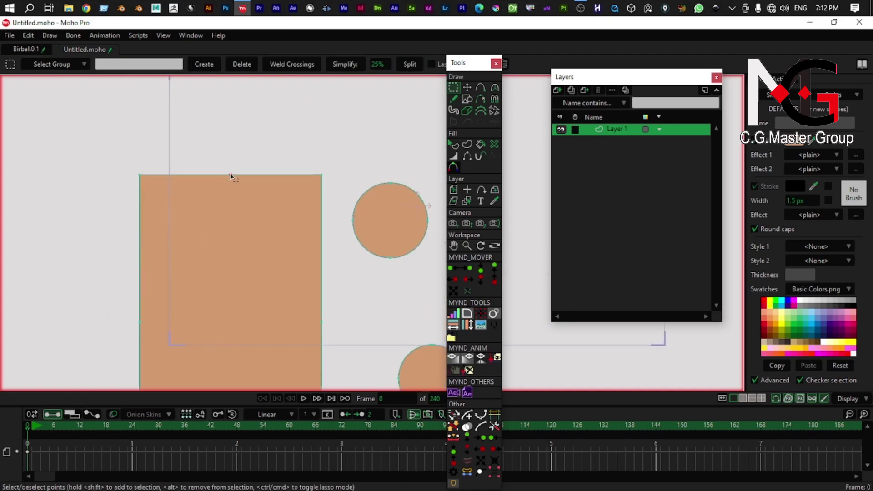
{"action": "left_click", "coordinate": [231, 175]}
{"action": "key", "text": "t"}
{"action": "left_click_drag", "start_coordinate": [230, 175], "coordinate": [230, 146]}
{"action": "left_click_drag", "start_coordinate": [281, 296], "coordinate": [246, 220]}
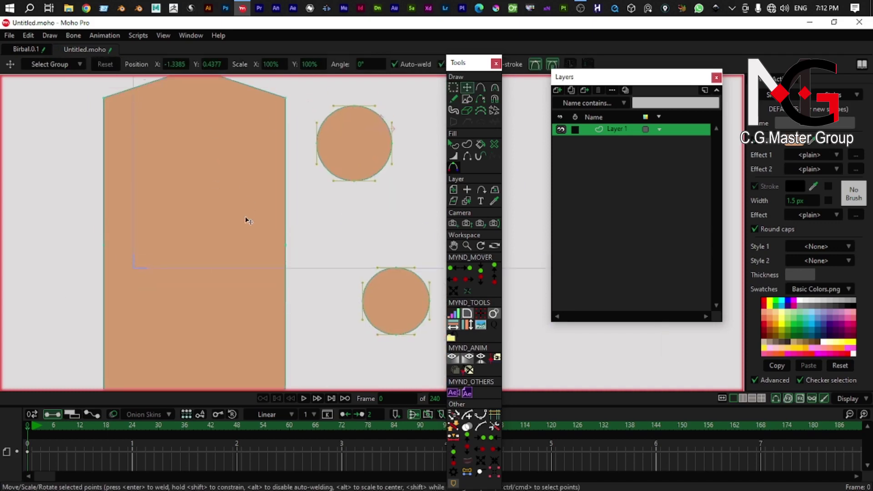
{"action": "scroll", "coordinate": [220, 225], "scroll_direction": "up", "scroll_amount": 3}
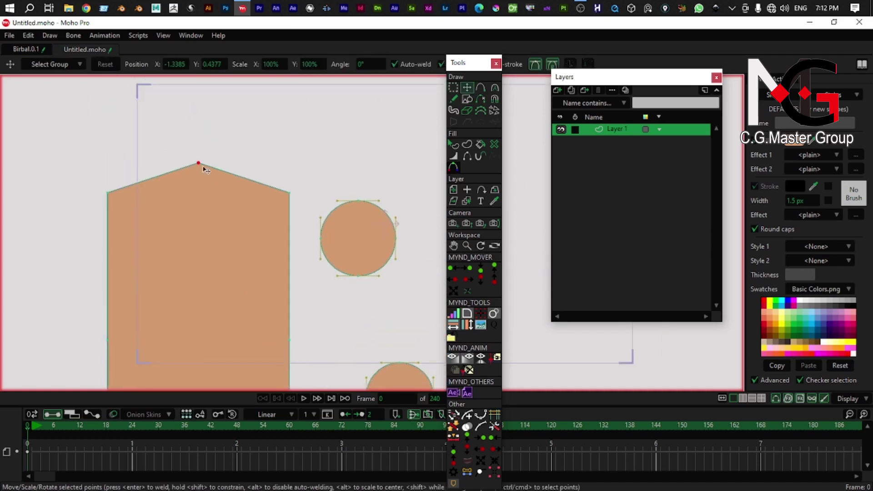
Step: Round the rectangle's top by setting the top midpoint's curvature to about 0.58
{"action": "left_click_drag", "start_coordinate": [202, 163], "coordinate": [629, 142]}
{"action": "key", "text": "c"}
{"action": "scroll", "coordinate": [220, 282], "scroll_direction": "down", "scroll_amount": 5}
{"action": "scroll", "coordinate": [222, 298], "scroll_direction": "up", "scroll_amount": 3}
{"action": "left_click_drag", "start_coordinate": [223, 304], "coordinate": [204, 278]}
{"action": "left_click_drag", "start_coordinate": [144, 296], "coordinate": [289, 253]}
{"action": "key", "text": "ctrl+z"}
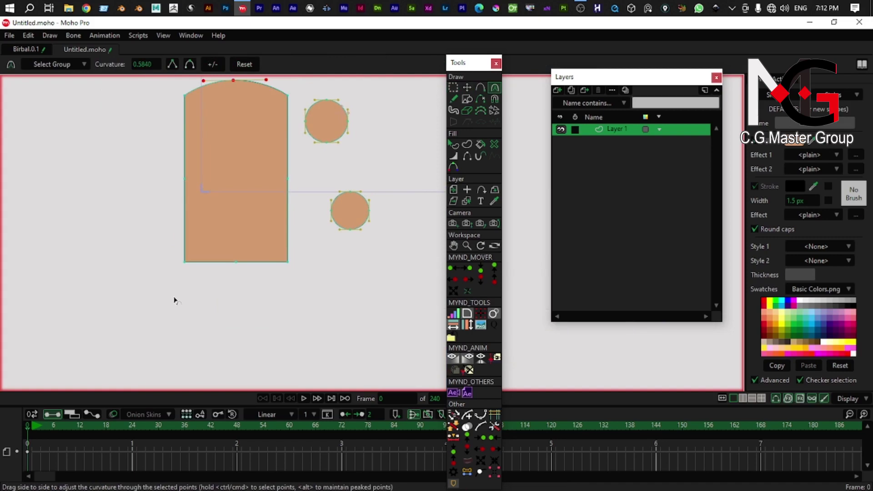
Step: Select the three bottom points, move them upward and scale them narrower to taper the shape's lower end
{"action": "key", "text": "g"}
{"action": "left_click_drag", "start_coordinate": [152, 308], "coordinate": [324, 220]}
{"action": "left_click_drag", "start_coordinate": [261, 267], "coordinate": [274, 284]}
{"action": "key", "text": "t"}
{"action": "left_click_drag", "start_coordinate": [233, 234], "coordinate": [238, 156]}
{"action": "scroll", "coordinate": [254, 255], "scroll_direction": "up", "scroll_amount": 5}
{"action": "left_click_drag", "start_coordinate": [249, 297], "coordinate": [247, 197]}
{"action": "left_click_drag", "start_coordinate": [227, 126], "coordinate": [219, 286]}
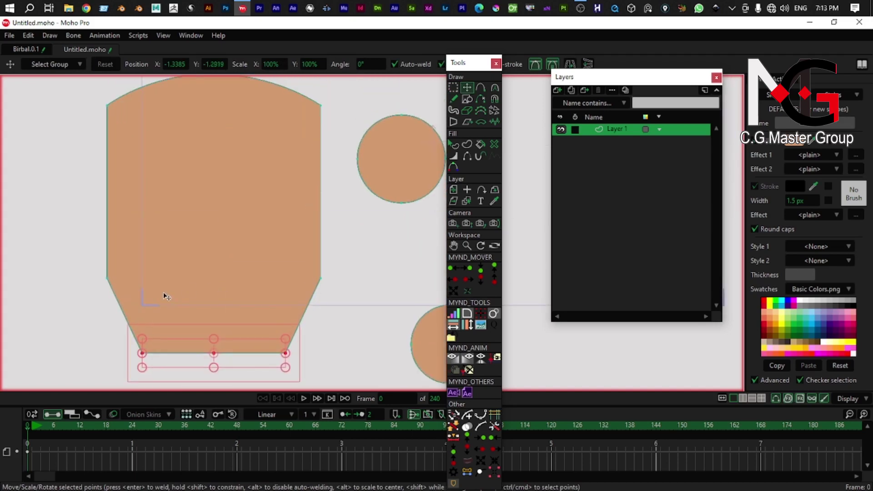
Step: Select the two side midpoints and scale them inward so the sides taper toward the bottom edge
{"action": "key", "text": "g"}
{"action": "key", "text": "g"}
{"action": "left_click_drag", "start_coordinate": [59, 258], "coordinate": [370, 308]}
{"action": "scroll", "coordinate": [232, 332], "scroll_direction": "up", "scroll_amount": 1}
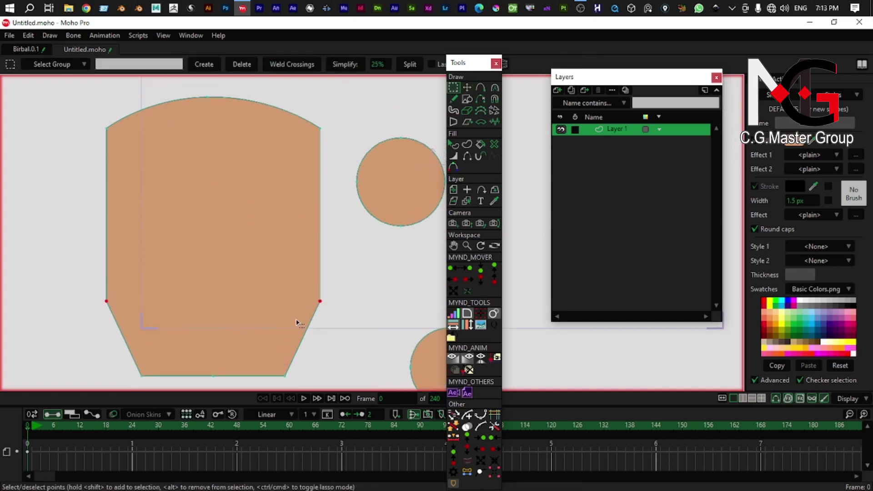
{"action": "key", "text": "t"}
{"action": "left_click_drag", "start_coordinate": [320, 323], "coordinate": [302, 313]}
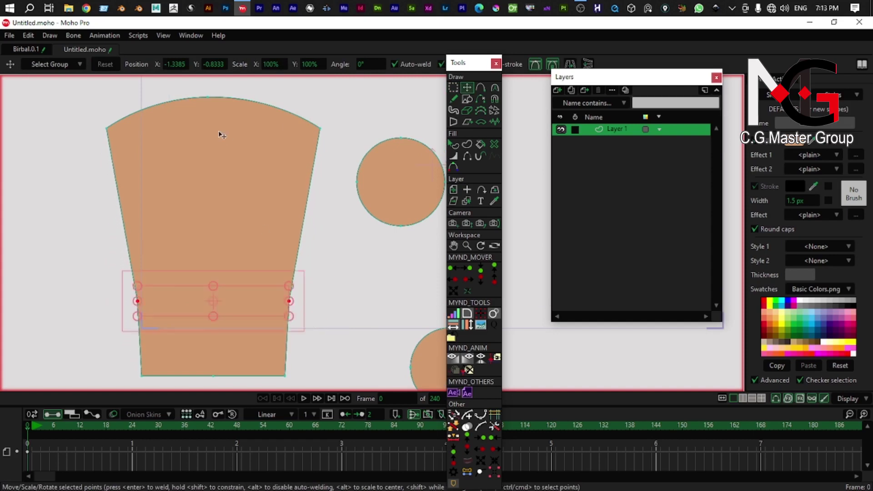
Step: Shorten the sleeve shape by moving its side midpoints and then its bottom points upward
{"action": "scroll", "coordinate": [211, 191], "scroll_direction": "down", "scroll_amount": 5}
{"action": "scroll", "coordinate": [210, 203], "scroll_direction": "up", "scroll_amount": 2}
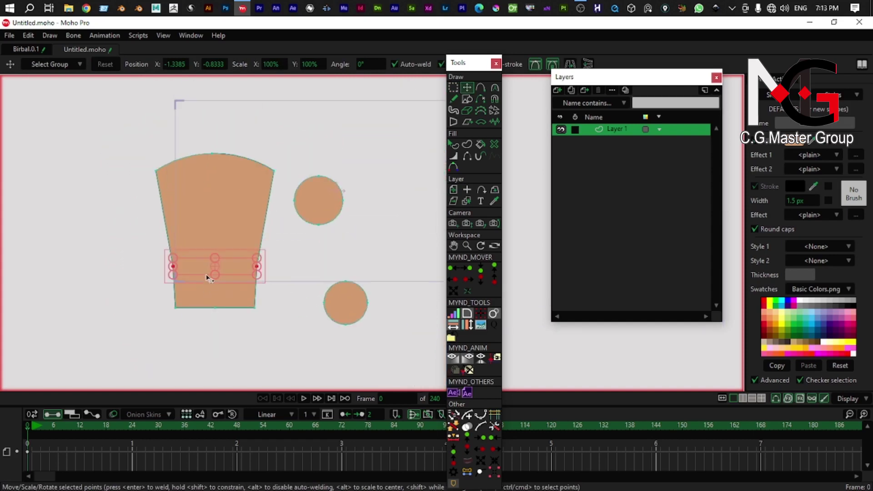
{"action": "left_click_drag", "start_coordinate": [231, 267], "coordinate": [231, 232]}
{"action": "key", "text": "g"}
{"action": "left_click_drag", "start_coordinate": [157, 359], "coordinate": [225, 282]}
{"action": "key", "text": "t"}
{"action": "left_click_drag", "start_coordinate": [250, 143], "coordinate": [263, 165]}
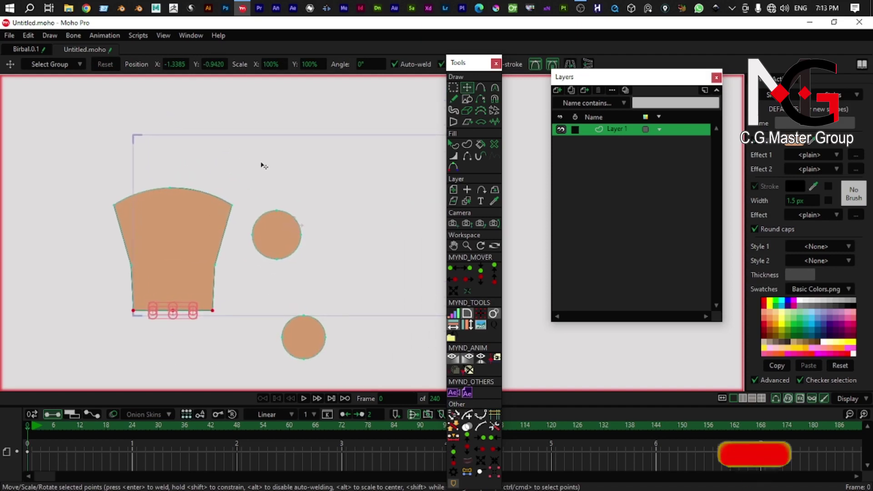
{"action": "scroll", "coordinate": [287, 207], "scroll_direction": "up", "scroll_amount": 3}
{"action": "left_click_drag", "start_coordinate": [294, 189], "coordinate": [299, 164]}
{"action": "left_click", "coordinate": [276, 186]}
{"action": "left_click_drag", "start_coordinate": [285, 234], "coordinate": [255, 177]}
{"action": "left_click", "coordinate": [293, 241]}
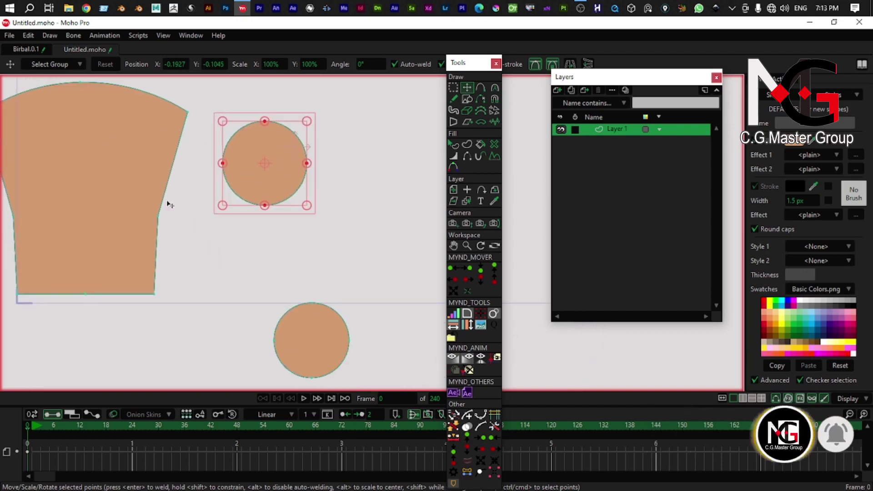
{"action": "left_click_drag", "start_coordinate": [251, 274], "coordinate": [230, 212]}
{"action": "key", "text": "s"}
{"action": "mouse_move", "coordinate": [286, 155]}
{"action": "left_mouse_down"}
{"action": "mouse_move", "coordinate": [242, 290]}
{"action": "mouse_move", "coordinate": [258, 200]}
{"action": "mouse_move", "coordinate": [261, 256]}
{"action": "left_mouse_up"}
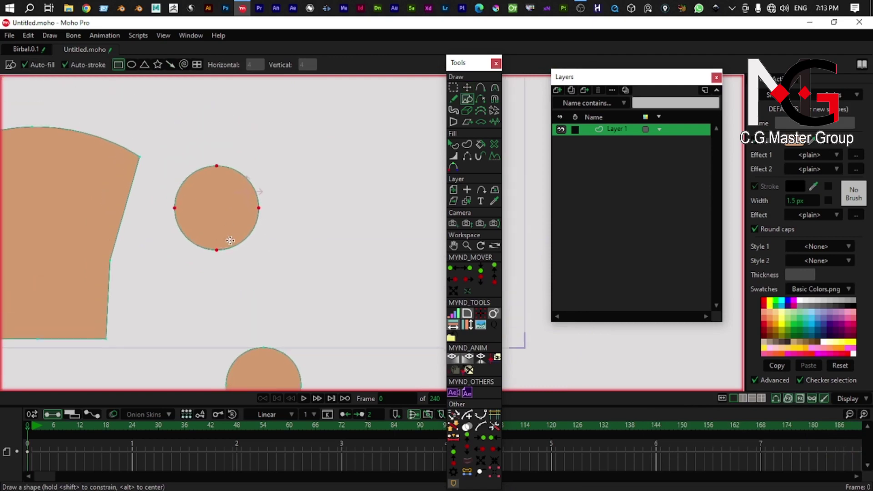
{"action": "key", "text": "t"}
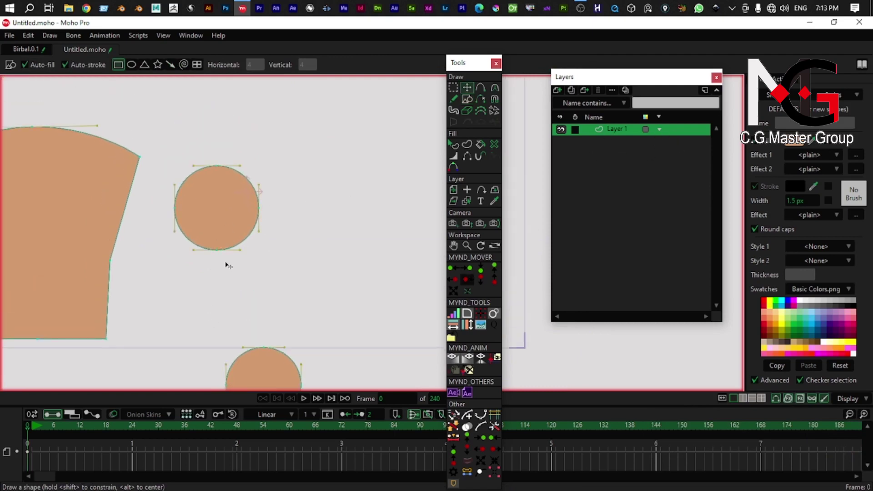
{"action": "left_click_drag", "start_coordinate": [259, 230], "coordinate": [182, 402]}
{"action": "key", "text": "ctrl+z"}
Step: Select both circles and delete them, leaving only the sleeve shape on Layer 1
{"action": "key", "text": "g"}
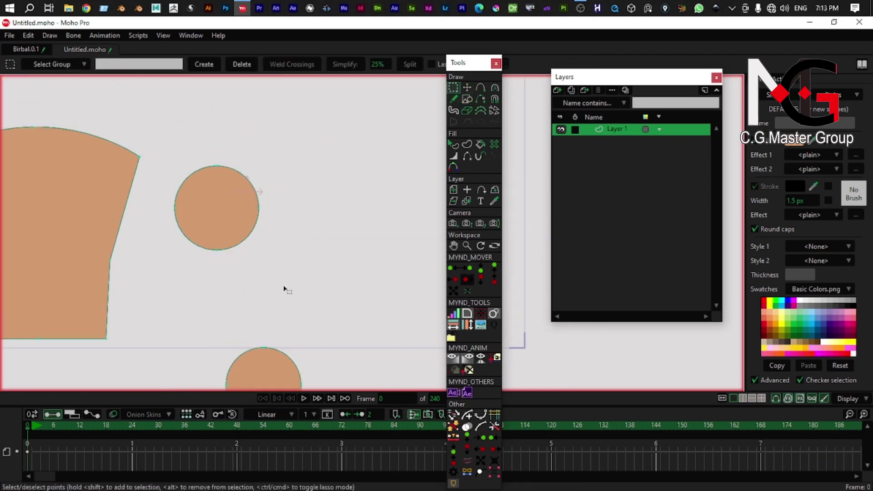
{"action": "scroll", "coordinate": [320, 247], "scroll_direction": "down", "scroll_amount": 5}
{"action": "left_click_drag", "start_coordinate": [341, 163], "coordinate": [268, 374]}
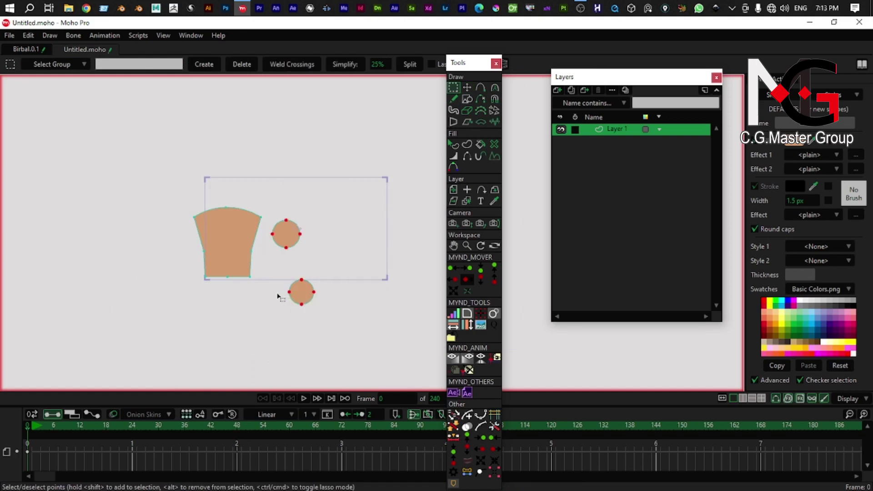
{"action": "key", "text": "Delete"}
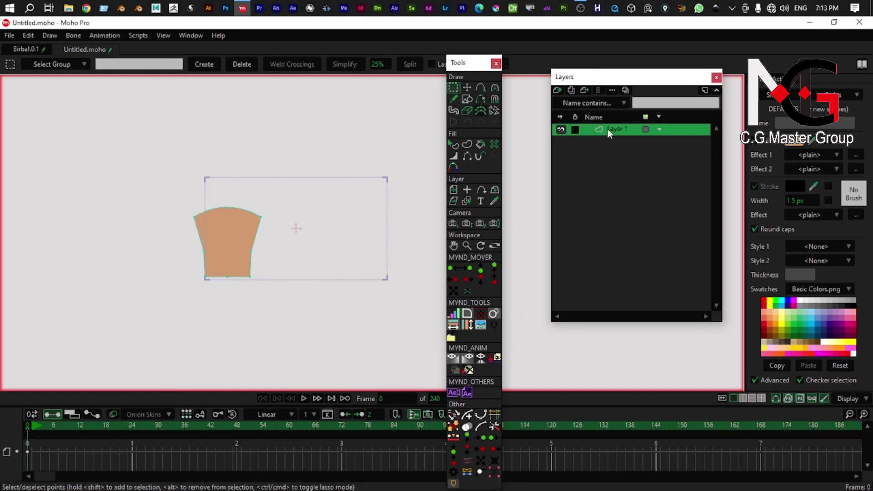
Step: Rename Layer 1 as Body and add a new vector layer above it
{"action": "double_click", "coordinate": [607, 128]}
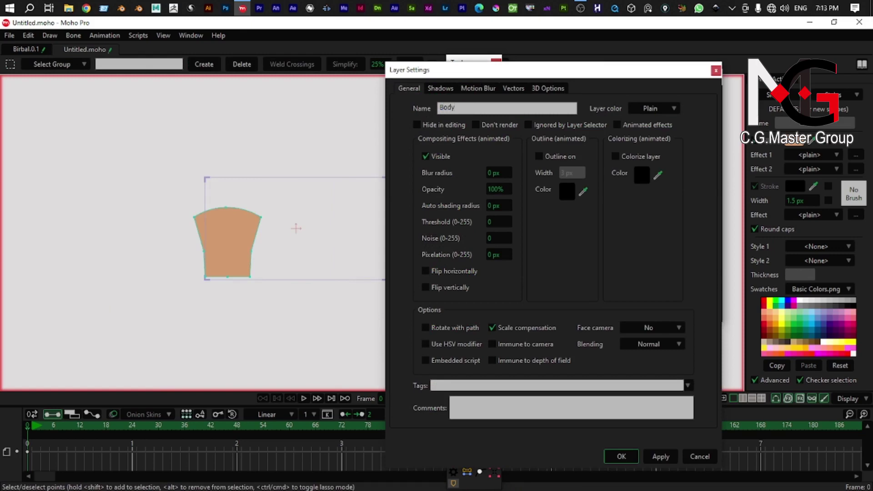
{"action": "key", "text": "Return"}
{"action": "left_click", "coordinate": [555, 91]}
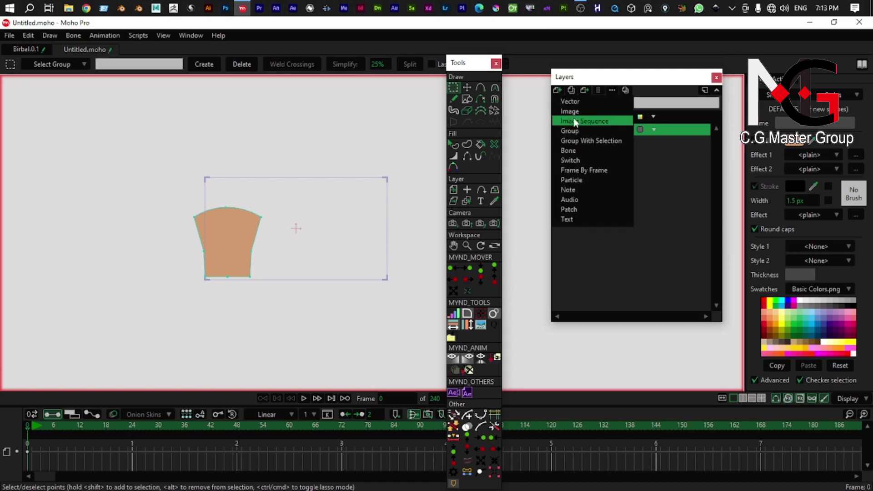
{"action": "left_click", "coordinate": [647, 253]}
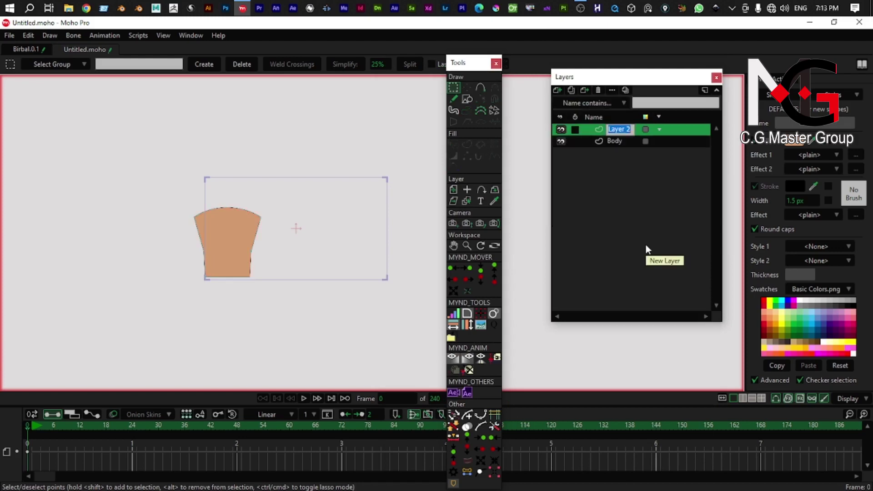
Step: Name the new vector layer Hand
{"action": "type", "text": "HAnd"}
{"action": "key", "text": "Return"}
{"action": "double_click", "coordinate": [612, 129]}
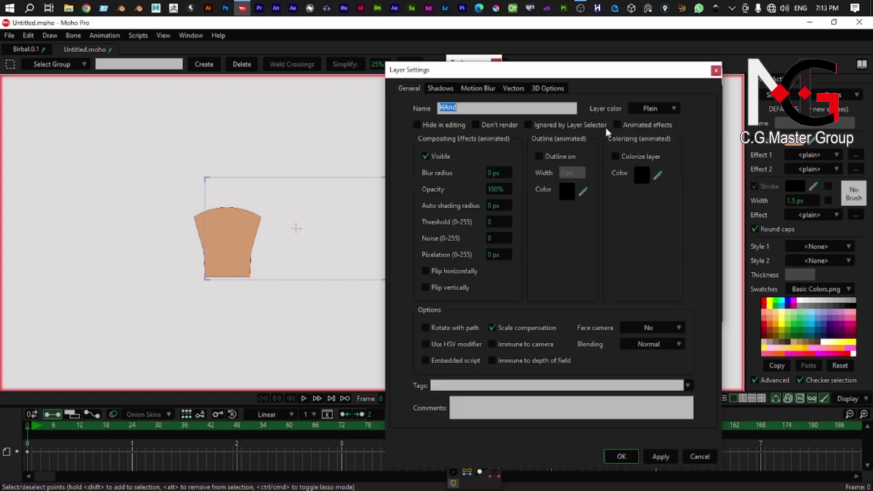
{"action": "key", "text": "BackSpace"}
{"action": "type", "text": "a"}
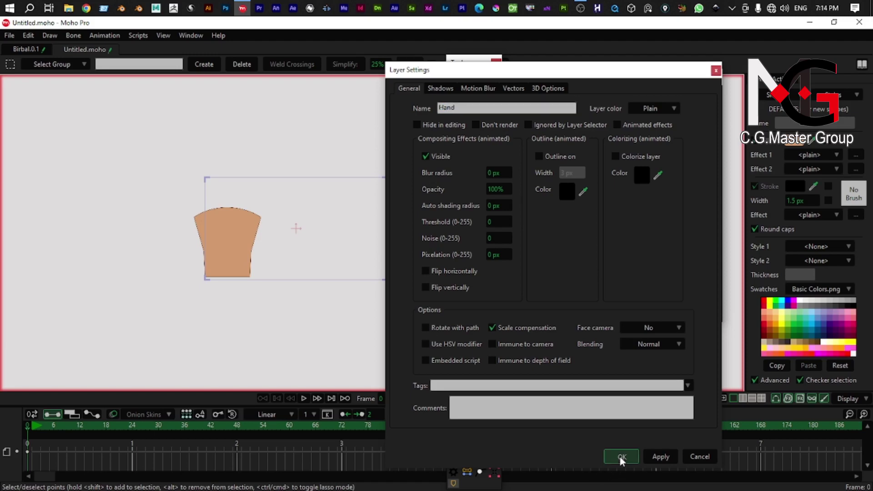
{"action": "left_click", "coordinate": [621, 456]}
Step: Draw a circle beside the sleeve shape on the Hand layer
{"action": "scroll", "coordinate": [228, 196], "scroll_direction": "up", "scroll_amount": 3}
{"action": "left_click_drag", "start_coordinate": [248, 202], "coordinate": [250, 150]}
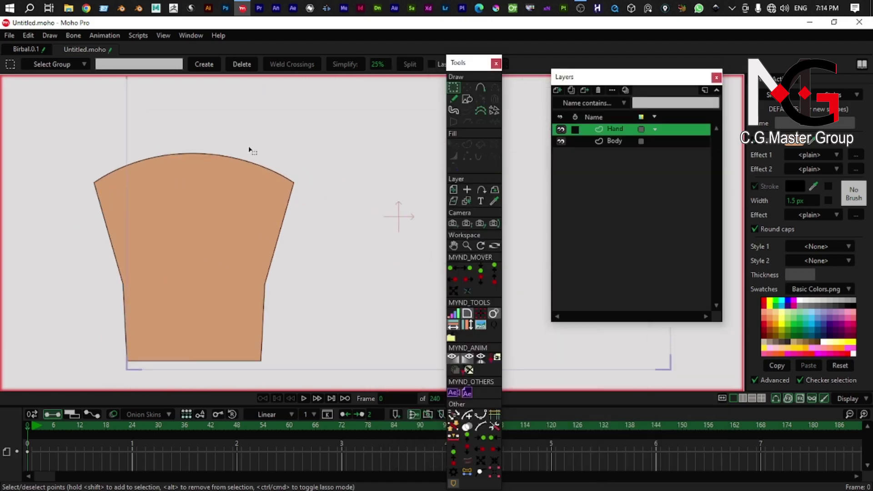
{"action": "mouse_move", "coordinate": [283, 122]}
{"action": "left_mouse_down"}
{"action": "mouse_move", "coordinate": [298, 152]}
{"action": "mouse_move", "coordinate": [329, 153]}
{"action": "left_mouse_up"}
{"action": "left_click", "coordinate": [467, 100]}
{"action": "left_click_drag", "start_coordinate": [346, 192], "coordinate": [188, 106]}
{"action": "mouse_move", "coordinate": [240, 151]}
{"action": "left_mouse_down"}
{"action": "mouse_move", "coordinate": [303, 225]}
{"action": "mouse_move", "coordinate": [317, 223]}
{"action": "left_mouse_up"}
{"action": "key", "text": "ctrl+z"}
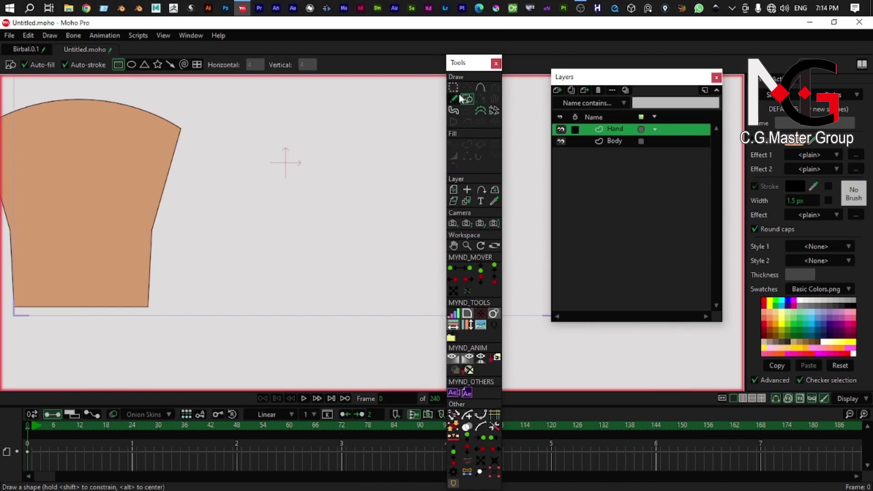
{"action": "left_click", "coordinate": [131, 66]}
{"action": "mouse_move", "coordinate": [284, 173]}
{"action": "left_mouse_down"}
{"action": "mouse_move", "coordinate": [273, 196]}
{"action": "mouse_move", "coordinate": [306, 244]}
{"action": "left_mouse_up"}
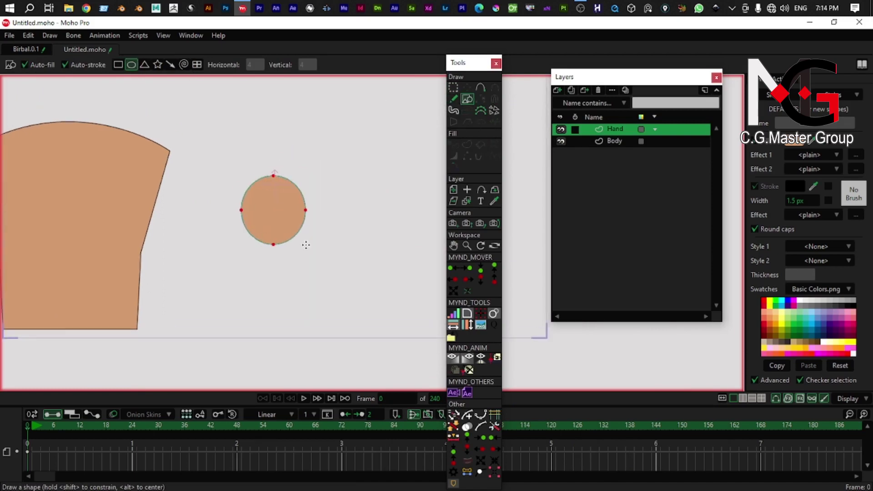
{"action": "mouse_move", "coordinate": [283, 203]}
{"action": "left_mouse_down"}
{"action": "mouse_move", "coordinate": [274, 177]}
{"action": "mouse_move", "coordinate": [321, 235]}
{"action": "mouse_move", "coordinate": [312, 228]}
{"action": "left_mouse_up"}
{"action": "key", "text": "ctrl+z"}
{"action": "scroll", "coordinate": [284, 189], "scroll_direction": "up", "scroll_amount": 1}
{"action": "left_click_drag", "start_coordinate": [285, 189], "coordinate": [283, 152]}
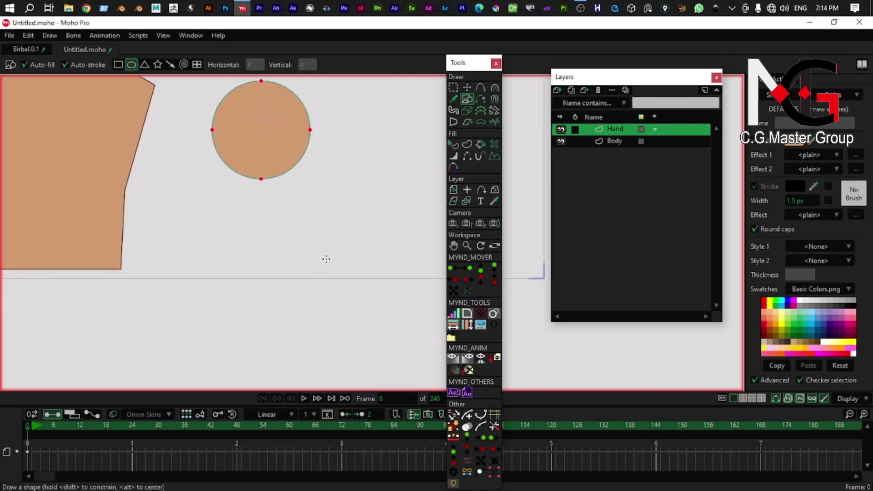
Step: Duplicate the circle, move the copy below the original and scale it down proportionally
{"action": "key", "text": "r"}
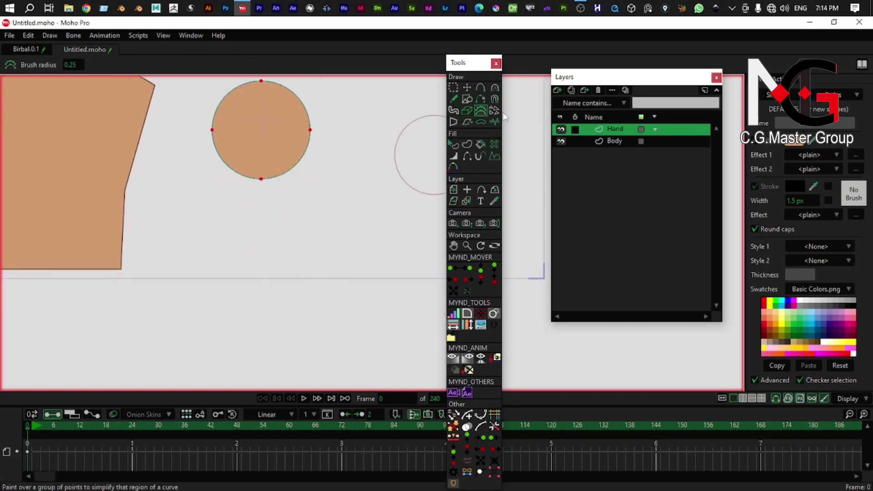
{"action": "left_click", "coordinate": [467, 87]}
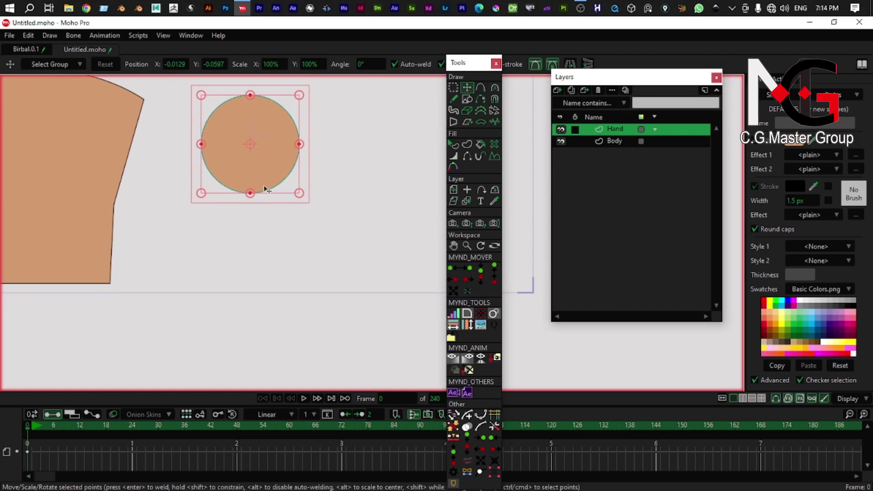
{"action": "key", "text": "ctrl+c"}
{"action": "key", "text": "ctrl+v"}
{"action": "left_click_drag", "start_coordinate": [251, 155], "coordinate": [268, 329]}
{"action": "left_click_drag", "start_coordinate": [295, 373], "coordinate": [272, 255]}
{"action": "key", "text": "ctrl+z"}
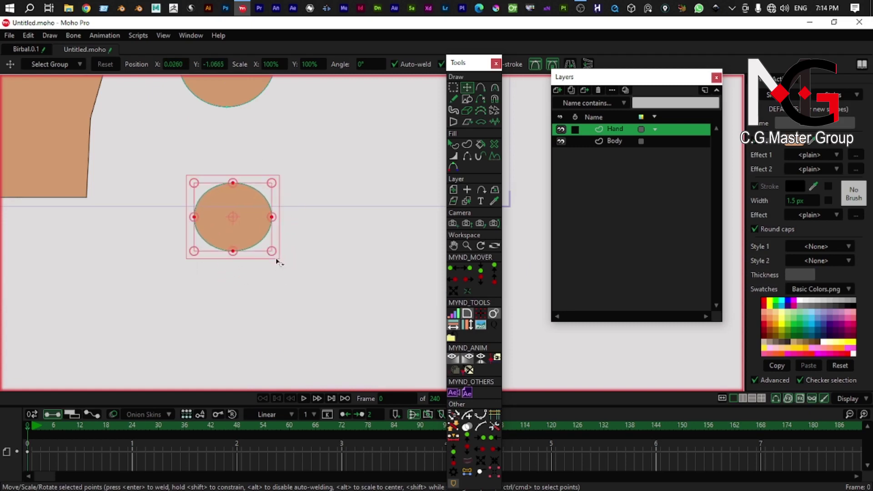
{"action": "key", "text": "ctrl+z"}
{"action": "left_click_drag", "start_coordinate": [292, 281], "coordinate": [276, 262]}
{"action": "left_click_drag", "start_coordinate": [260, 98], "coordinate": [263, 239]}
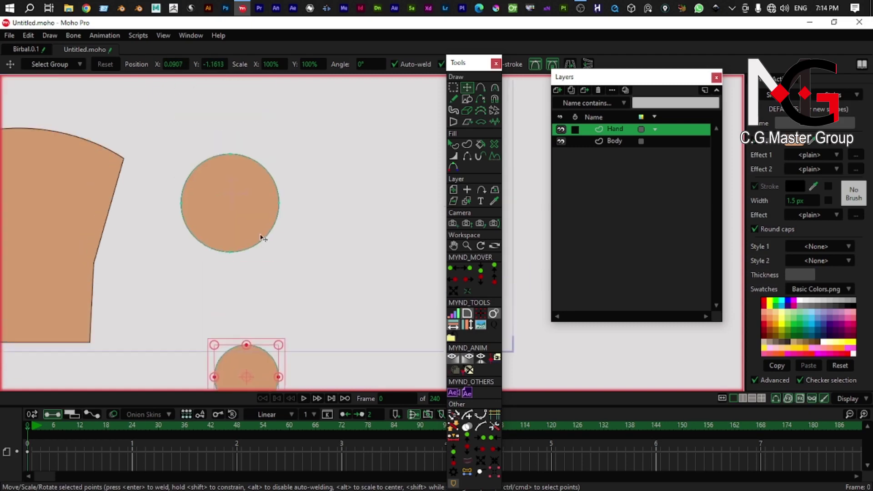
{"action": "left_click_drag", "start_coordinate": [257, 375], "coordinate": [268, 314]}
Step: Draw a tall, narrow rectangle beside the two circles, spanning the height of both
{"action": "key", "text": "s"}
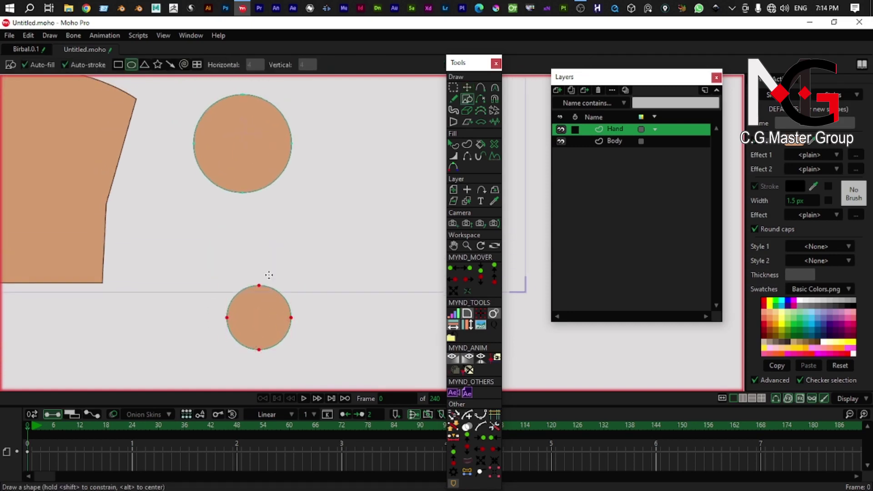
{"action": "left_click_drag", "start_coordinate": [232, 245], "coordinate": [227, 187]}
{"action": "left_click", "coordinate": [120, 67]}
{"action": "left_click_drag", "start_coordinate": [116, 80], "coordinate": [85, 118]}
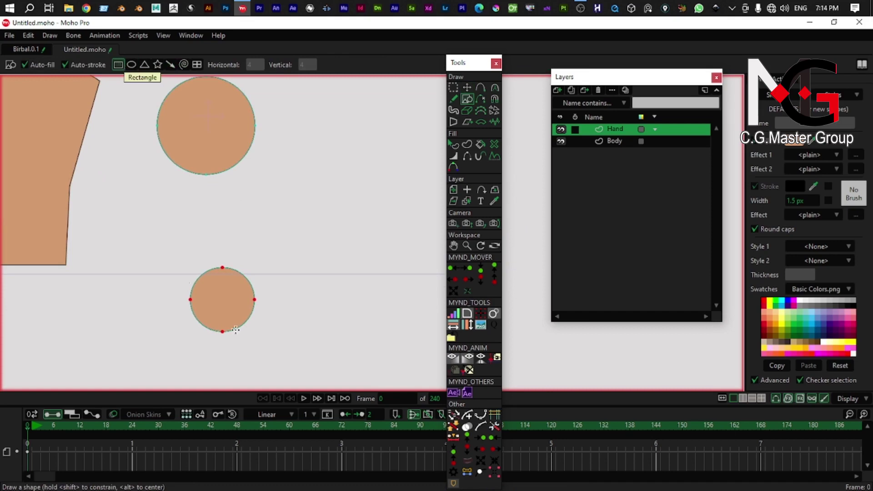
{"action": "left_click_drag", "start_coordinate": [236, 330], "coordinate": [276, 235]}
{"action": "scroll", "coordinate": [276, 235], "scroll_direction": "down", "scroll_amount": 3}
{"action": "left_click_drag", "start_coordinate": [318, 197], "coordinate": [316, 237]}
{"action": "mouse_move", "coordinate": [337, 121]}
{"action": "left_mouse_down"}
{"action": "mouse_move", "coordinate": [395, 327]}
{"action": "mouse_move", "coordinate": [398, 319]}
{"action": "left_mouse_up"}
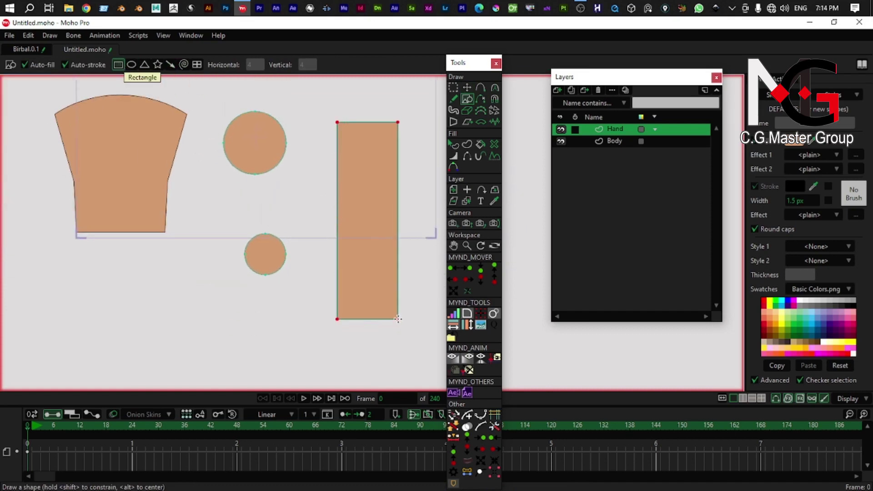
{"action": "left_click_drag", "start_coordinate": [341, 316], "coordinate": [334, 348]}
{"action": "scroll", "coordinate": [338, 294], "scroll_direction": "up", "scroll_amount": 1}
{"action": "left_click_drag", "start_coordinate": [339, 294], "coordinate": [328, 284]}
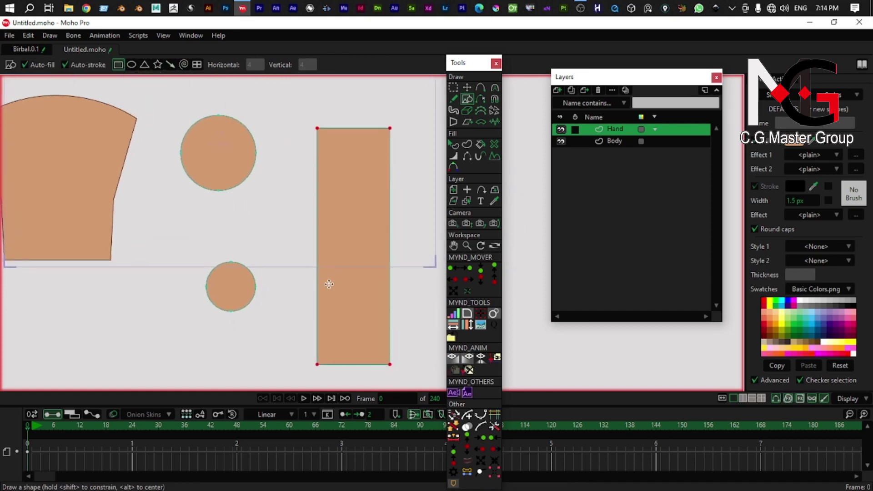
Step: Capture the position of the large circle's leftmost point and move the rectangle's upper-left corner to it
{"action": "key", "text": "t"}
{"action": "left_click_drag", "start_coordinate": [300, 159], "coordinate": [291, 212]}
{"action": "scroll", "coordinate": [291, 212], "scroll_direction": "up", "scroll_amount": 1}
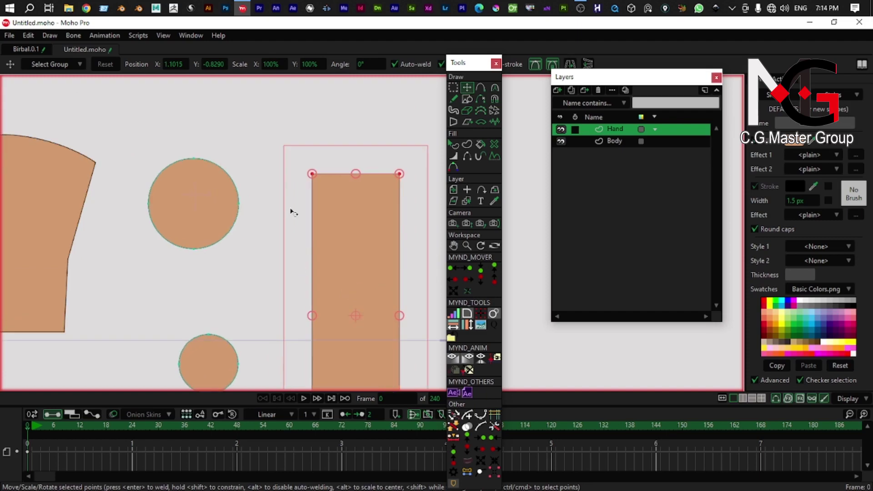
{"action": "double_click", "coordinate": [151, 203]}
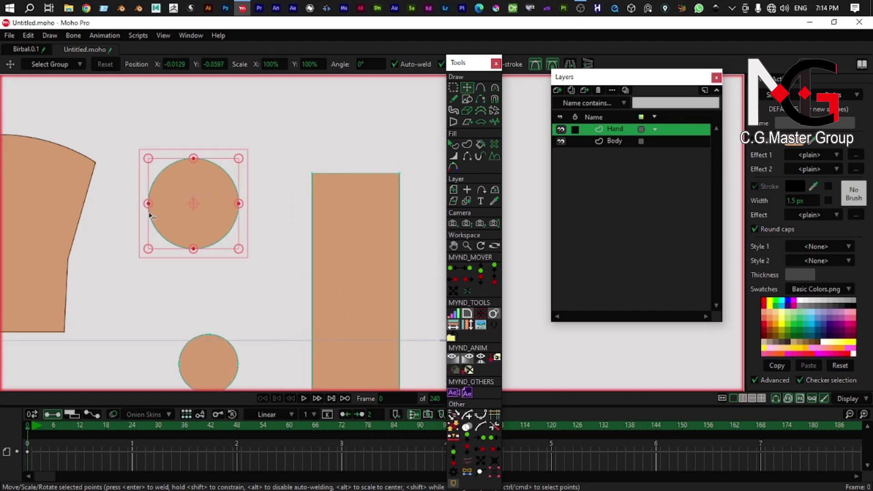
{"action": "left_click", "coordinate": [148, 204]}
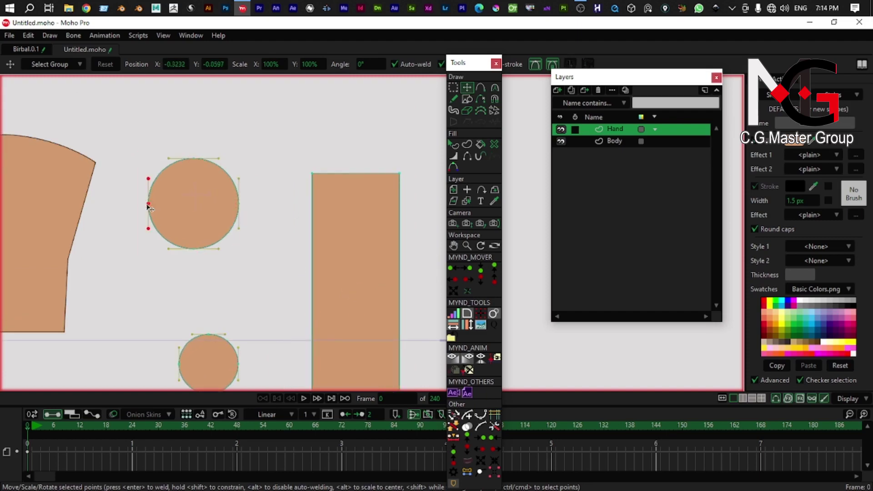
{"action": "left_click", "coordinate": [495, 472]}
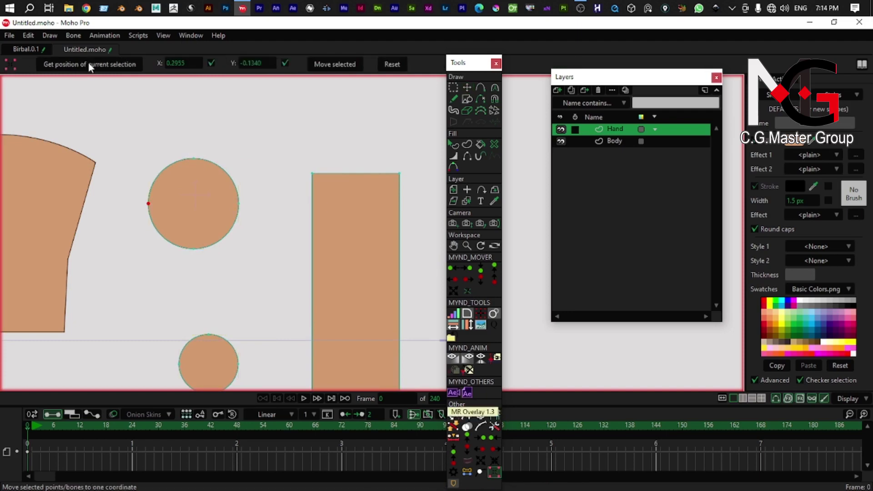
{"action": "left_click", "coordinate": [90, 66]}
{"action": "left_click_drag", "start_coordinate": [272, 156], "coordinate": [217, 163]}
{"action": "key", "text": "t"}
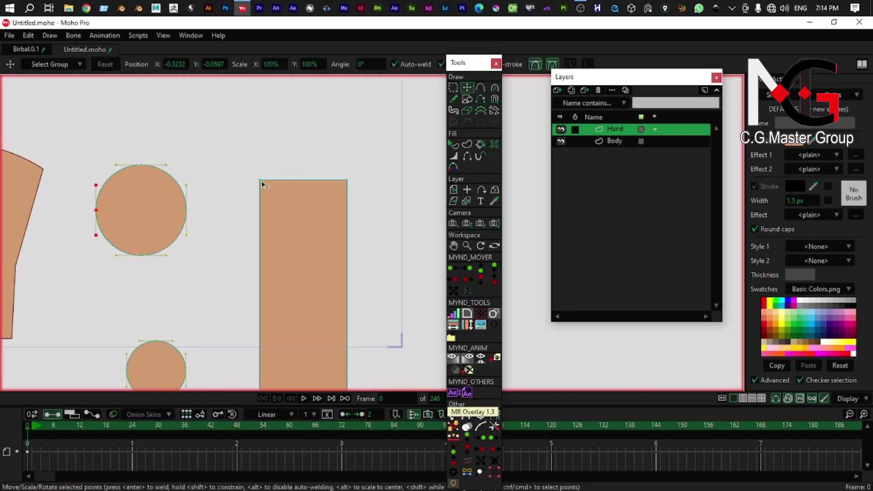
{"action": "left_click", "coordinate": [495, 472]}
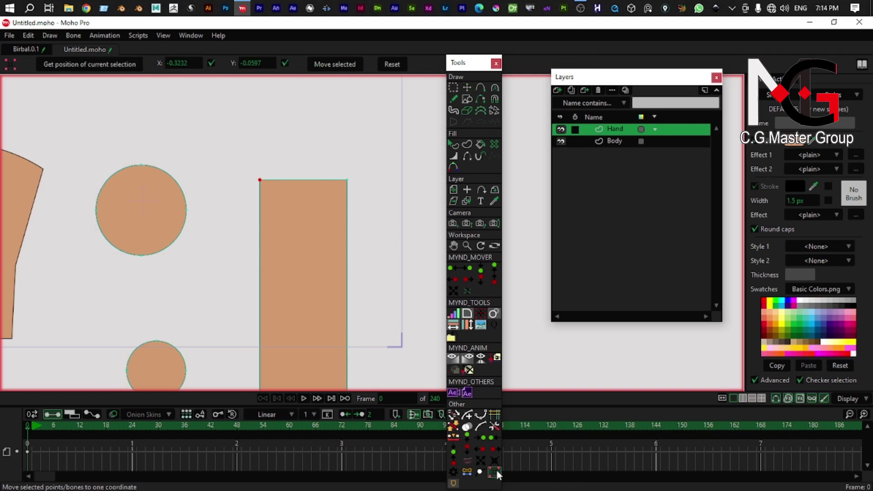
{"action": "left_click", "coordinate": [323, 66]}
Step: Capture the position of the large circle's rightmost point and move the rectangle's upper-right corner to it
{"action": "key", "text": "t"}
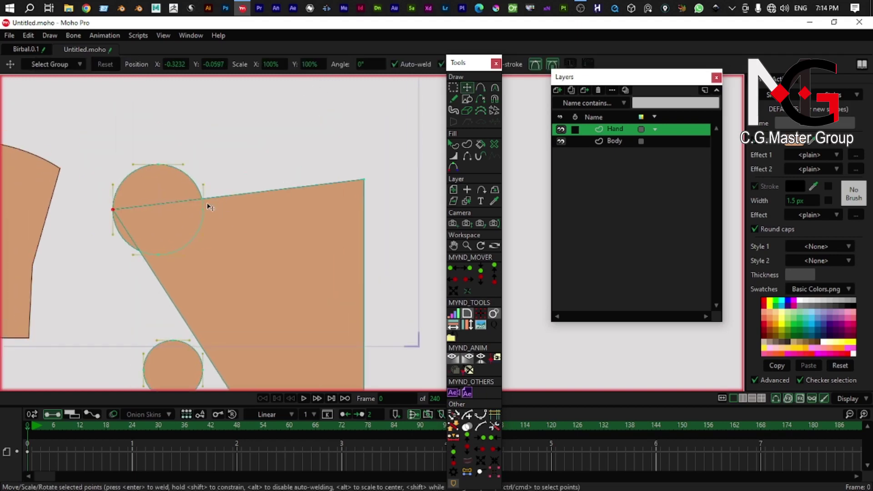
{"action": "left_click", "coordinate": [499, 475]}
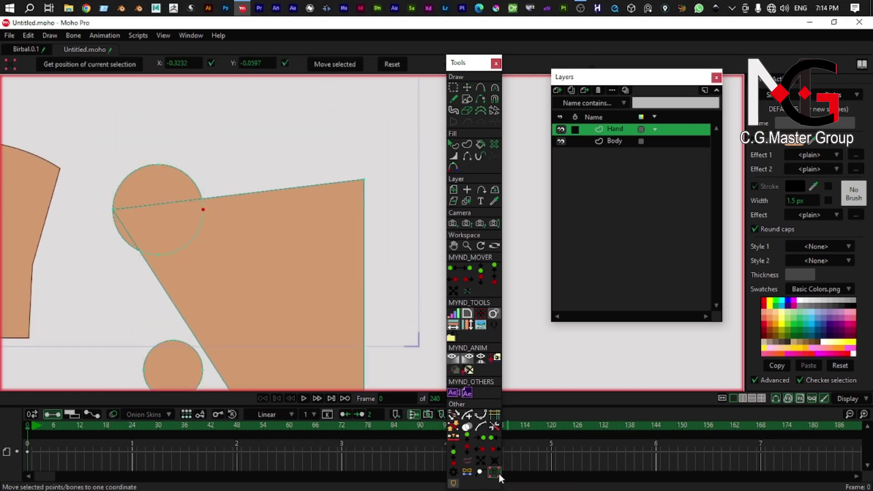
{"action": "left_click", "coordinate": [85, 65]}
{"action": "key", "text": "t"}
{"action": "left_click", "coordinate": [362, 181]}
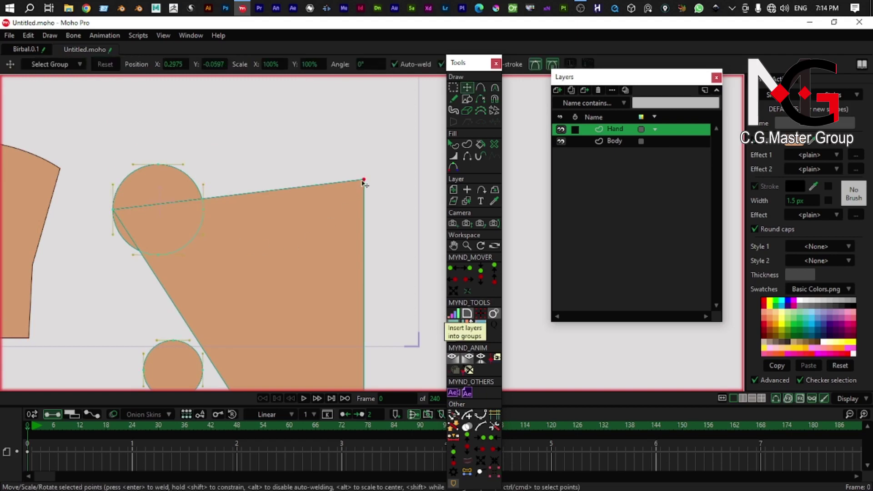
{"action": "left_click", "coordinate": [494, 477]}
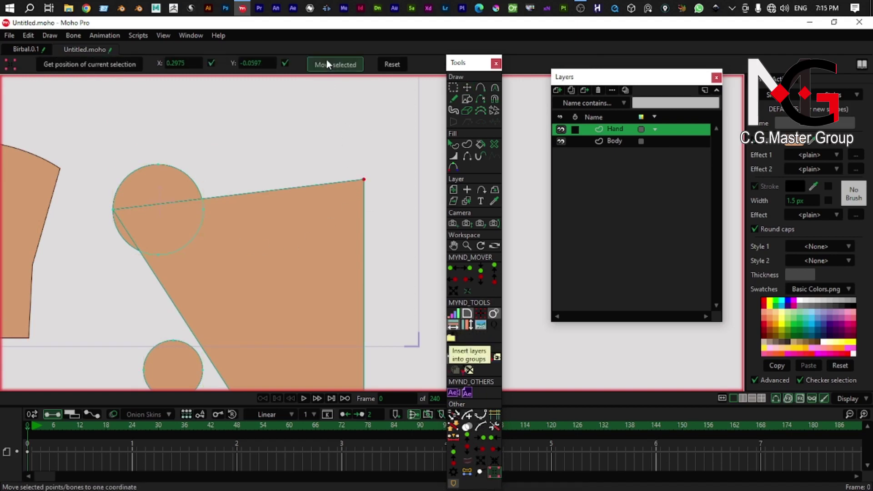
{"action": "left_click", "coordinate": [335, 64]}
{"action": "key", "text": "t"}
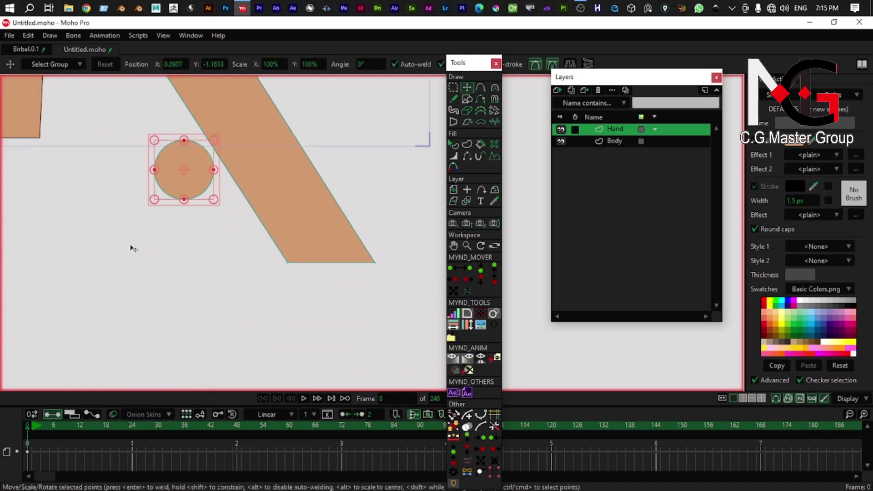
{"action": "left_click", "coordinate": [494, 473]}
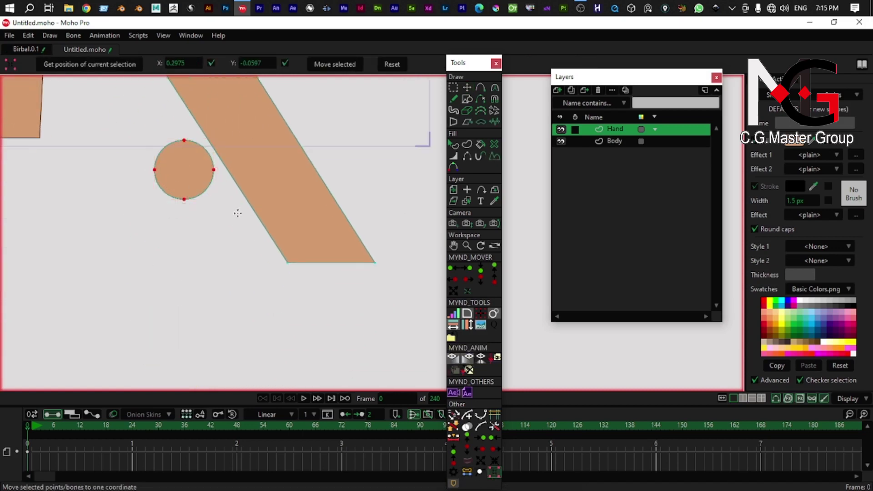
{"action": "left_click", "coordinate": [116, 67]}
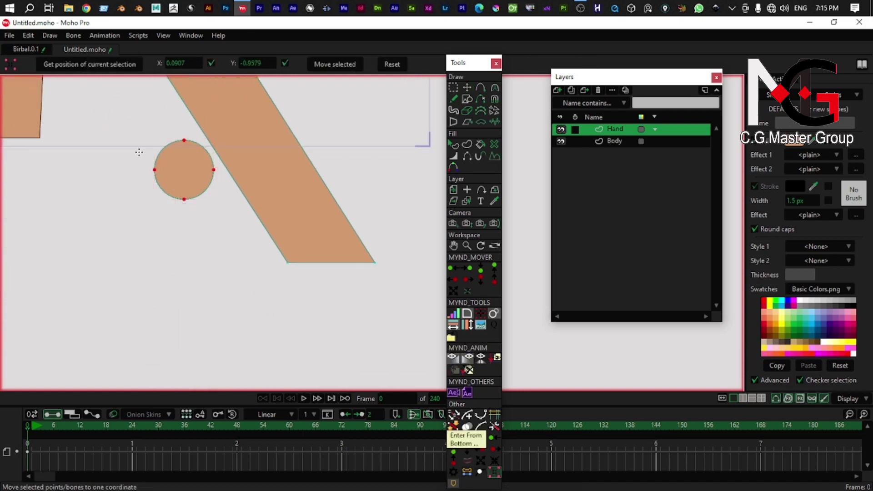
Step: Capture the position of the small circle's leftmost point and move the rectangle's lower-left corner to it
{"action": "key", "text": "t"}
{"action": "left_click", "coordinate": [156, 170]}
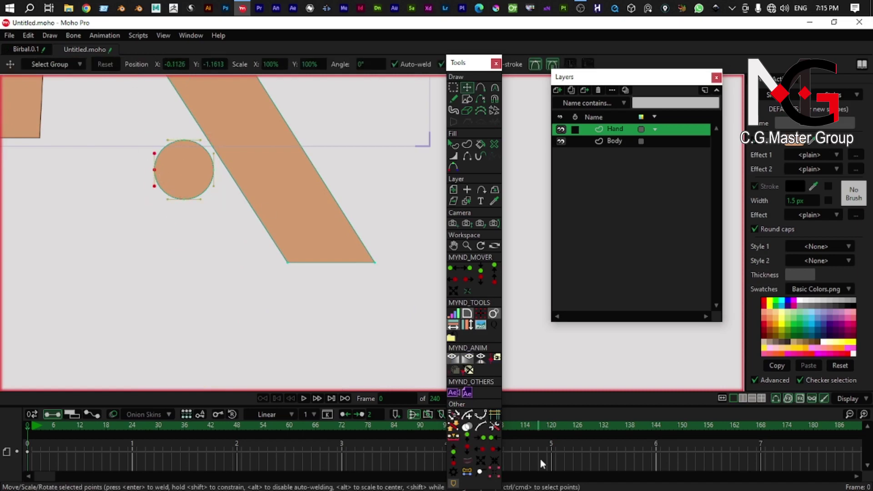
{"action": "left_click", "coordinate": [495, 475]}
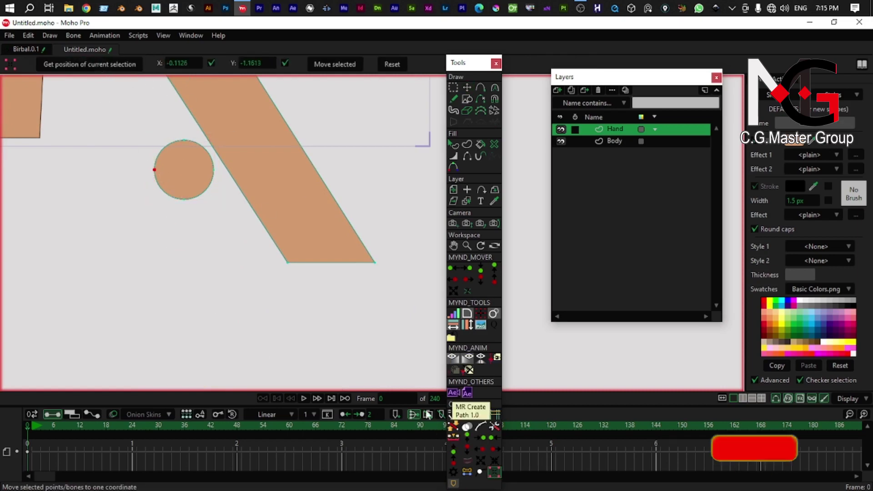
{"action": "left_click_drag", "start_coordinate": [210, 261], "coordinate": [217, 292]}
{"action": "key", "text": "t"}
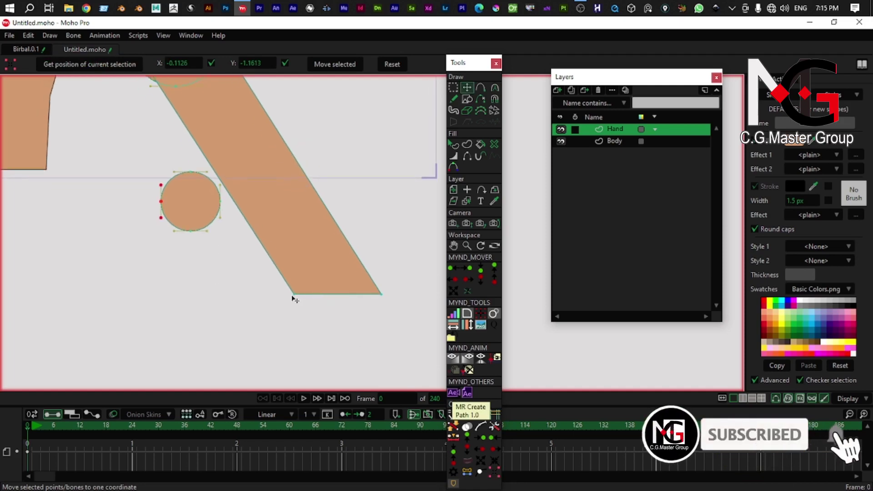
{"action": "left_click", "coordinate": [294, 295]}
{"action": "left_click", "coordinate": [491, 471]}
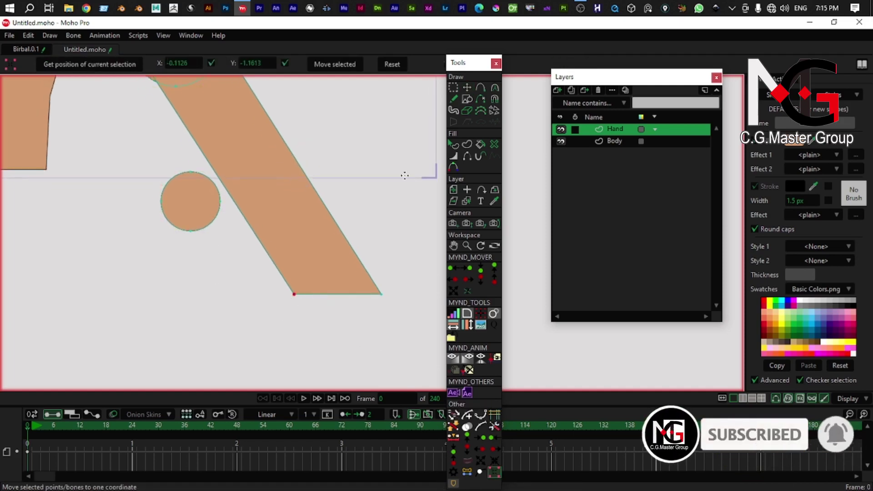
{"action": "left_click", "coordinate": [323, 64]}
{"action": "key", "text": "t"}
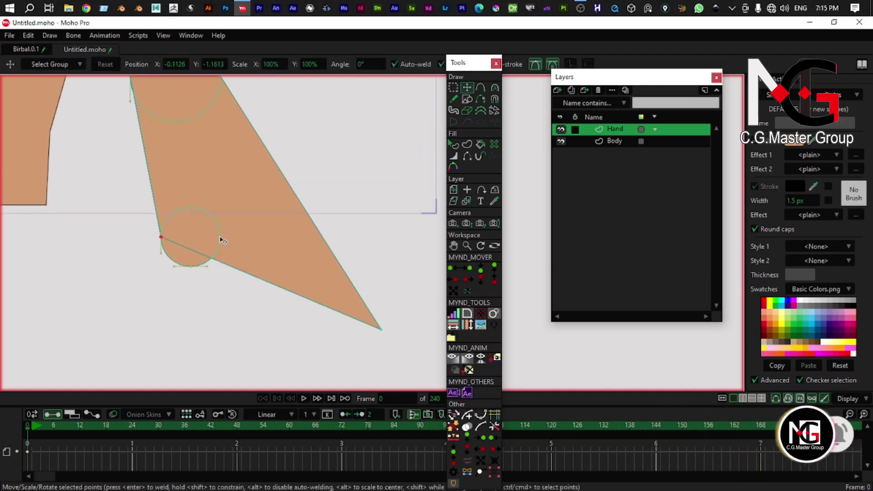
Step: Capture the position of the small circle's rightmost point and move the rectangle's lower-right corner to it
{"action": "left_click", "coordinate": [220, 238]}
{"action": "left_click", "coordinate": [494, 472]}
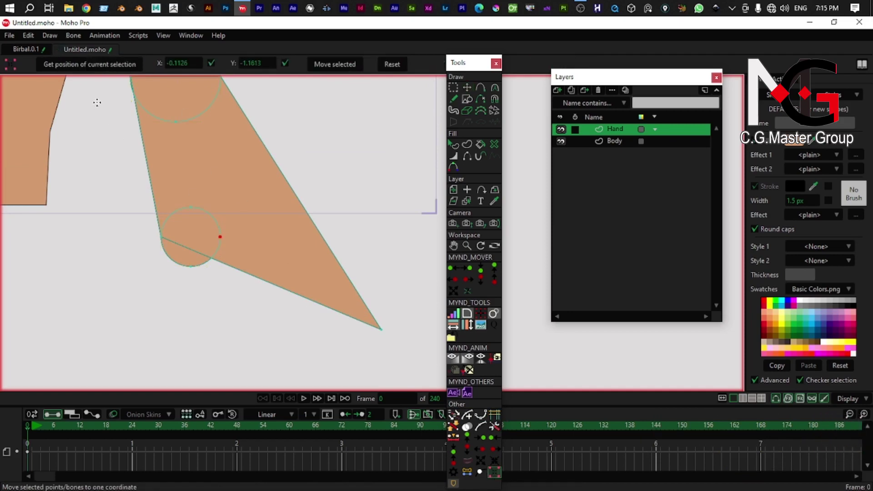
{"action": "left_click", "coordinate": [104, 68]}
{"action": "key", "text": "t"}
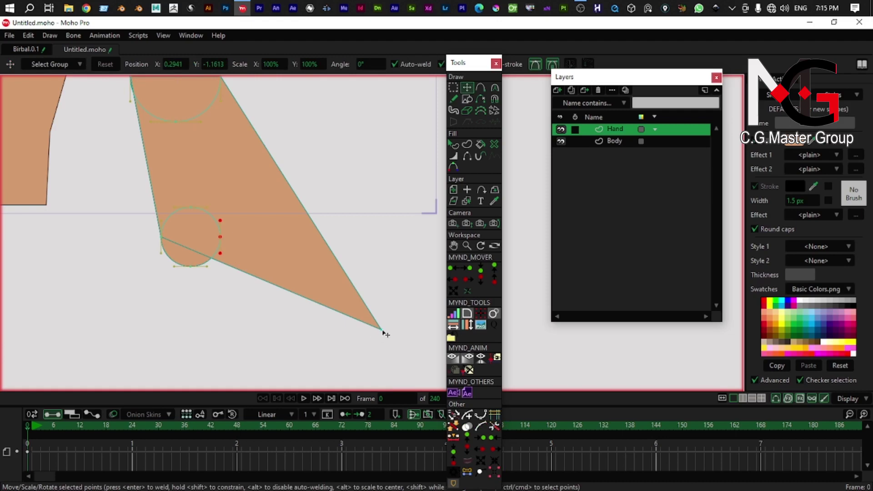
{"action": "left_click", "coordinate": [383, 331]}
{"action": "left_click", "coordinate": [493, 473]}
{"action": "left_click", "coordinate": [330, 68]}
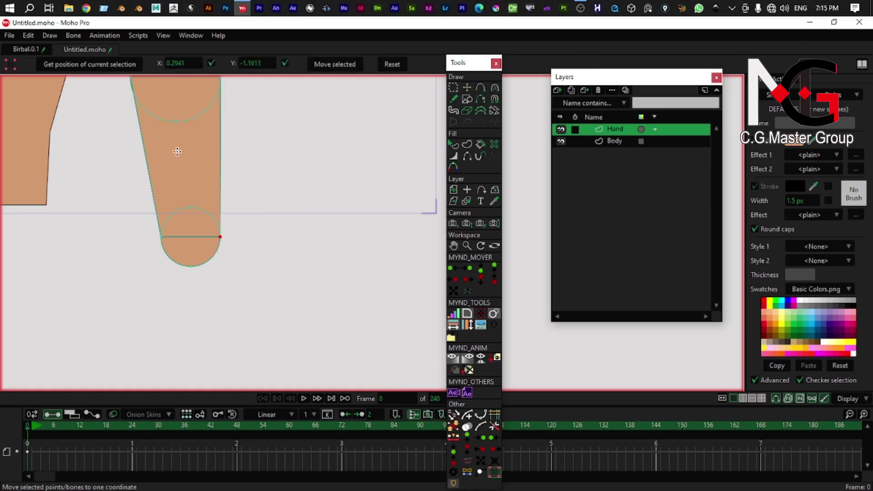
{"action": "scroll", "coordinate": [265, 253], "scroll_direction": "down", "scroll_amount": 4}
{"action": "left_click_drag", "start_coordinate": [217, 138], "coordinate": [262, 232]}
{"action": "scroll", "coordinate": [260, 223], "scroll_direction": "up", "scroll_amount": 2}
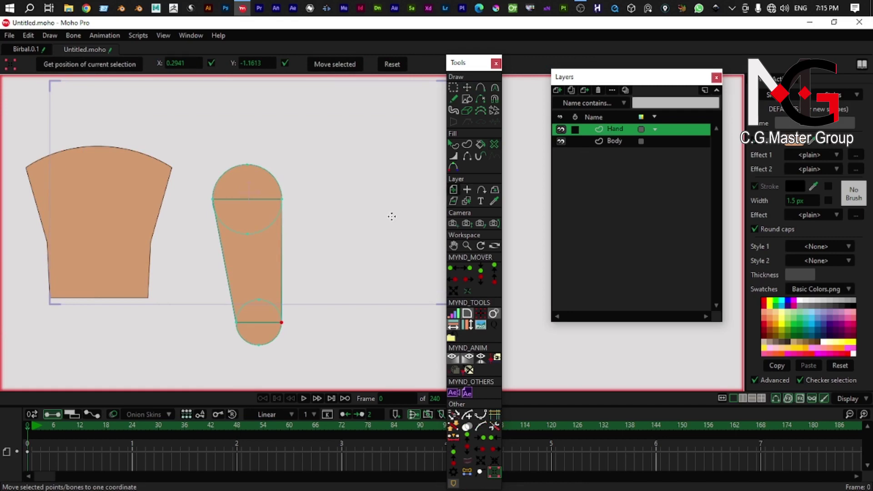
Step: Hide the rectangle's two horizontal edges across the large and small circles on the Hand layer
{"action": "key", "text": "r"}
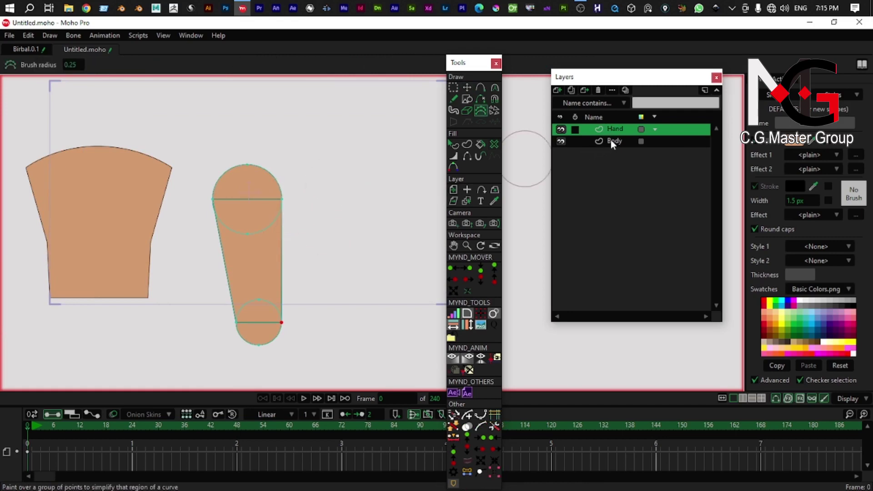
{"action": "left_click", "coordinate": [611, 141]}
{"action": "scroll", "coordinate": [345, 206], "scroll_direction": "up", "scroll_amount": 1}
{"action": "scroll", "coordinate": [274, 214], "scroll_direction": "up", "scroll_amount": 1}
{"action": "key", "text": "h"}
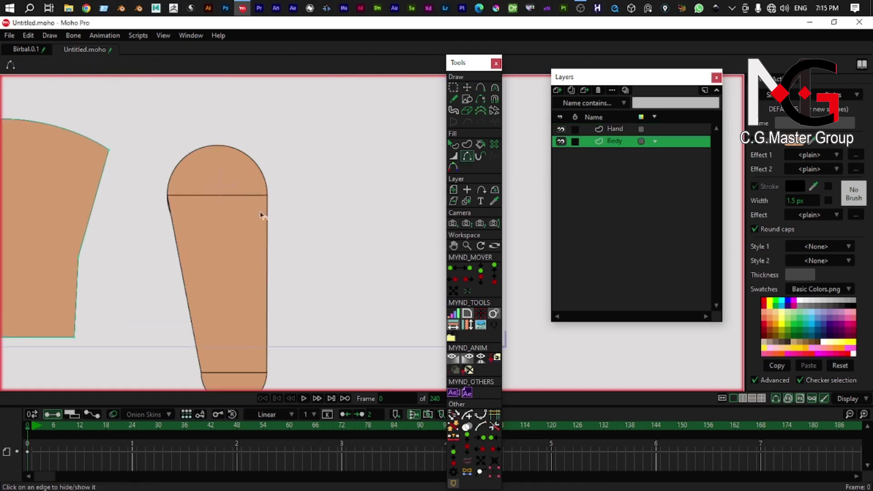
{"action": "scroll", "coordinate": [216, 197], "scroll_direction": "up", "scroll_amount": 3}
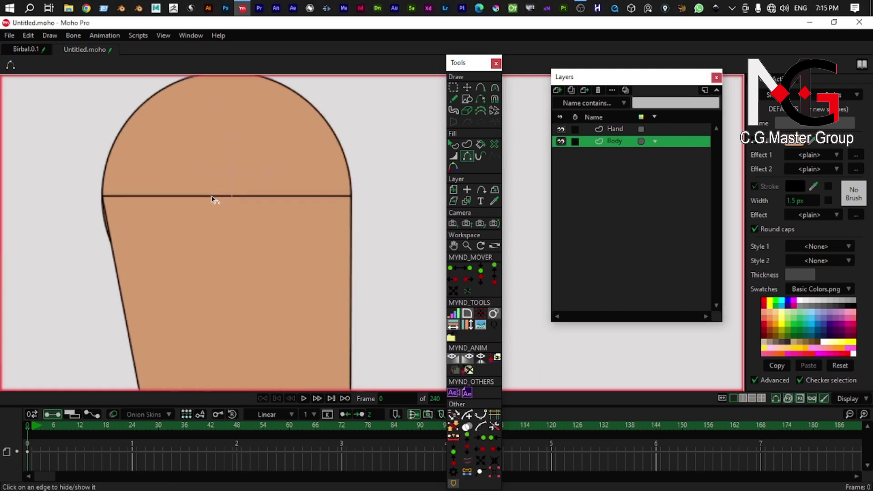
{"action": "left_click", "coordinate": [616, 131]}
{"action": "left_click", "coordinate": [257, 198]}
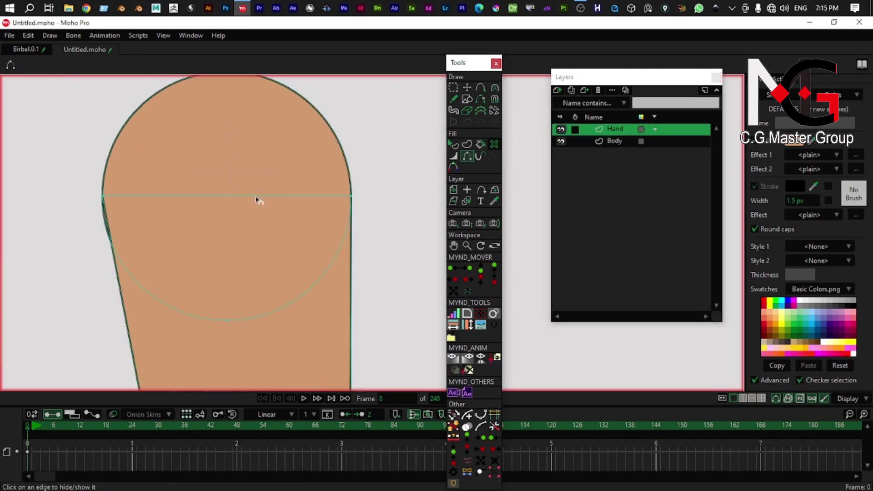
{"action": "left_click_drag", "start_coordinate": [288, 291], "coordinate": [287, 72]}
{"action": "scroll", "coordinate": [263, 175], "scroll_direction": "down", "scroll_amount": 3}
{"action": "scroll", "coordinate": [266, 227], "scroll_direction": "up", "scroll_amount": 3}
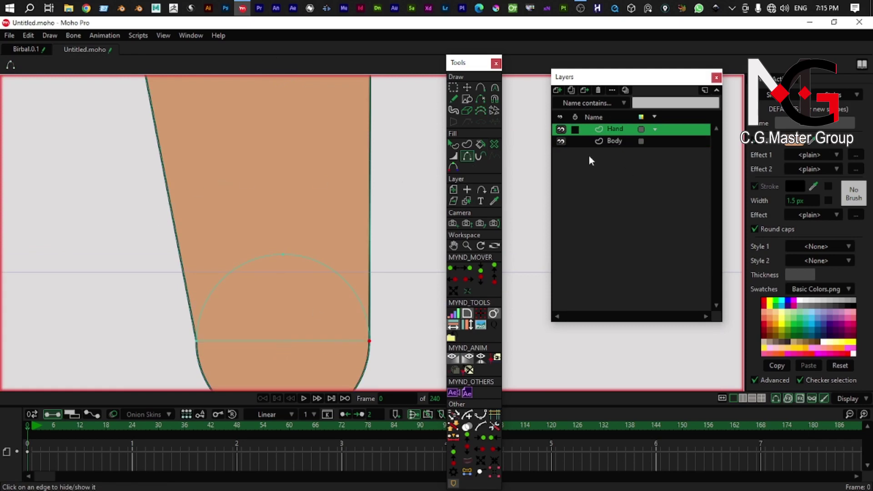
{"action": "scroll", "coordinate": [340, 222], "scroll_direction": "down", "scroll_amount": 7}
{"action": "left_click_drag", "start_coordinate": [403, 216], "coordinate": [418, 215]}
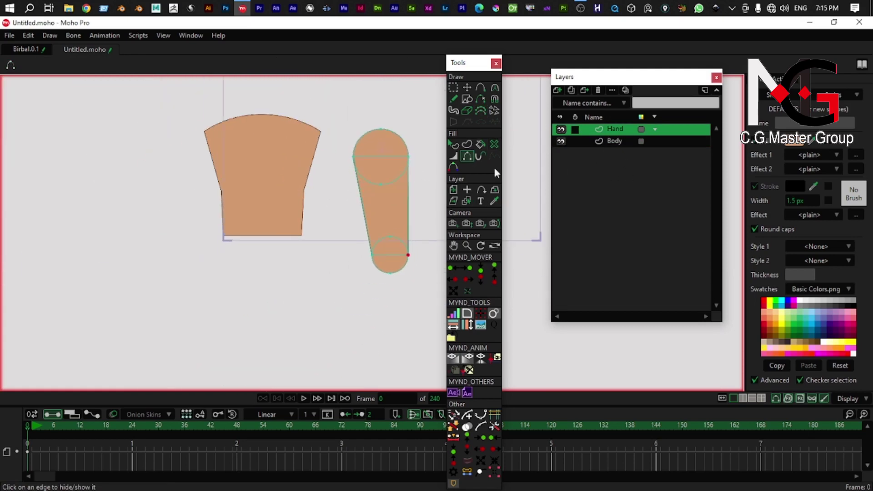
Step: Group the Hand and Body layers, name the group "bo0y" and collapse it
{"action": "left_click", "coordinate": [621, 142]}
{"action": "left_click", "coordinate": [617, 130], "text": "shift"}
{"action": "right_click", "coordinate": [613, 141]}
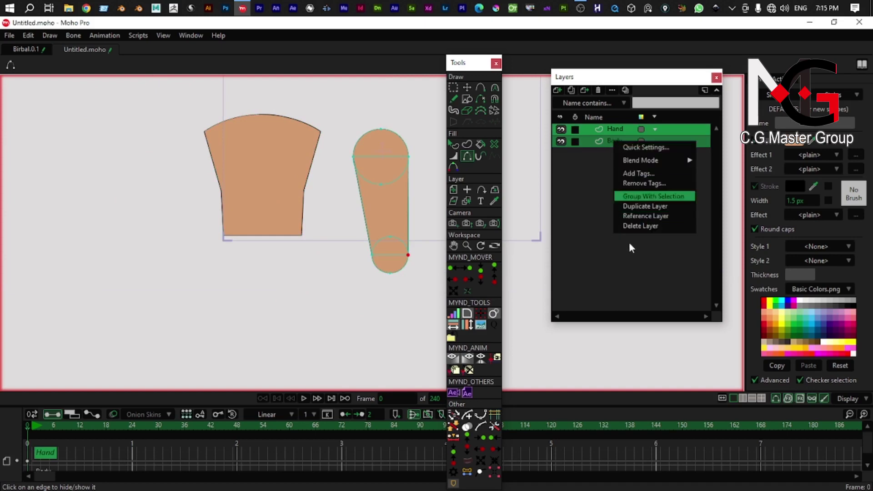
{"action": "left_click", "coordinate": [621, 196]}
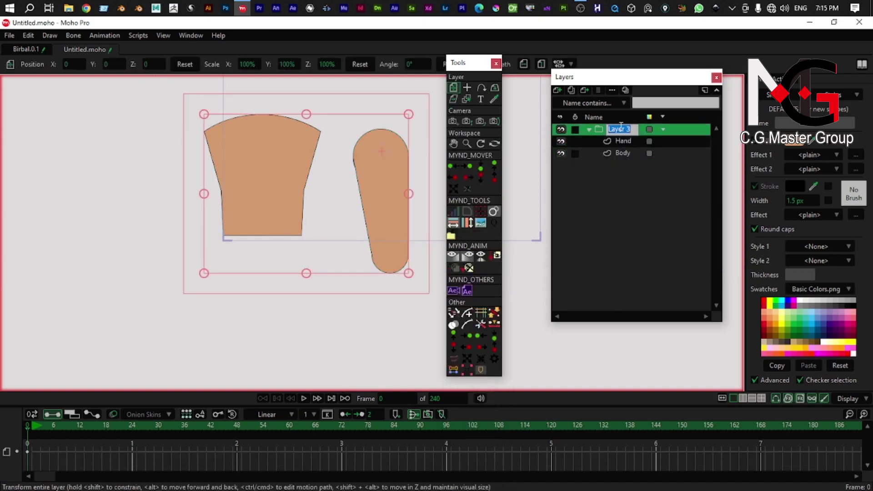
{"action": "type", "text": "bo0y"}
{"action": "key", "text": "Return"}
{"action": "left_click", "coordinate": [590, 131]}
Step: Try to box-select all of the arm's points on the Hand layer
{"action": "left_click_drag", "start_coordinate": [255, 188], "coordinate": [260, 210]}
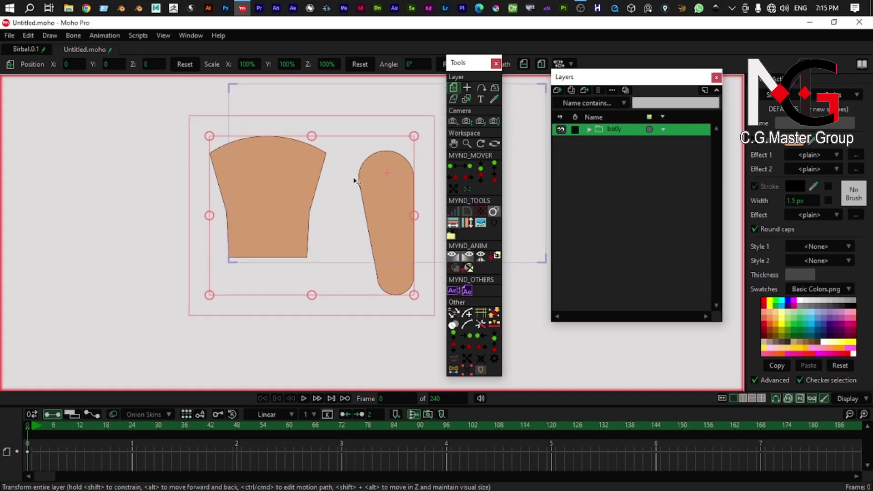
{"action": "right_click", "coordinate": [397, 222], "text": "alt"}
{"action": "left_click_drag", "start_coordinate": [411, 243], "coordinate": [383, 223]}
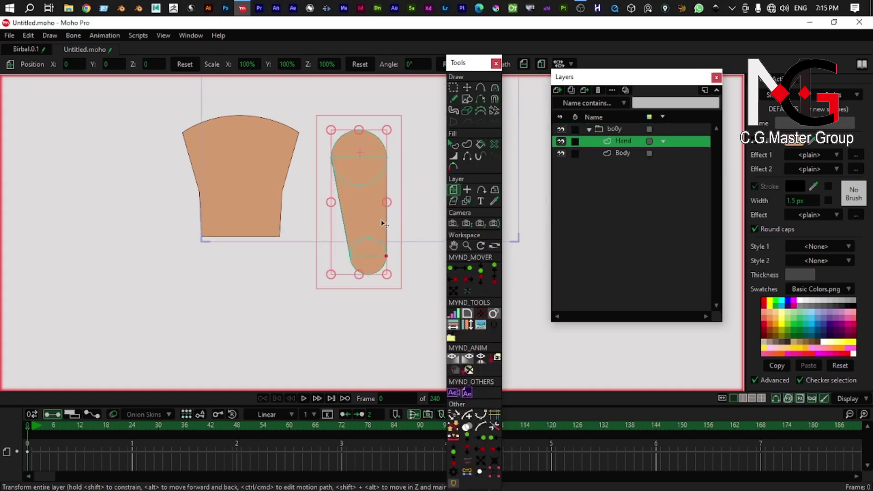
{"action": "key", "text": "g"}
{"action": "left_click_drag", "start_coordinate": [411, 103], "coordinate": [276, 391]}
{"action": "scroll", "coordinate": [316, 310], "scroll_direction": "up", "scroll_amount": 4}
{"action": "left_click_drag", "start_coordinate": [335, 204], "coordinate": [244, 386]}
{"action": "left_click_drag", "start_coordinate": [299, 198], "coordinate": [255, 184]}
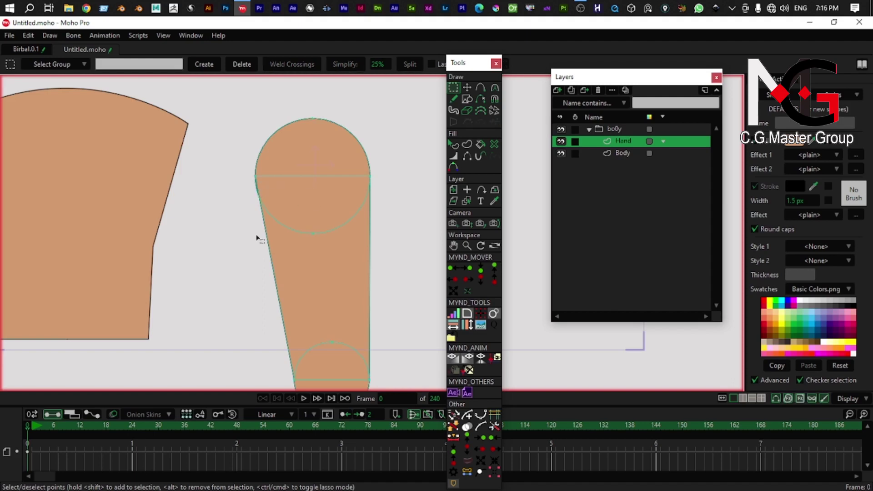
Step: Mark all points of the Body shape using Mark Points with circle radius 0.03 and crosshair spread 0.04
{"action": "right_click", "coordinate": [124, 278], "text": "alt"}
{"action": "left_click_drag", "start_coordinate": [95, 224], "coordinate": [177, 234]}
{"action": "left_click", "coordinate": [177, 234]}
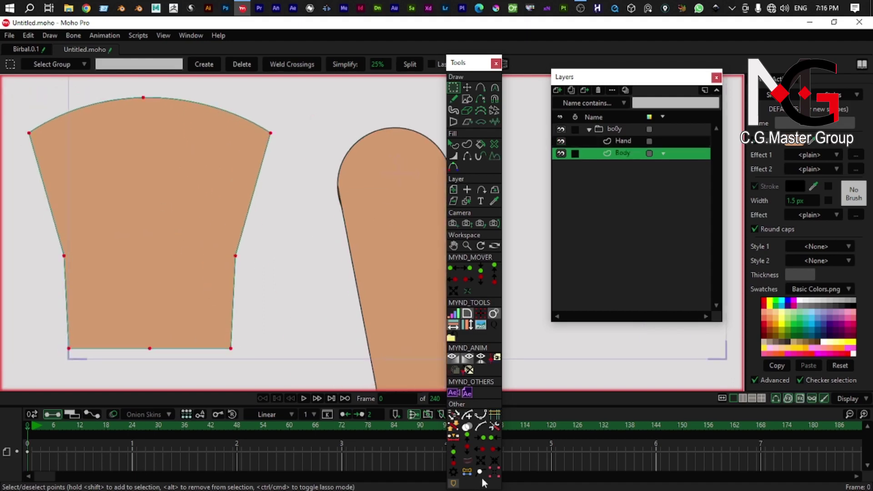
{"action": "left_click", "coordinate": [489, 440]}
{"action": "key", "text": "ctrl+z"}
{"action": "left_click", "coordinate": [480, 471]}
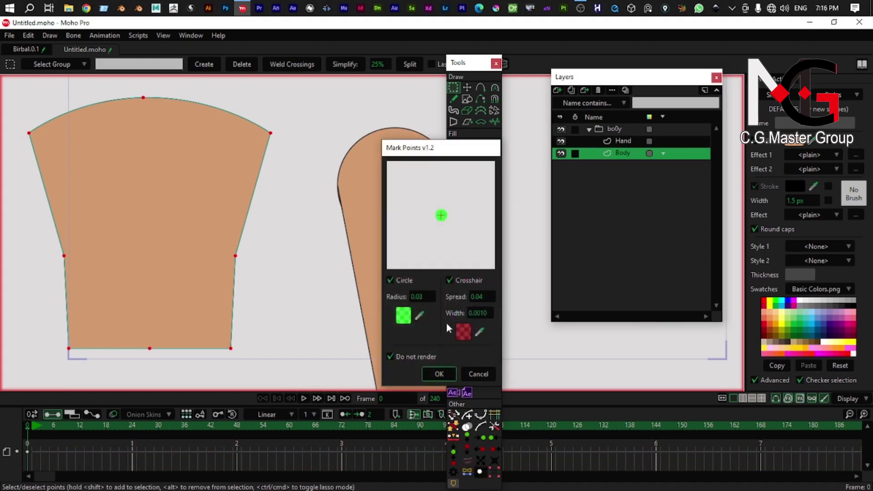
{"action": "left_click", "coordinate": [436, 379]}
{"action": "left_click_drag", "start_coordinate": [128, 98], "coordinate": [123, 120]}
{"action": "left_click_drag", "start_coordinate": [319, 225], "coordinate": [231, 159]}
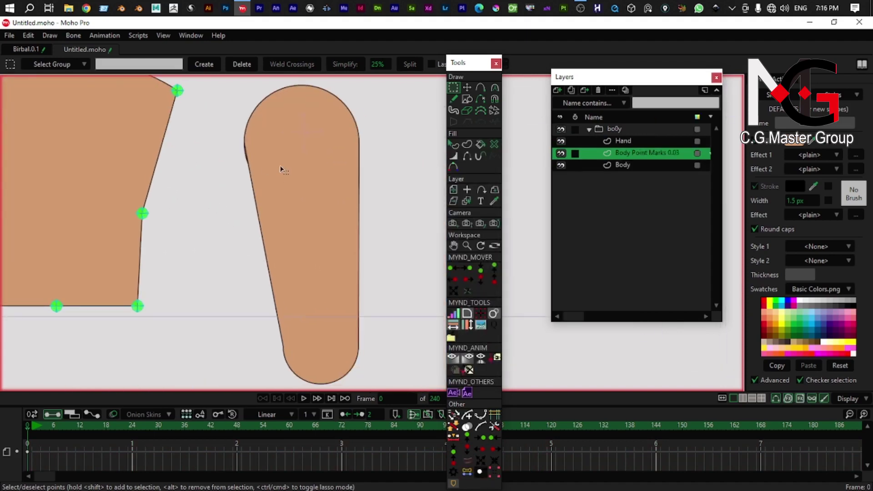
Step: Select all of the arm's points on the Hand layer and move the arm over the torso's shoulder
{"action": "right_click", "coordinate": [281, 168], "text": "alt"}
{"action": "scroll", "coordinate": [296, 172], "scroll_direction": "down", "scroll_amount": 2}
{"action": "left_click_drag", "start_coordinate": [396, 83], "coordinate": [234, 382]}
{"action": "scroll", "coordinate": [235, 146], "scroll_direction": "up", "scroll_amount": 3}
{"action": "left_click_drag", "start_coordinate": [340, 155], "coordinate": [375, 241]}
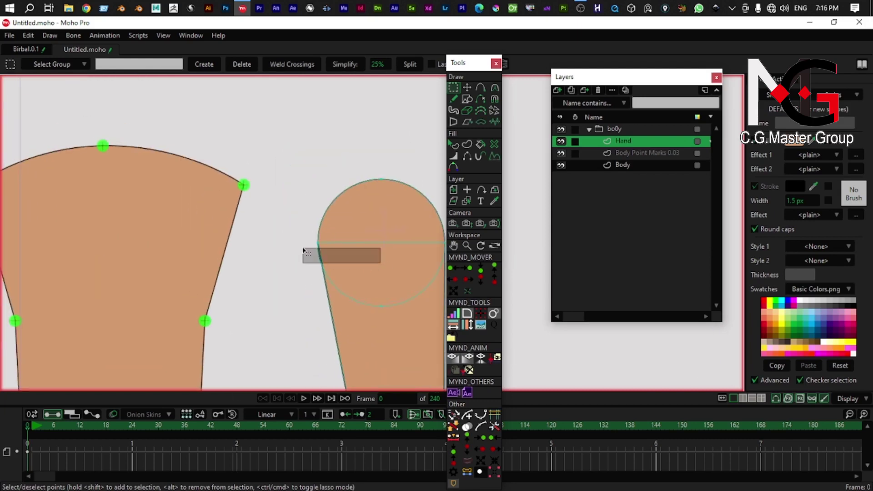
{"action": "scroll", "coordinate": [320, 220], "scroll_direction": "down", "scroll_amount": 3}
{"action": "left_click_drag", "start_coordinate": [407, 184], "coordinate": [291, 397]}
{"action": "scroll", "coordinate": [334, 230], "scroll_direction": "up", "scroll_amount": 2}
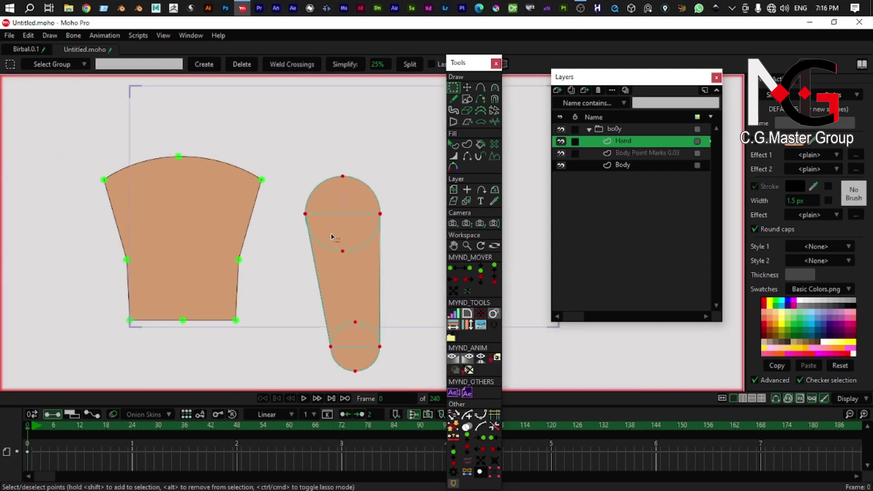
{"action": "key", "text": "t"}
{"action": "left_click_drag", "start_coordinate": [333, 237], "coordinate": [260, 192]}
{"action": "scroll", "coordinate": [335, 232], "scroll_direction": "up", "scroll_amount": 3}
Step: Place the Body Point Marks layer above Hand and adjust the arm's position against the shoulder marker
{"action": "left_click_drag", "start_coordinate": [631, 147], "coordinate": [629, 163]}
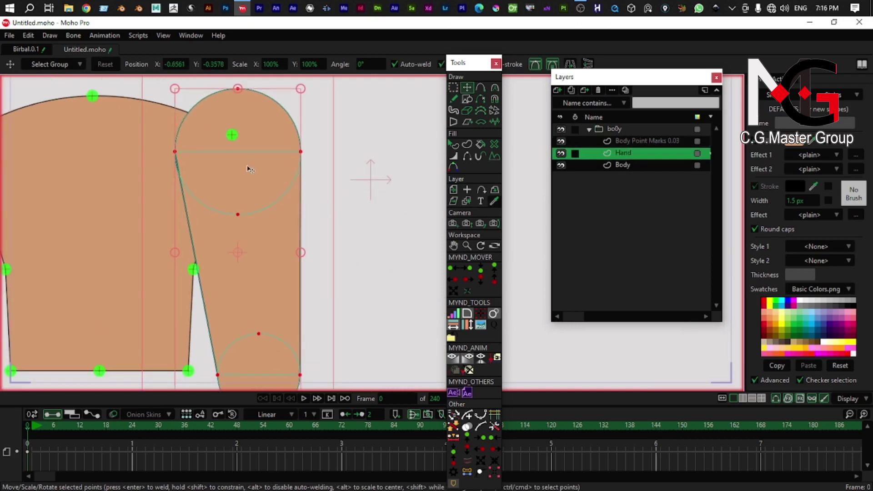
{"action": "scroll", "coordinate": [248, 167], "scroll_direction": "up", "scroll_amount": 3}
{"action": "mouse_move", "coordinate": [247, 167]}
{"action": "left_mouse_down"}
{"action": "mouse_move", "coordinate": [308, 302]}
{"action": "mouse_move", "coordinate": [246, 262]}
{"action": "mouse_move", "coordinate": [310, 245]}
{"action": "mouse_move", "coordinate": [291, 207]}
{"action": "mouse_move", "coordinate": [272, 228]}
{"action": "mouse_move", "coordinate": [269, 171]}
{"action": "mouse_move", "coordinate": [275, 265]}
{"action": "mouse_move", "coordinate": [284, 260]}
{"action": "left_mouse_up"}
{"action": "scroll", "coordinate": [288, 246], "scroll_direction": "up", "scroll_amount": 4}
{"action": "scroll", "coordinate": [262, 263], "scroll_direction": "down", "scroll_amount": 4}
{"action": "mouse_move", "coordinate": [291, 194]}
{"action": "left_mouse_down"}
{"action": "mouse_move", "coordinate": [303, 215]}
{"action": "mouse_move", "coordinate": [319, 183]}
{"action": "mouse_move", "coordinate": [265, 211]}
{"action": "left_mouse_up"}
Step: Delete the Body Point Marks layer and position the arm so its rounded top meets the torso's shoulder outline
{"action": "left_click", "coordinate": [641, 143]}
{"action": "left_click", "coordinate": [598, 89]}
{"action": "scroll", "coordinate": [343, 220], "scroll_direction": "down", "scroll_amount": 6}
{"action": "scroll", "coordinate": [262, 241], "scroll_direction": "up", "scroll_amount": 3}
{"action": "mouse_move", "coordinate": [253, 245]}
{"action": "left_mouse_down"}
{"action": "mouse_move", "coordinate": [278, 226]}
{"action": "mouse_move", "coordinate": [271, 272]}
{"action": "left_mouse_up"}
{"action": "left_click_drag", "start_coordinate": [283, 234], "coordinate": [283, 231]}
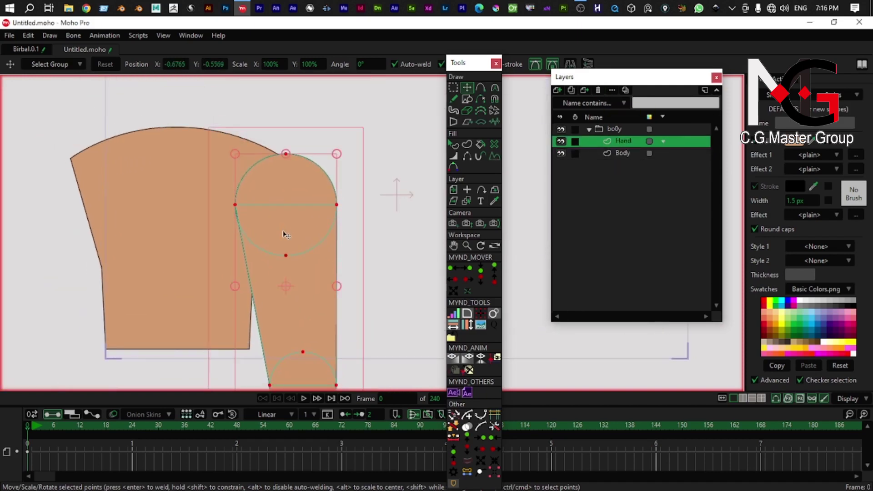
{"action": "key", "text": "ctrl+z"}
{"action": "left_click_drag", "start_coordinate": [271, 140], "coordinate": [277, 172]}
{"action": "scroll", "coordinate": [295, 139], "scroll_direction": "down", "scroll_amount": 2}
{"action": "left_click_drag", "start_coordinate": [295, 204], "coordinate": [369, 195]}
Step: Collapse the bo0y group and convert it to a bone layer
{"action": "key", "text": "a"}
{"action": "left_click", "coordinate": [589, 131]}
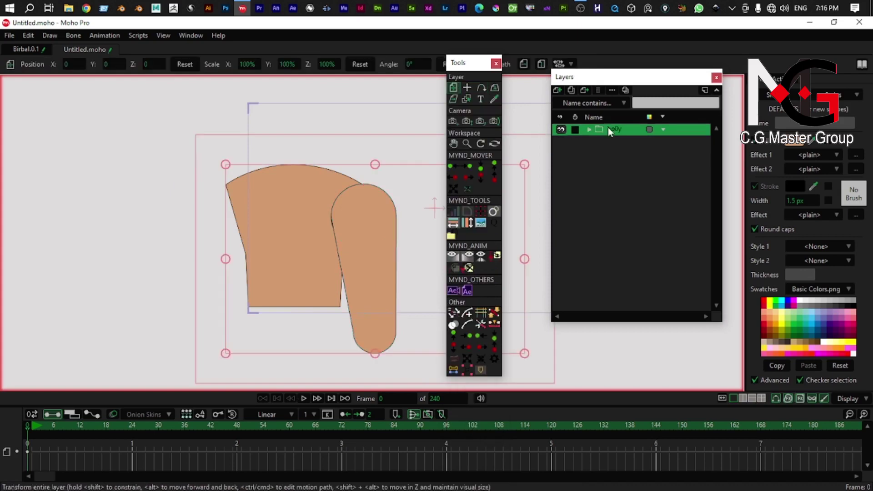
{"action": "right_click", "coordinate": [607, 129]}
{"action": "mouse_move", "coordinate": [640, 187]}
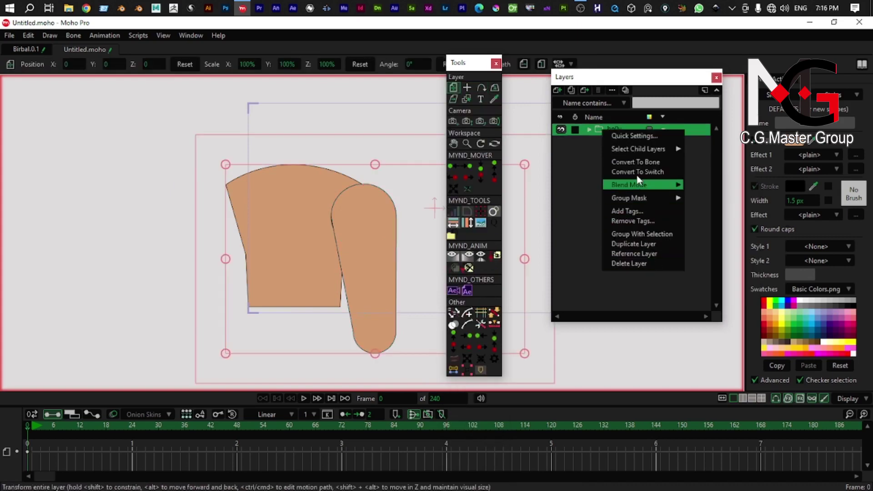
{"action": "left_click", "coordinate": [648, 161]}
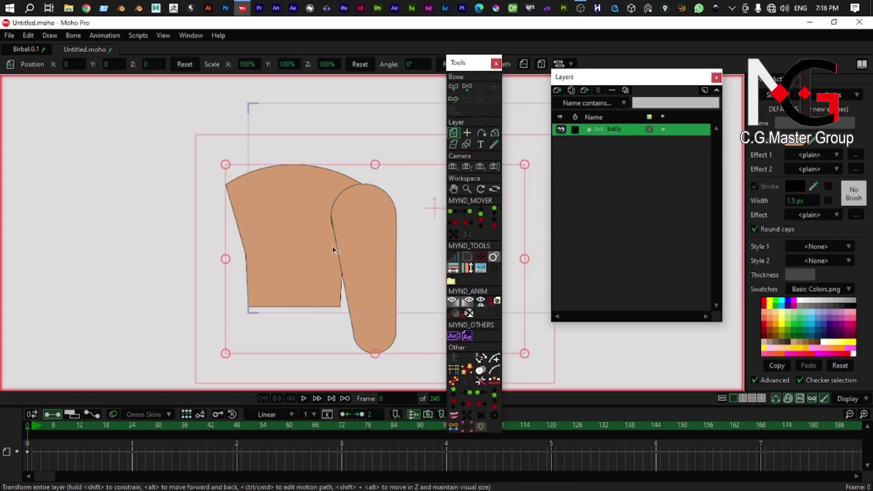
Step: Draw a chain of two bones up the middle of the torso, from its bottom edge to its top
{"action": "left_click_drag", "start_coordinate": [312, 245], "coordinate": [202, 207]}
{"action": "key", "text": "a"}
{"action": "scroll", "coordinate": [197, 222], "scroll_direction": "up", "scroll_amount": 2}
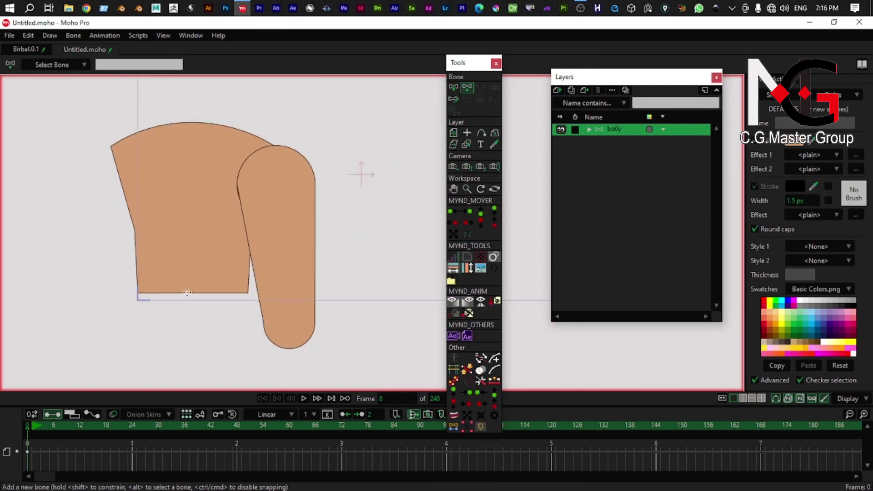
{"action": "left_click_drag", "start_coordinate": [187, 292], "coordinate": [185, 134]}
{"action": "left_click_drag", "start_coordinate": [249, 207], "coordinate": [250, 186]}
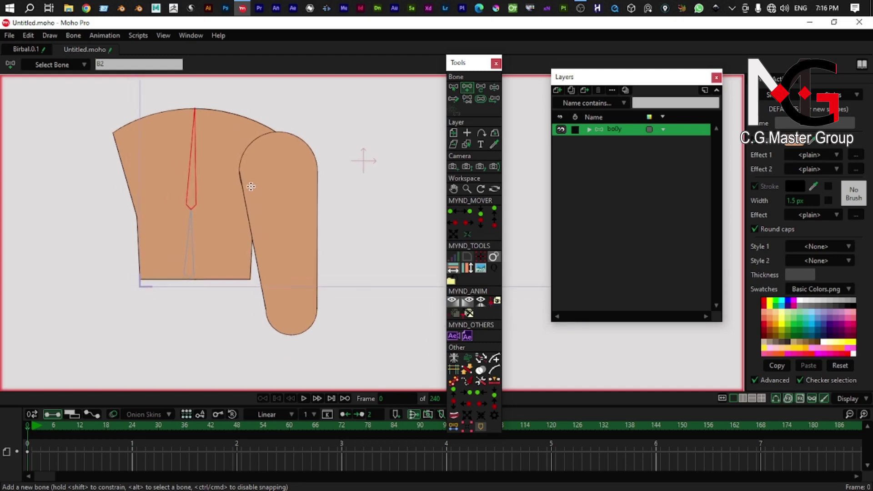
Step: Capture the midpoint of the large circle's leftmost and rightmost points on Hand as the arm bone's base coordinates
{"action": "key", "text": "z"}
{"action": "right_click", "coordinate": [273, 193], "text": "alt"}
{"action": "mouse_move", "coordinate": [297, 163]}
{"action": "left_mouse_down"}
{"action": "mouse_move", "coordinate": [292, 207]}
{"action": "mouse_move", "coordinate": [285, 196]}
{"action": "left_mouse_up"}
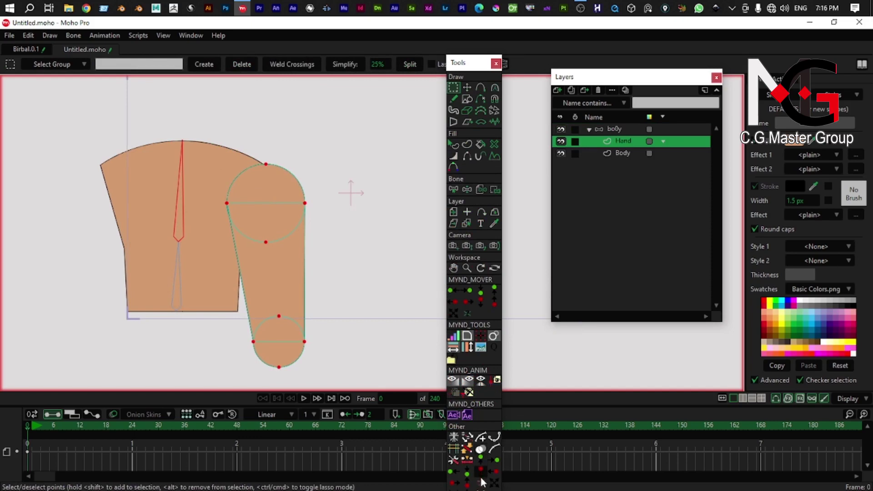
{"action": "left_click_drag", "start_coordinate": [468, 65], "coordinate": [505, 26]}
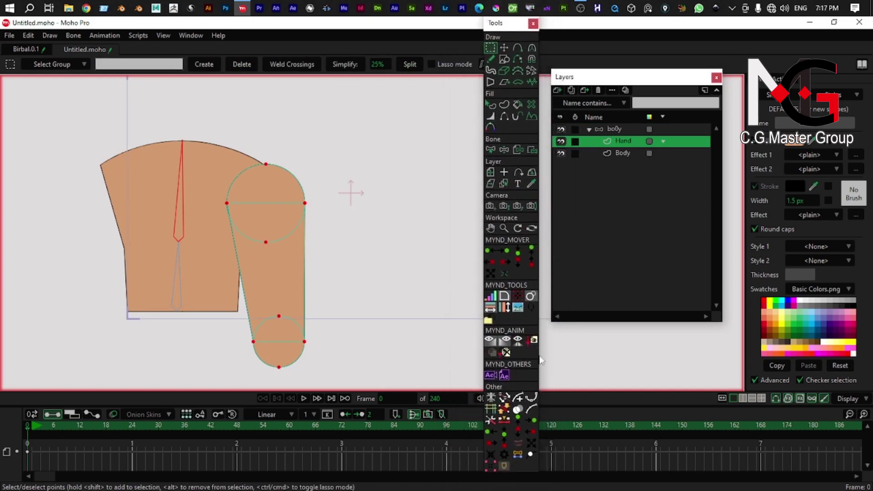
{"action": "left_click", "coordinate": [518, 453]}
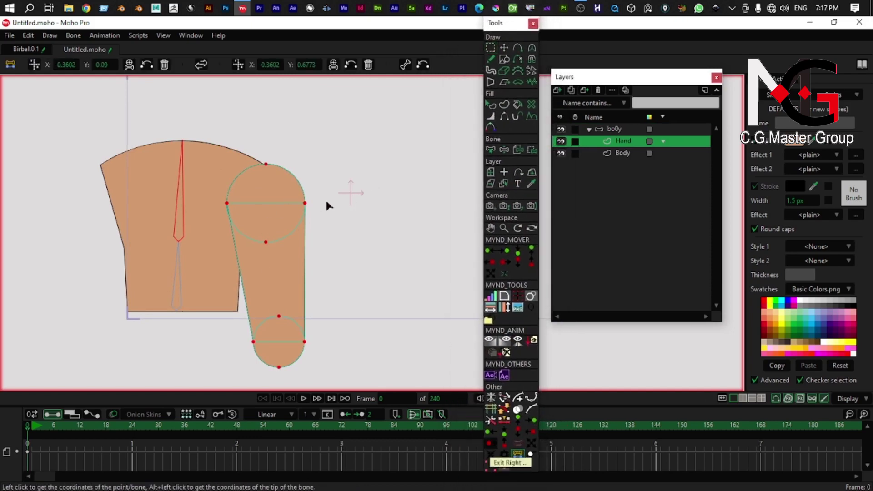
{"action": "left_click_drag", "start_coordinate": [328, 200], "coordinate": [223, 208]}
{"action": "left_click", "coordinate": [33, 66]}
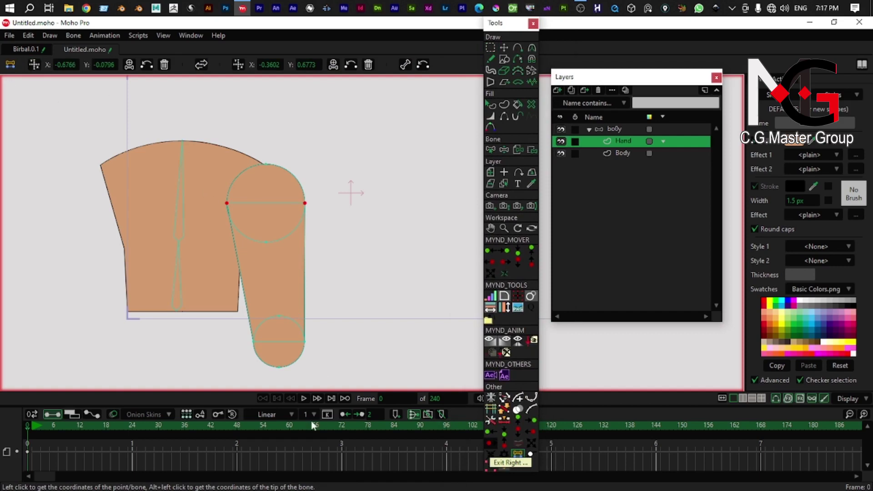
Step: Capture the midpoint of the small circle's side points as the tip coordinates and create the arm bone
{"action": "left_click_drag", "start_coordinate": [318, 330], "coordinate": [250, 314]}
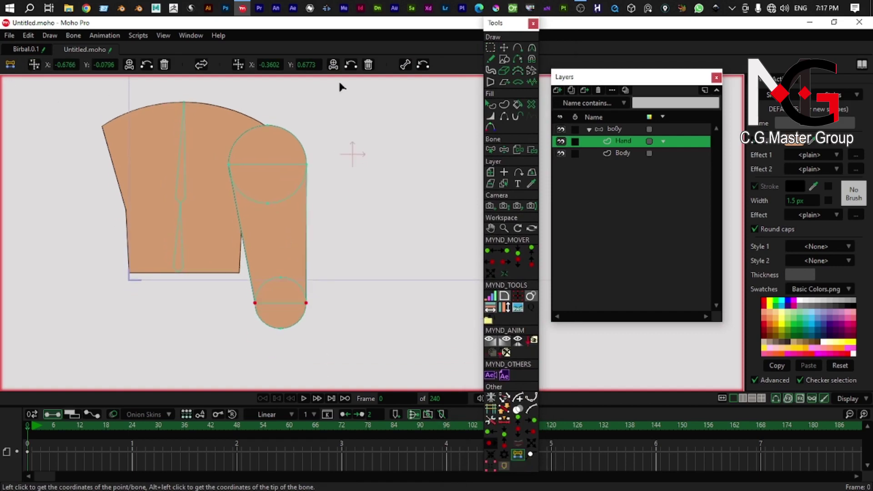
{"action": "left_click", "coordinate": [243, 67]}
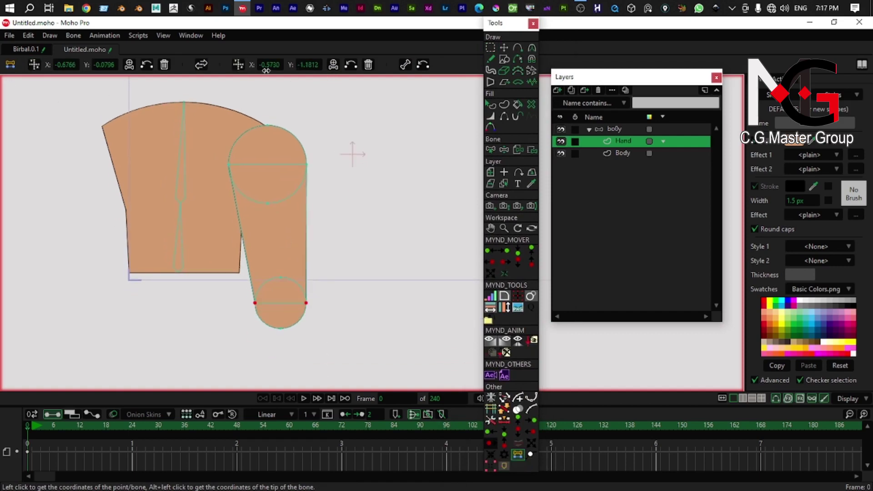
{"action": "left_click", "coordinate": [625, 128]}
{"action": "left_click_drag", "start_coordinate": [317, 268], "coordinate": [287, 328]}
{"action": "scroll", "coordinate": [262, 254], "scroll_direction": "up", "scroll_amount": 3}
{"action": "left_click_drag", "start_coordinate": [260, 243], "coordinate": [259, 148]}
{"action": "scroll", "coordinate": [253, 180], "scroll_direction": "down", "scroll_amount": 3}
{"action": "left_click_drag", "start_coordinate": [254, 181], "coordinate": [287, 201]}
Step: Draw two bones from the large circle's centre on the bo0y layer, one pointing sideways into the torso and a shorter one pointing up
{"action": "scroll", "coordinate": [264, 206], "scroll_direction": "up", "scroll_amount": 4}
{"action": "key", "text": "t"}
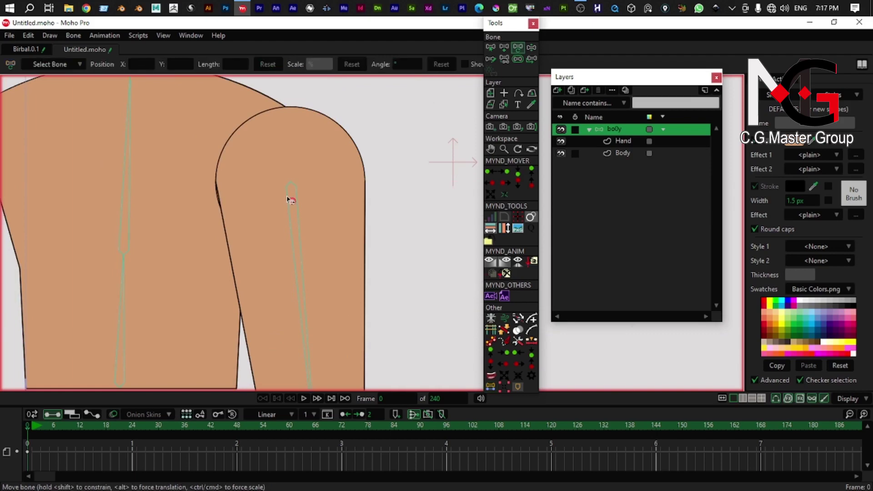
{"action": "left_click", "coordinate": [293, 186]}
{"action": "key", "text": "a"}
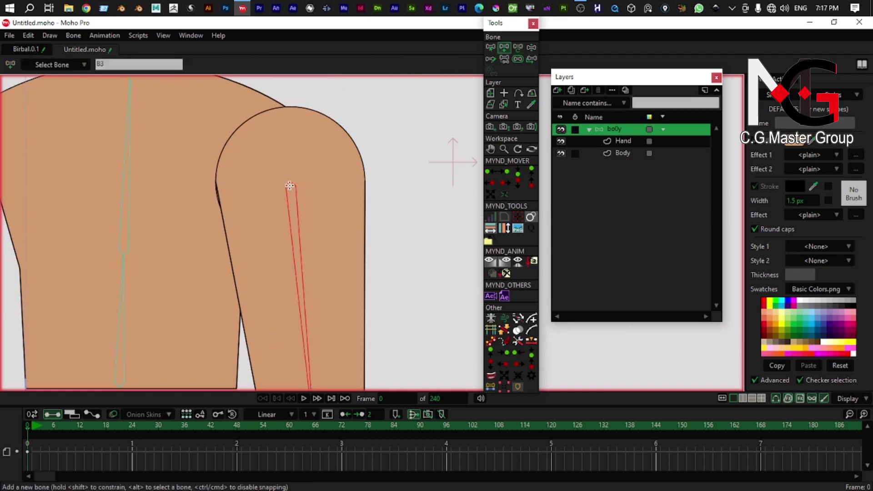
{"action": "left_click_drag", "start_coordinate": [290, 181], "coordinate": [145, 193]}
{"action": "mouse_move", "coordinate": [322, 181]}
{"action": "left_mouse_down"}
{"action": "mouse_move", "coordinate": [320, 257]}
{"action": "mouse_move", "coordinate": [278, 153]}
{"action": "left_mouse_up"}
{"action": "scroll", "coordinate": [286, 281], "scroll_direction": "down", "scroll_amount": 2}
{"action": "scroll", "coordinate": [285, 282], "scroll_direction": "down", "scroll_amount": 3}
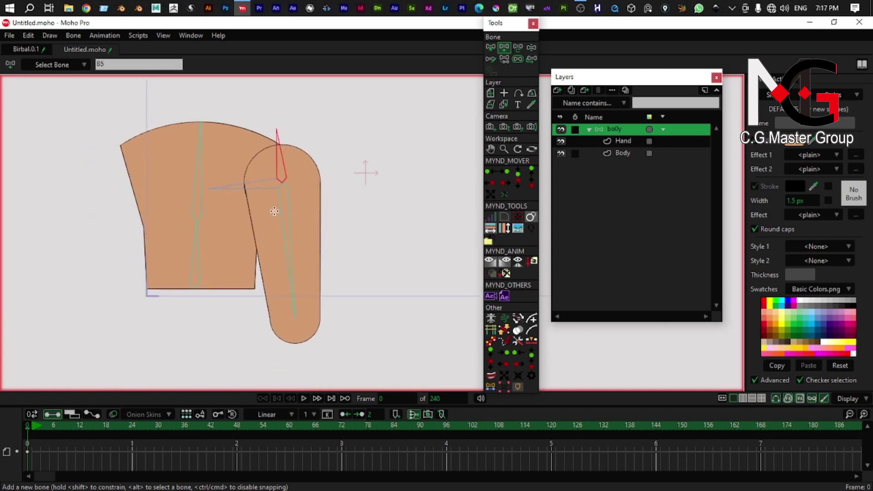
{"action": "left_click_drag", "start_coordinate": [261, 204], "coordinate": [257, 263]}
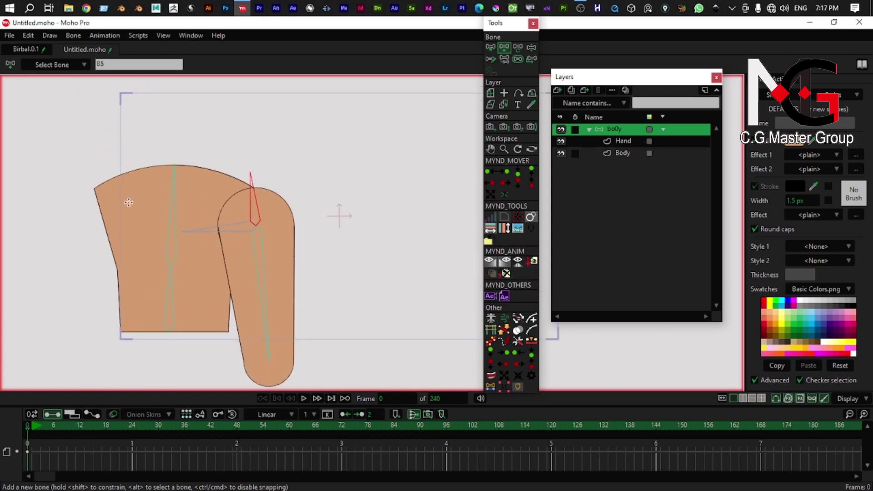
Step: Set the bone strength of the upper and lower torso bones to 0.20
{"action": "key", "text": "t"}
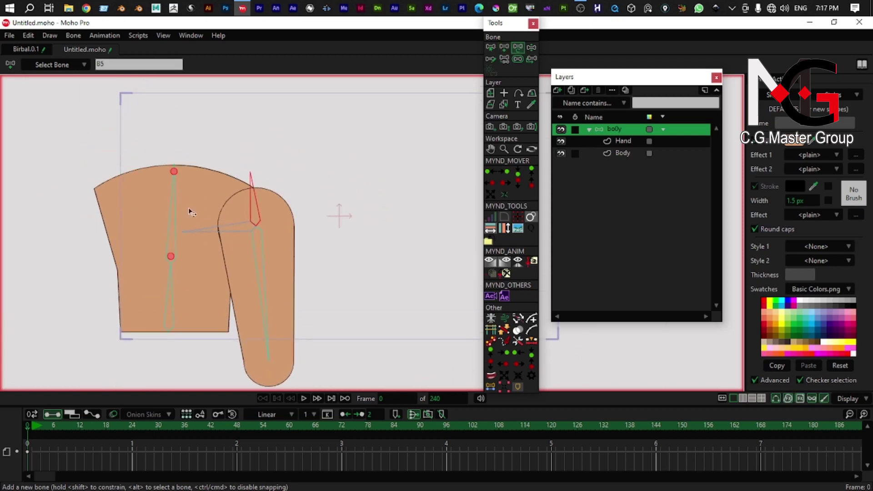
{"action": "left_click", "coordinate": [514, 59]}
{"action": "left_click_drag", "start_coordinate": [269, 207], "coordinate": [269, 229]}
{"action": "left_click", "coordinate": [167, 244]}
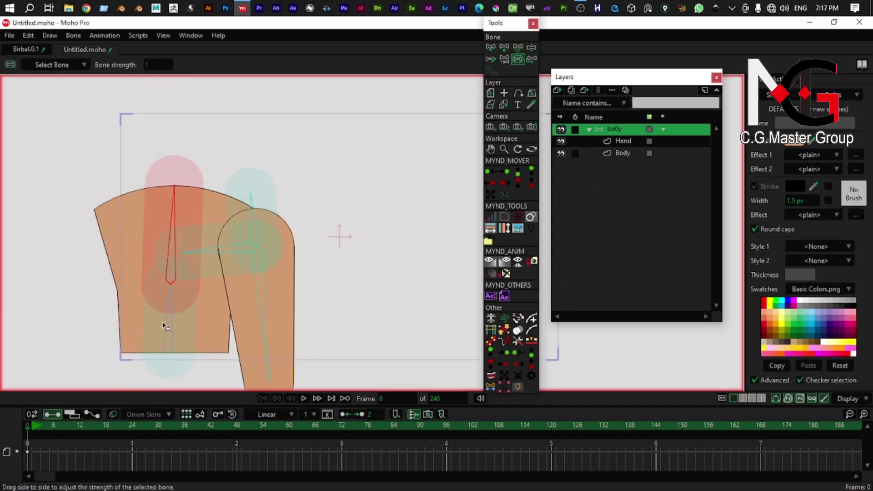
{"action": "left_click", "coordinate": [158, 64]}
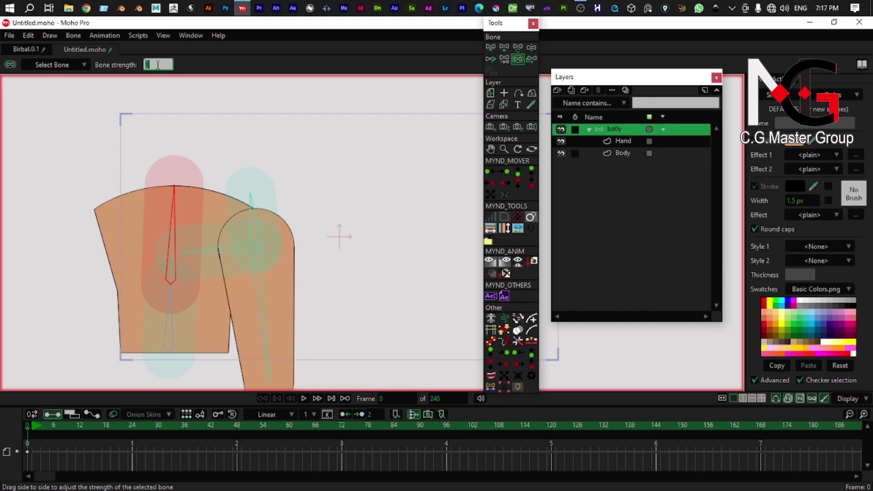
{"action": "key", "text": "Return"}
{"action": "left_click", "coordinate": [178, 323]}
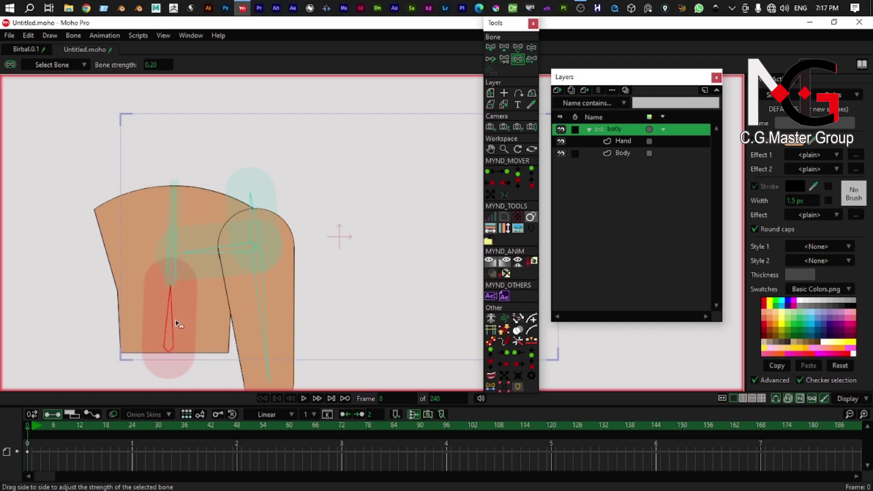
{"action": "left_click", "coordinate": [155, 65]}
{"action": "key", "text": "Return"}
{"action": "left_click", "coordinate": [154, 65]}
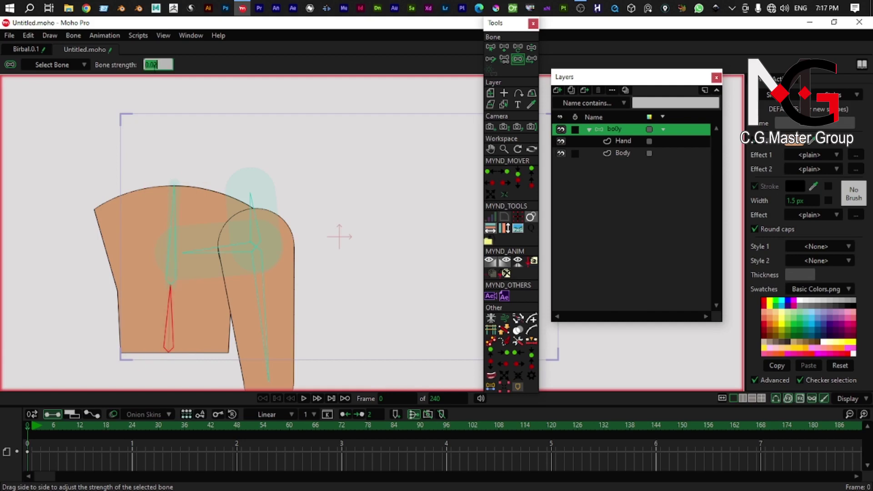
{"action": "key", "text": "Return"}
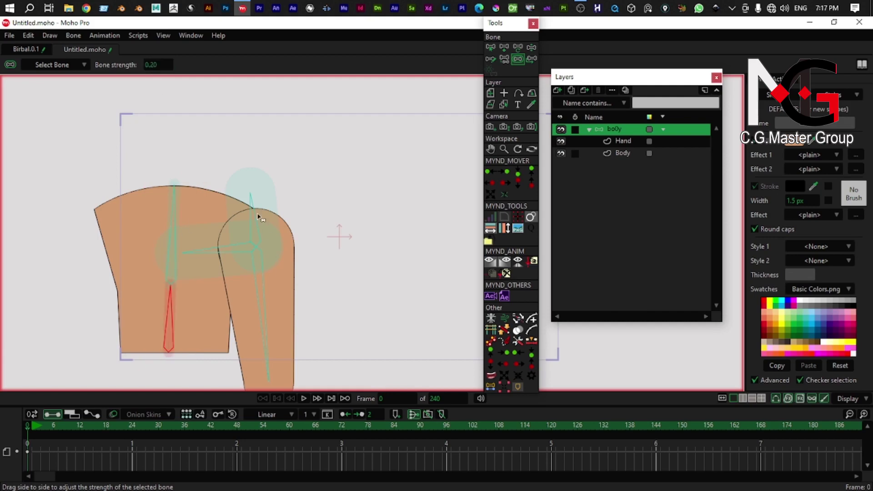
Step: Set the bone strength of both the upright and the sideways shoulder bones to 0.2
{"action": "left_click", "coordinate": [245, 265]}
{"action": "left_click", "coordinate": [254, 216]}
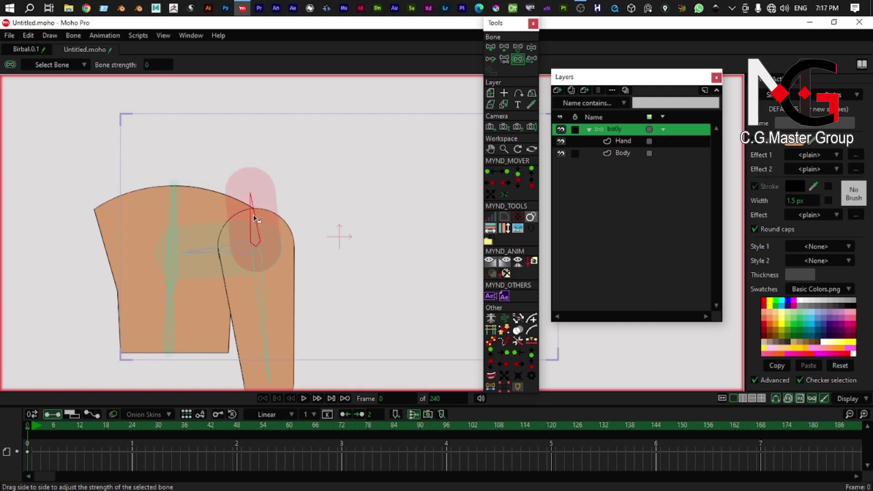
{"action": "key", "text": "b"}
{"action": "left_click", "coordinate": [224, 254], "text": "shift"}
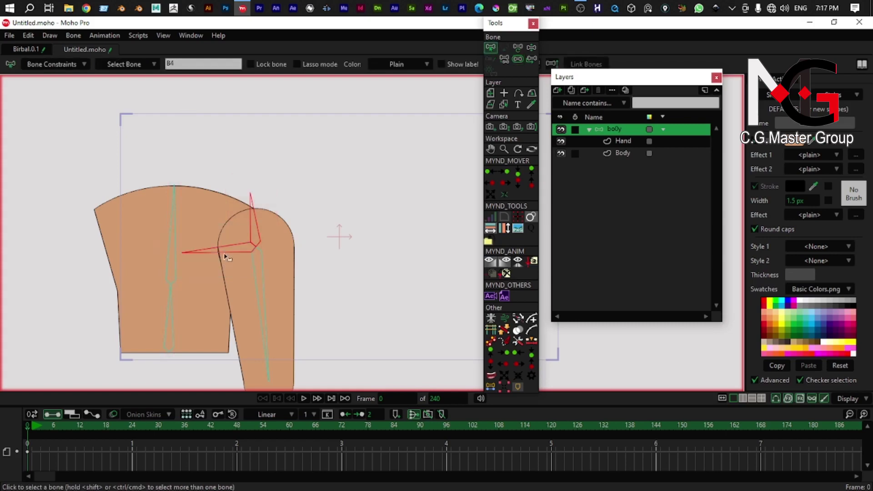
{"action": "left_click", "coordinate": [521, 60]}
{"action": "type", "text": "0."}
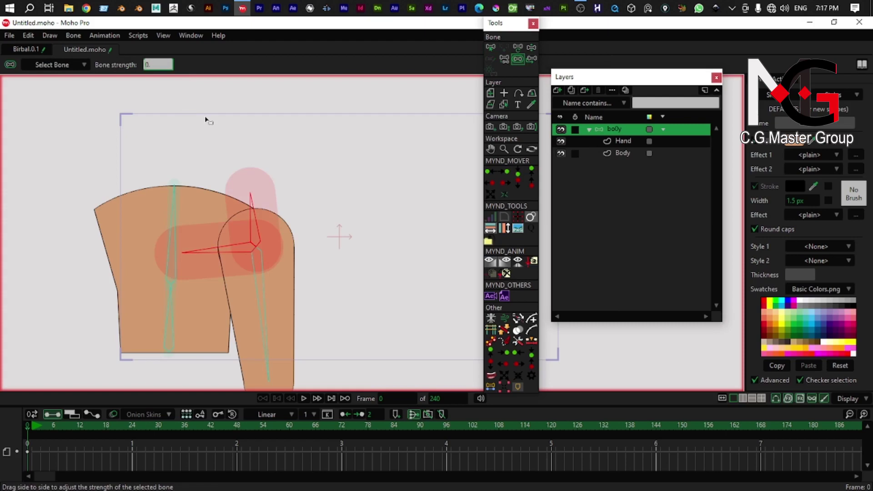
{"action": "type", "text": "2"}
{"action": "key", "text": "Return"}
Step: Bind the four points of the arm segment on the Hand layer to the long arm bone
{"action": "left_click_drag", "start_coordinate": [284, 369], "coordinate": [262, 290]}
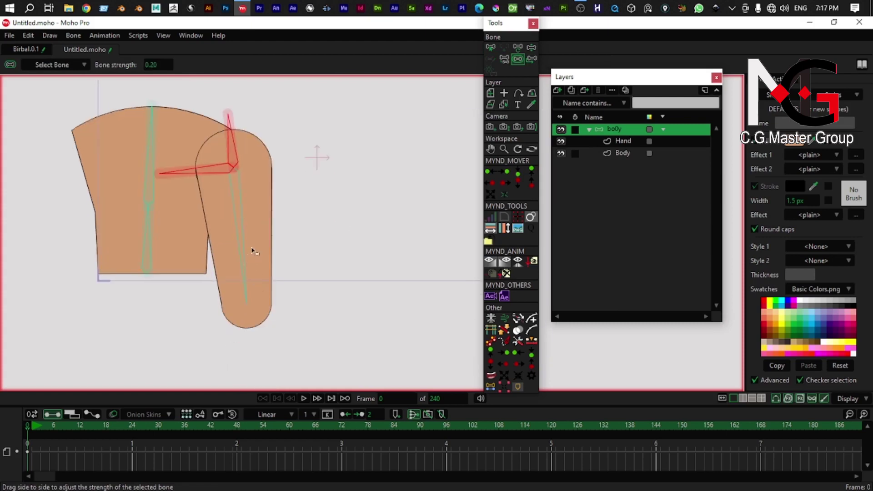
{"action": "left_click_drag", "start_coordinate": [252, 241], "coordinate": [254, 251]}
{"action": "key", "text": "t"}
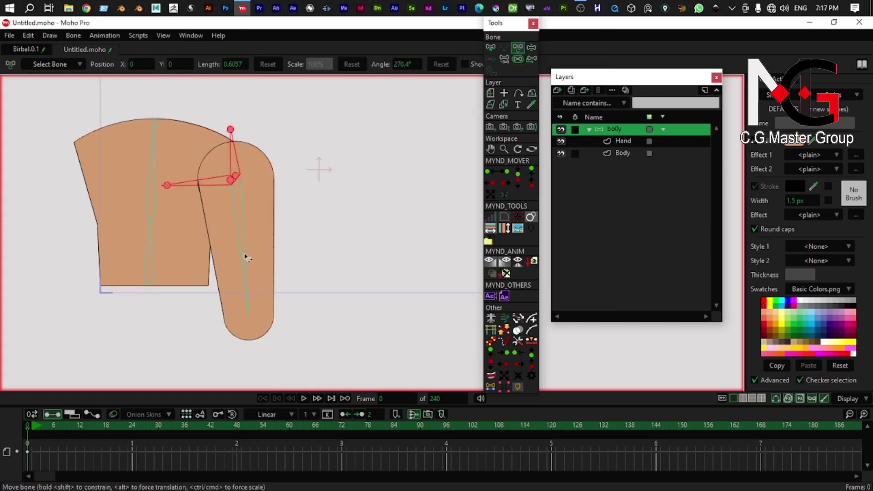
{"action": "key", "text": "b"}
{"action": "left_click", "coordinate": [244, 259]}
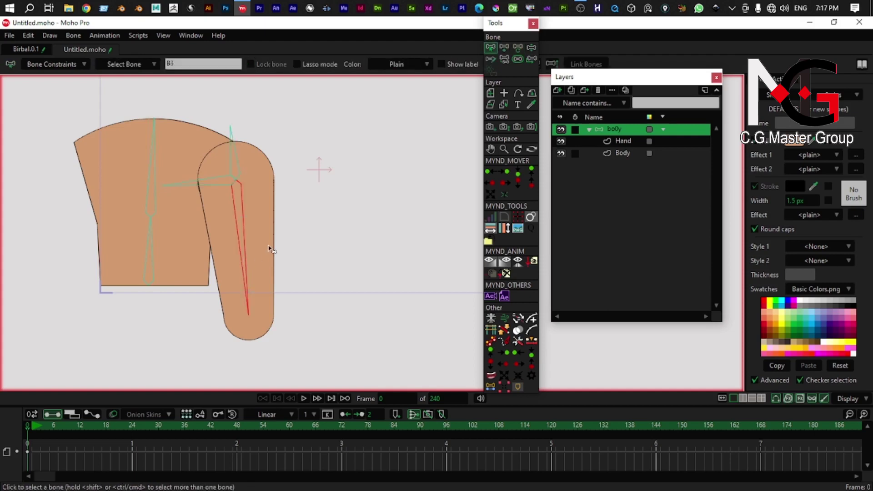
{"action": "right_click", "coordinate": [269, 248], "text": "alt"}
{"action": "key", "text": "t"}
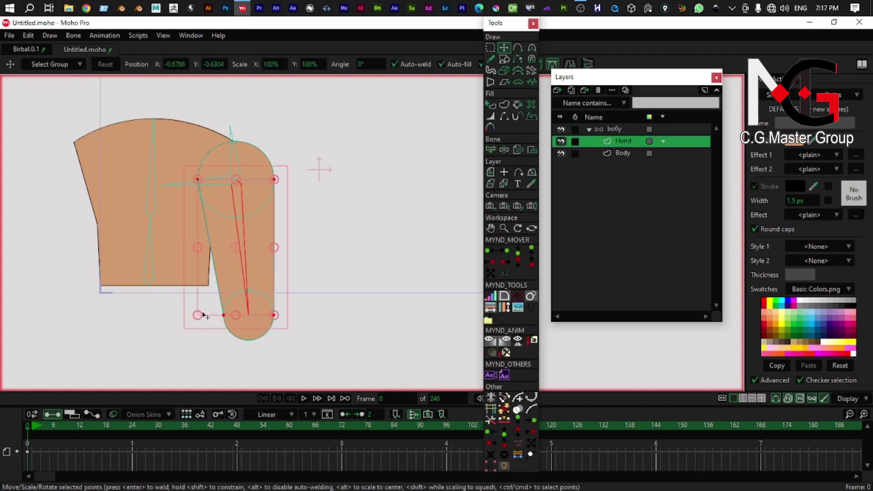
{"action": "left_click", "coordinate": [529, 151]}
{"action": "left_click", "coordinate": [520, 150]}
{"action": "left_click", "coordinate": [530, 151]}
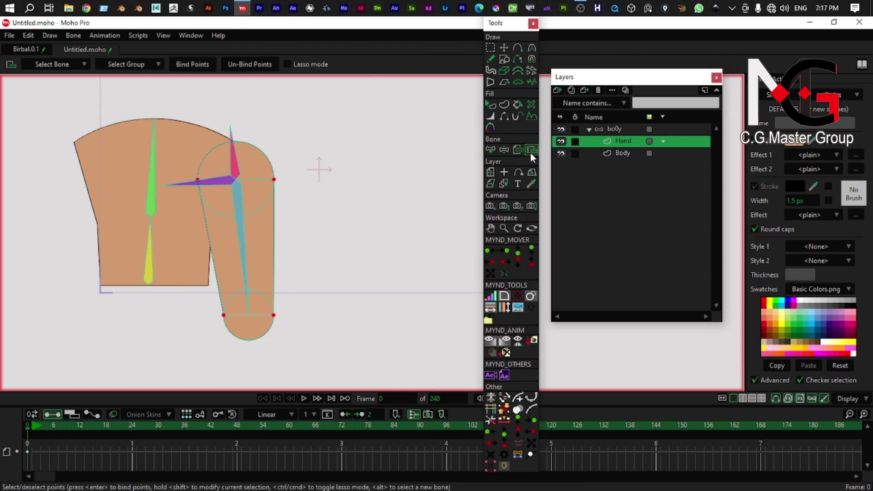
{"action": "left_click", "coordinate": [183, 68]}
Step: Bind the large circle's points on the Hand layer to the sideways shoulder bone
{"action": "left_click_drag", "start_coordinate": [250, 179], "coordinate": [234, 239]}
{"action": "scroll", "coordinate": [198, 181], "scroll_direction": "up", "scroll_amount": 3}
{"action": "key", "text": "t"}
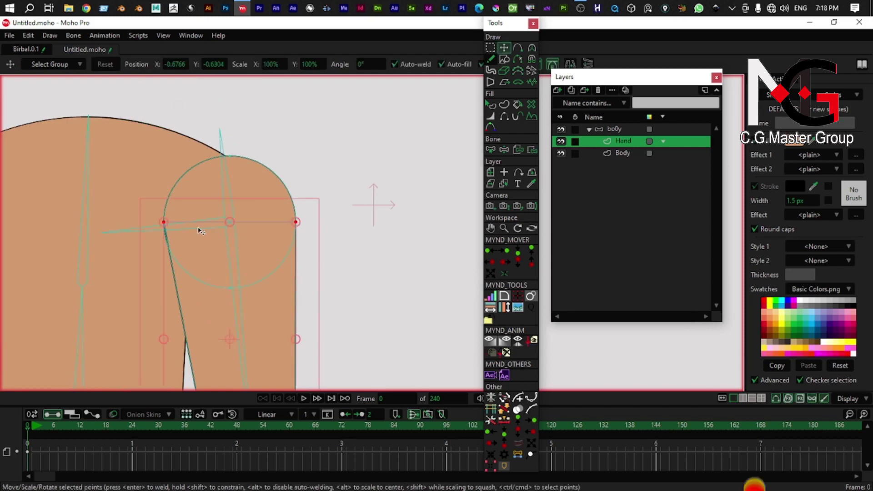
{"action": "key", "text": "b"}
{"action": "left_click_drag", "start_coordinate": [237, 226], "coordinate": [215, 241]}
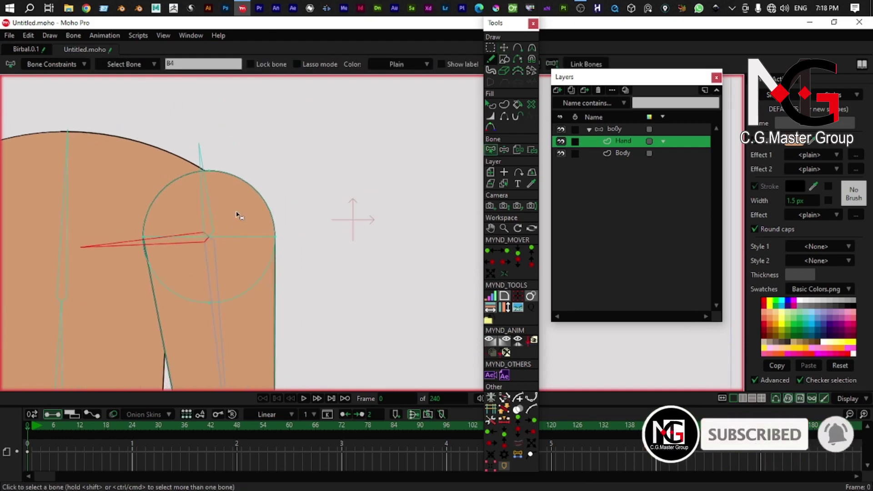
{"action": "key", "text": "t"}
{"action": "key", "text": "ctrl+a"}
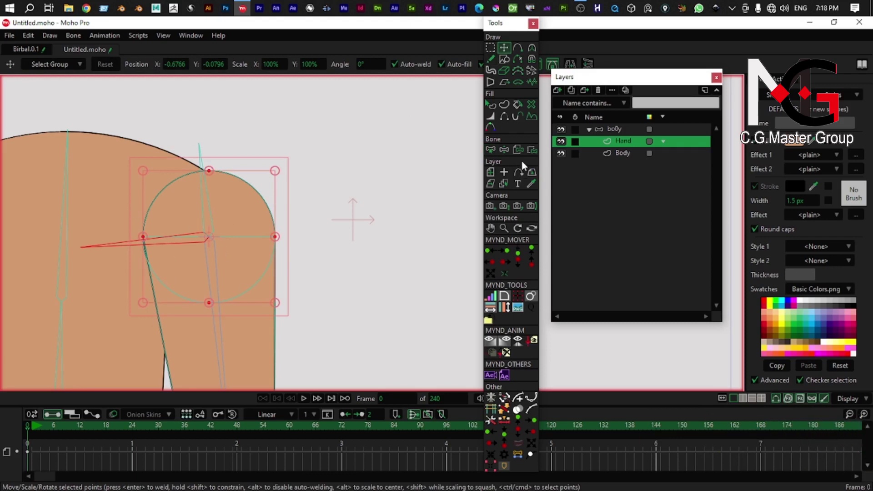
{"action": "left_click", "coordinate": [531, 150]}
{"action": "left_click", "coordinate": [194, 68]}
Step: Draw a short bone pointing up from the small circle's centre, parented to the arm bone, on the bo0y layer
{"action": "left_click_drag", "start_coordinate": [203, 281], "coordinate": [226, 185]}
{"action": "scroll", "coordinate": [226, 185], "scroll_direction": "down", "scroll_amount": 3}
{"action": "scroll", "coordinate": [254, 279], "scroll_direction": "up", "scroll_amount": 1}
{"action": "left_click_drag", "start_coordinate": [255, 278], "coordinate": [229, 284]}
{"action": "key", "text": "t"}
{"action": "scroll", "coordinate": [225, 240], "scroll_direction": "up", "scroll_amount": 1}
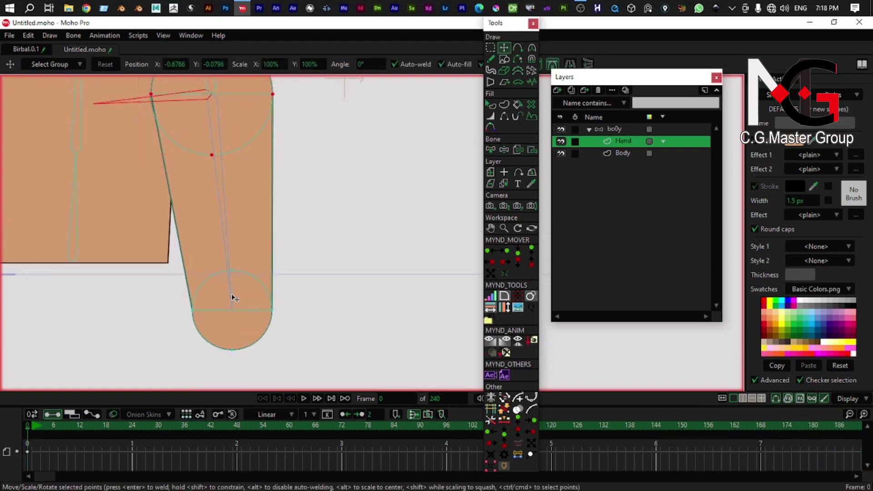
{"action": "key", "text": "z"}
{"action": "left_click", "coordinate": [229, 304]}
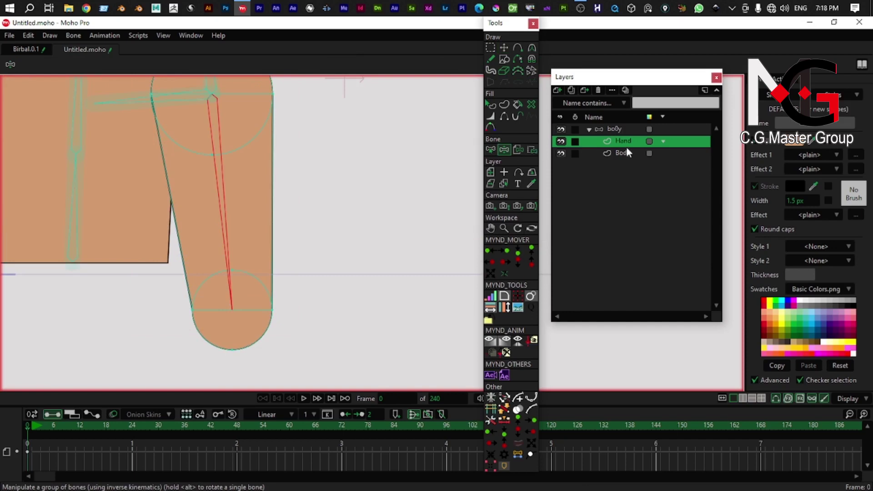
{"action": "left_click", "coordinate": [616, 130]}
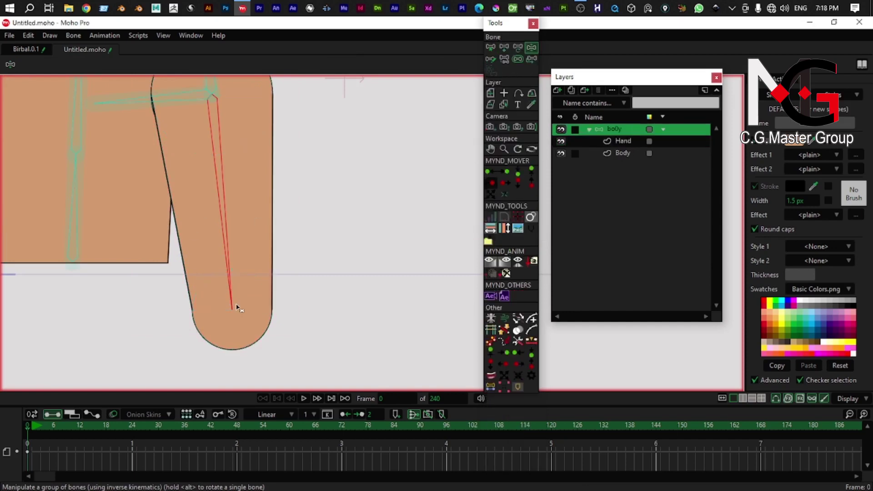
{"action": "key", "text": "a"}
{"action": "mouse_move", "coordinate": [232, 308]}
{"action": "left_mouse_down"}
{"action": "mouse_move", "coordinate": [225, 233]}
{"action": "mouse_move", "coordinate": [234, 267]}
{"action": "left_mouse_up"}
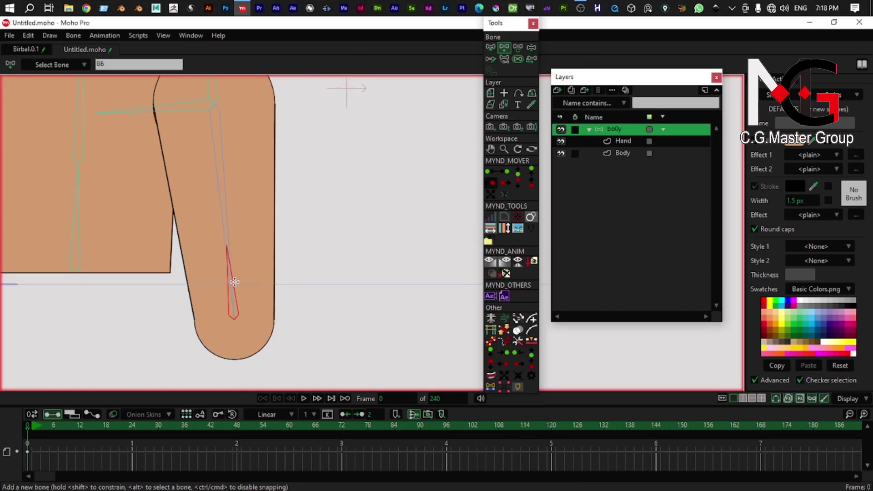
Step: Colour the sideways shoulder bone and the short bone in the small circle green
{"action": "key", "text": "t"}
{"action": "left_click_drag", "start_coordinate": [226, 138], "coordinate": [228, 210]}
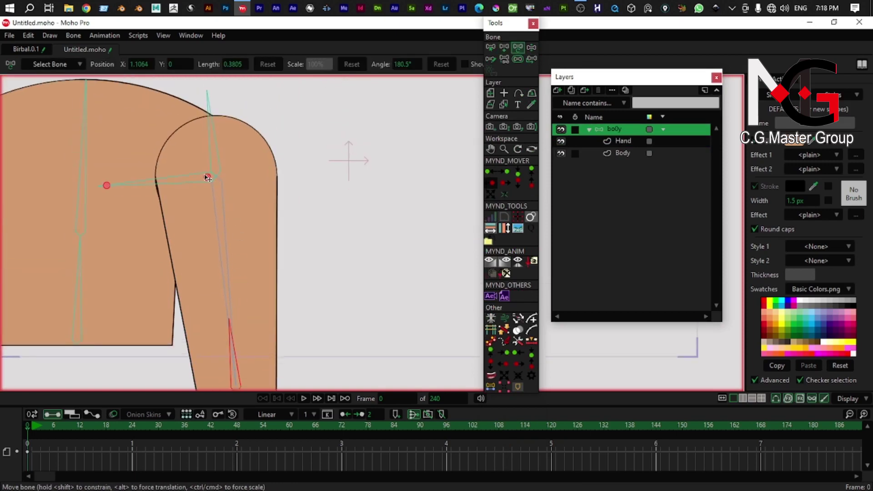
{"action": "key", "text": "s"}
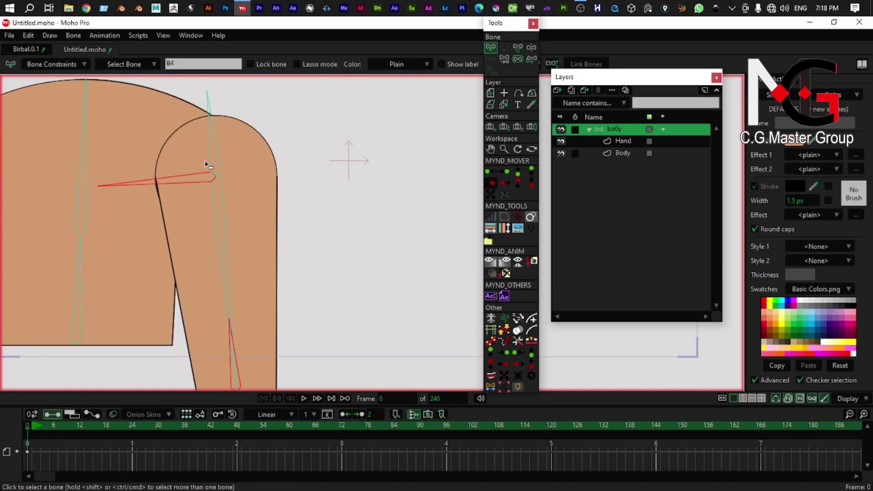
{"action": "left_click_drag", "start_coordinate": [216, 213], "coordinate": [216, 183]}
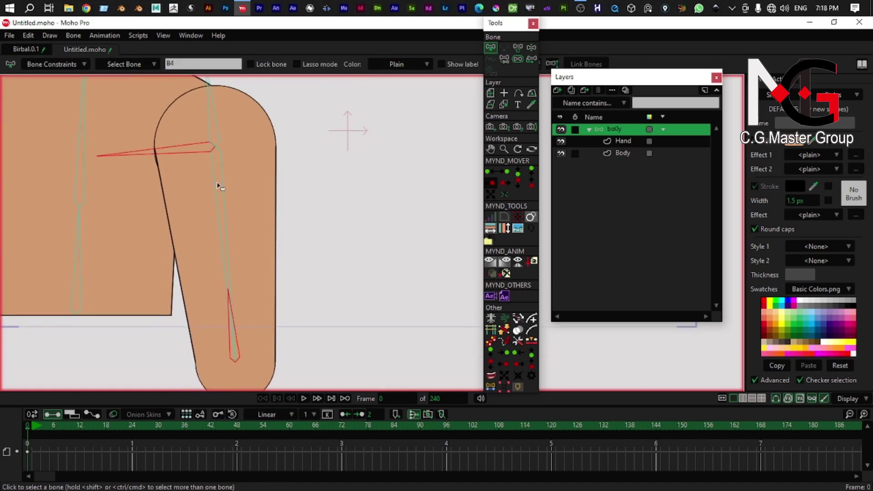
{"action": "left_click", "coordinate": [419, 69]}
{"action": "left_click", "coordinate": [424, 120]}
Step: Bind the small circle's points on the Hand layer to the short green bone inside it
{"action": "left_click", "coordinate": [619, 141]}
{"action": "scroll", "coordinate": [210, 291], "scroll_direction": "down", "scroll_amount": 4}
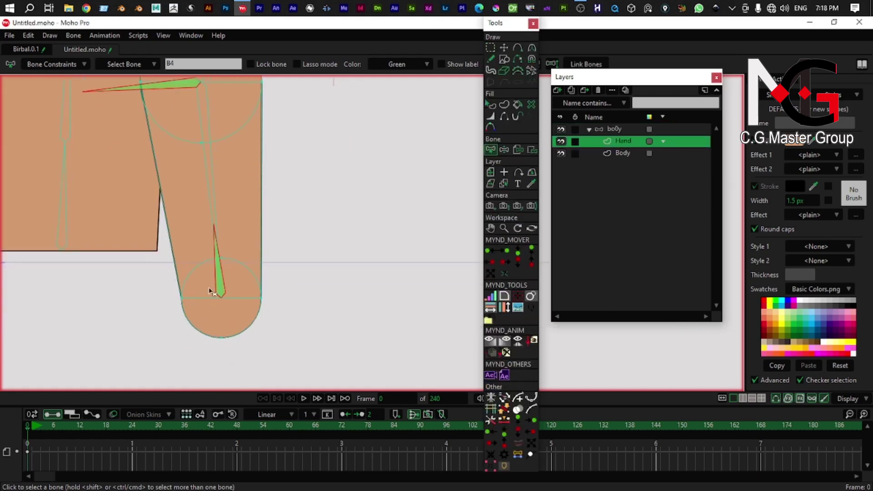
{"action": "left_click", "coordinate": [213, 289]}
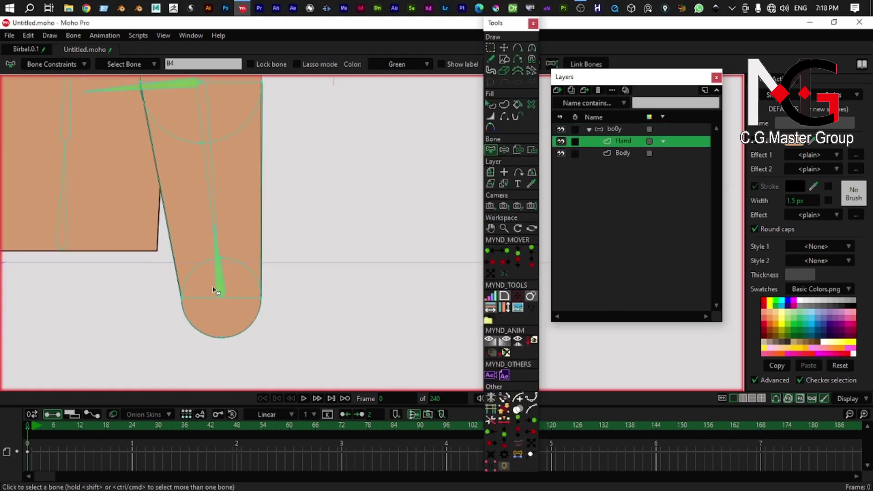
{"action": "left_click", "coordinate": [222, 286]}
{"action": "key", "text": "t"}
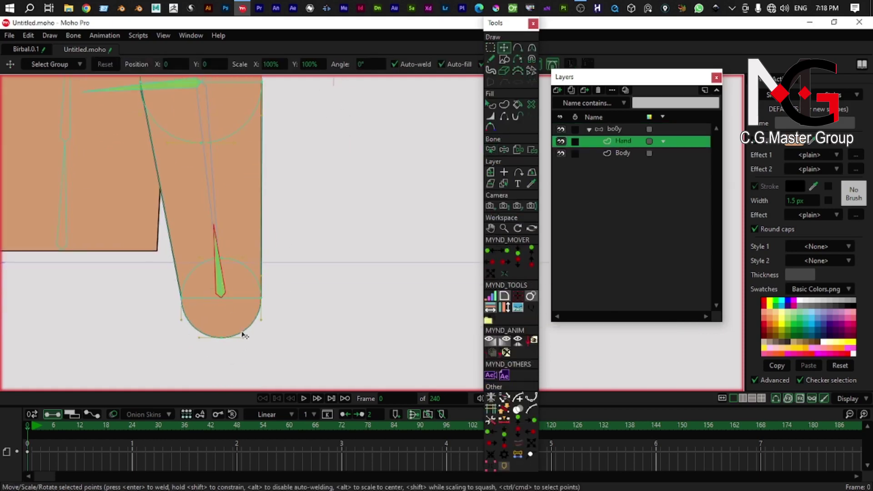
{"action": "left_click", "coordinate": [239, 319]}
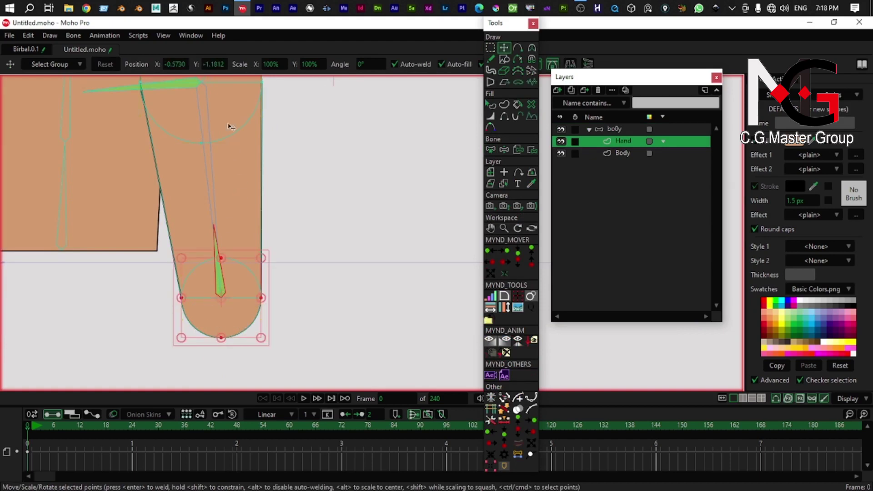
{"action": "left_click", "coordinate": [528, 150]}
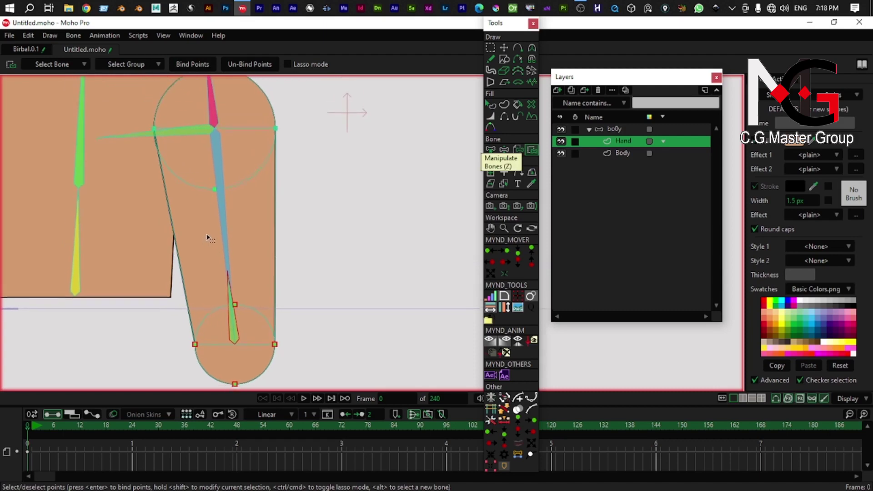
Step: Test the small circle's binding by manipulating the short green bone
{"action": "key", "text": "z"}
{"action": "scroll", "coordinate": [234, 223], "scroll_direction": "down", "scroll_amount": 1}
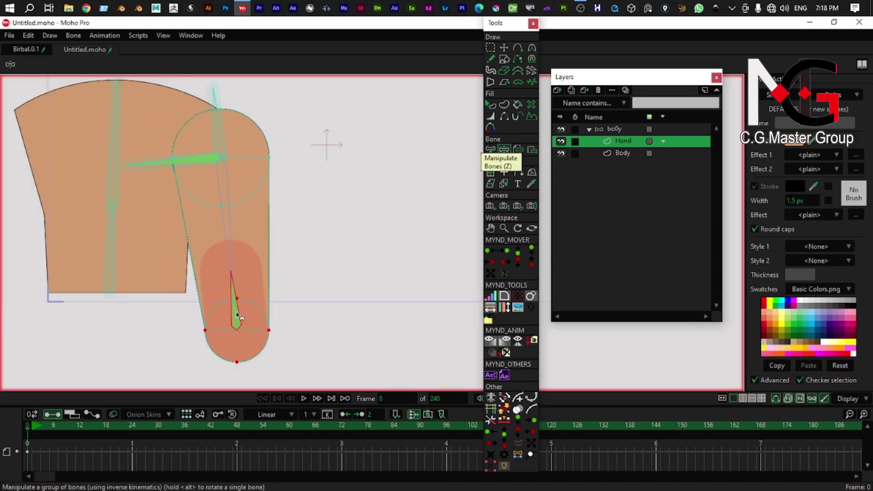
{"action": "left_click_drag", "start_coordinate": [245, 323], "coordinate": [228, 321]}
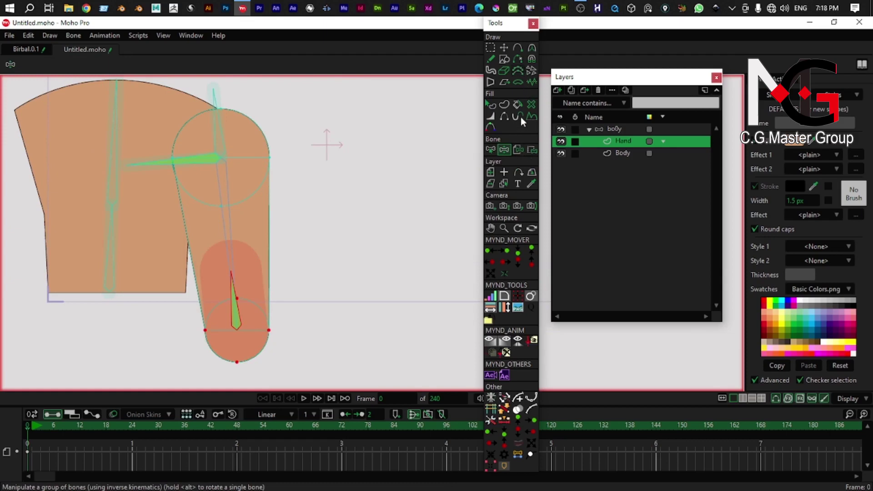
Step: Set the strength of the short bone in the small circle to 0.20 and test the arm by manipulating the arm bone
{"action": "left_click", "coordinate": [614, 129]}
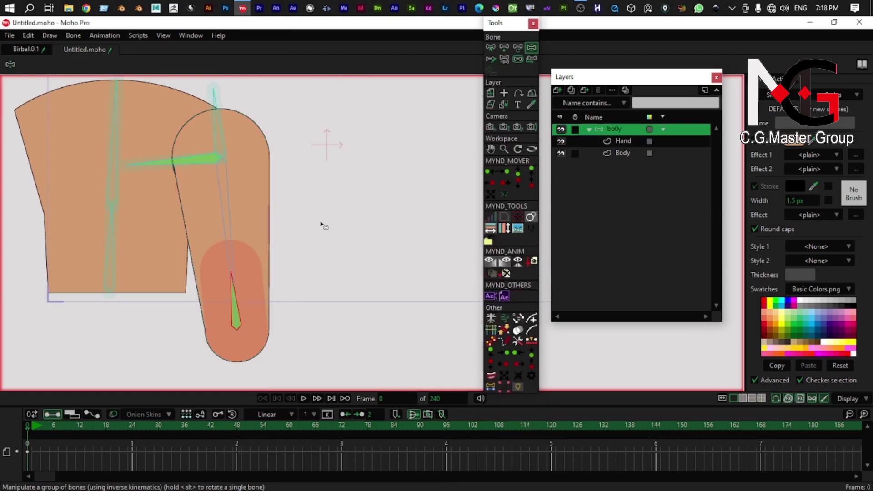
{"action": "left_click", "coordinate": [518, 59]}
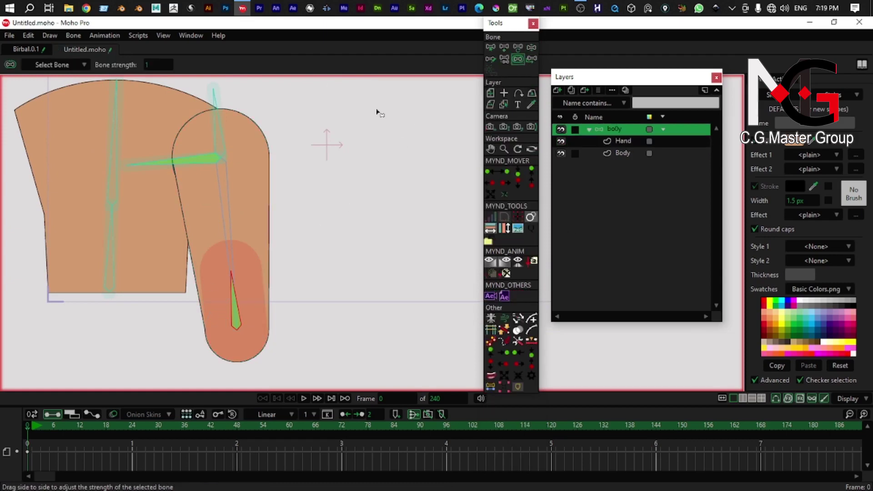
{"action": "type", "text": "0.02"}
{"action": "key", "text": "Return"}
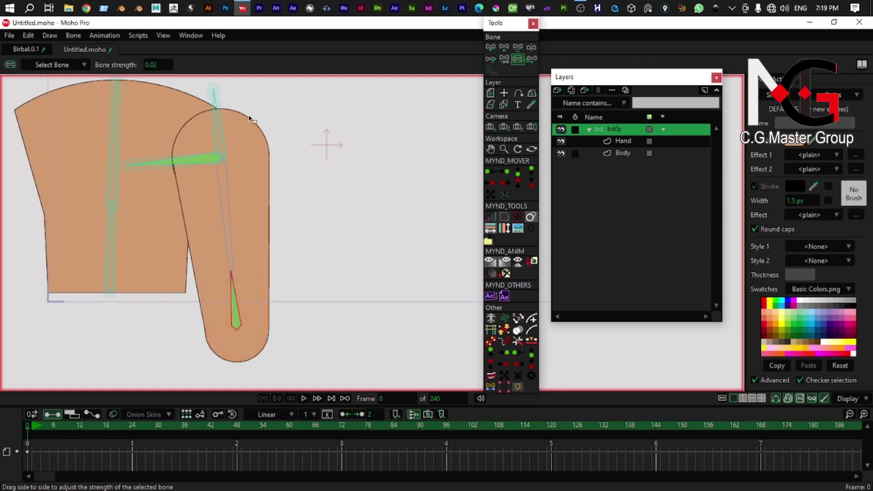
{"action": "left_click", "coordinate": [159, 67]}
{"action": "type", "text": "0.03"}
{"action": "key", "text": "Return"}
{"action": "right_click", "coordinate": [239, 199]}
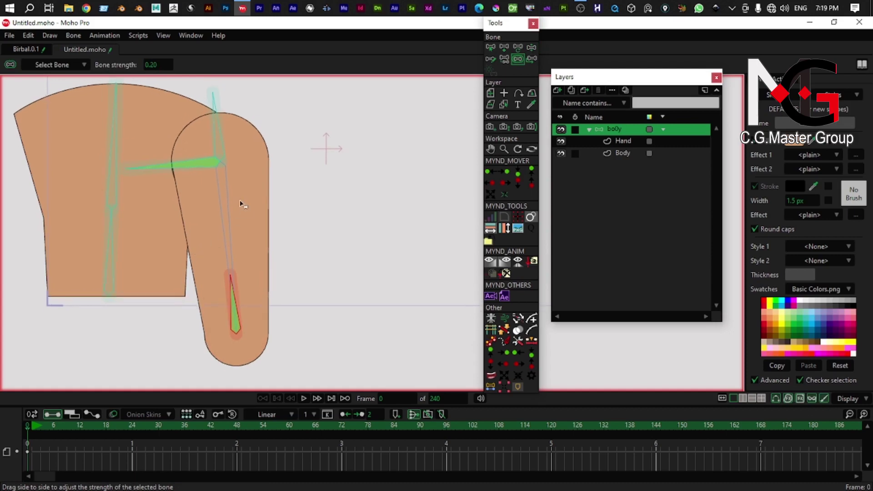
{"action": "right_click", "coordinate": [230, 211]}
{"action": "key", "text": "z"}
{"action": "left_click_drag", "start_coordinate": [222, 241], "coordinate": [258, 218]}
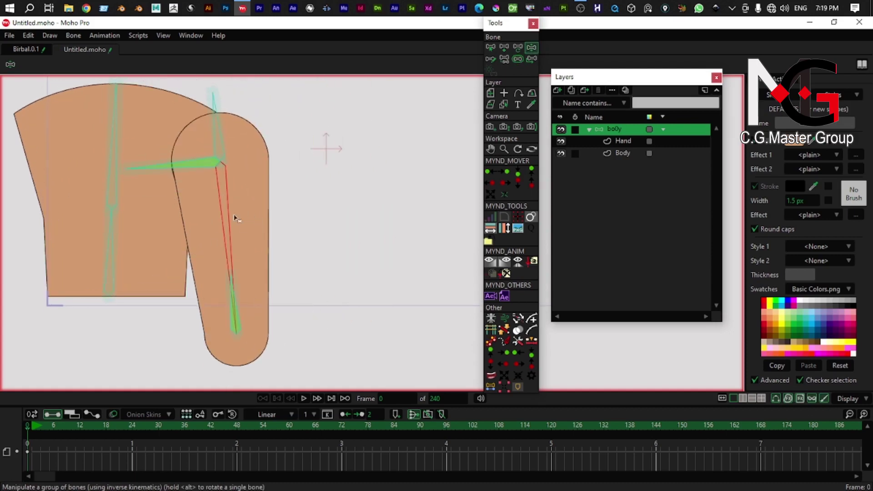
Step: Select the arm segment's points on the Hand layer and examine their bone binding with the Bind Points tool
{"action": "right_click", "coordinate": [238, 224], "text": "alt"}
{"action": "key", "text": "t"}
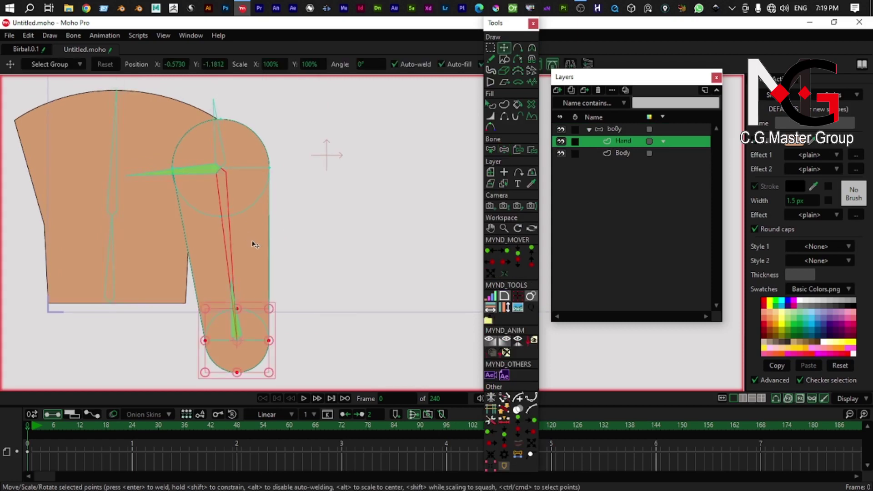
{"action": "left_click", "coordinate": [242, 261], "text": "ctrl"}
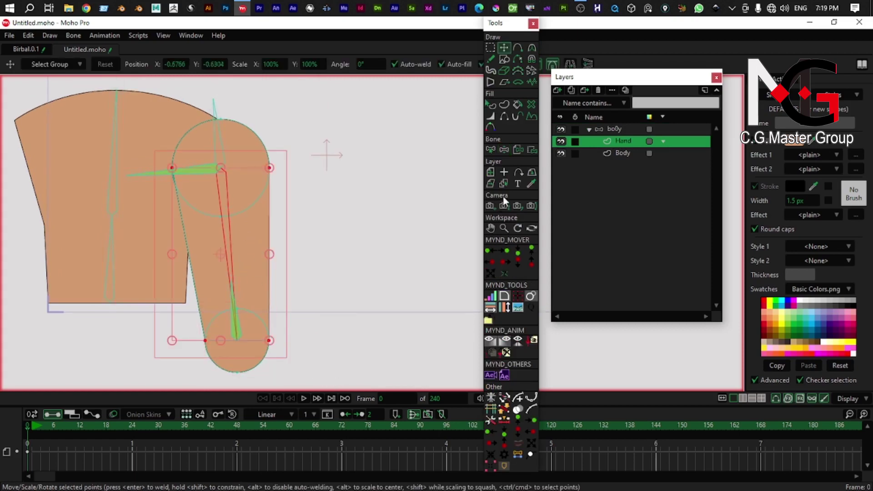
{"action": "left_click", "coordinate": [530, 149]}
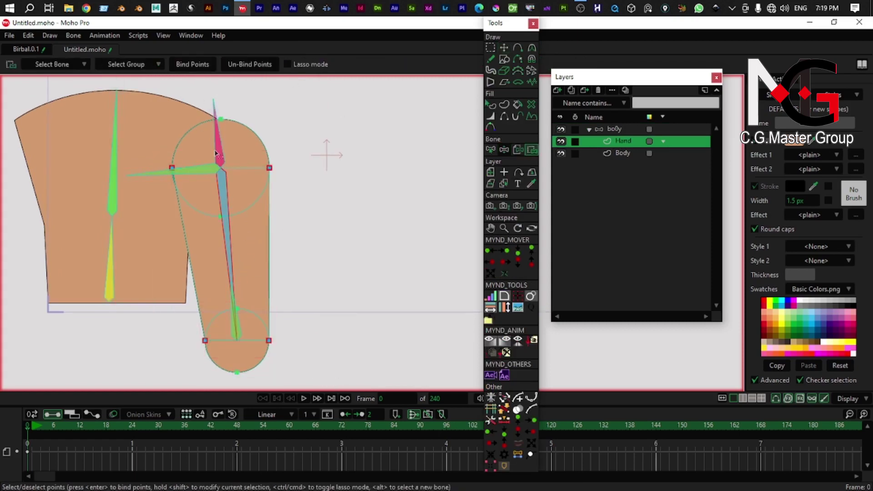
Step: Test the arm's deformation by manipulating the arm bone, undoing the test poses and returning to the bo0y layer
{"action": "key", "text": "z"}
{"action": "left_click_drag", "start_coordinate": [238, 210], "coordinate": [244, 242]}
{"action": "left_click_drag", "start_coordinate": [240, 313], "coordinate": [236, 270]}
{"action": "mouse_move", "coordinate": [236, 269]}
{"action": "left_mouse_down"}
{"action": "mouse_move", "coordinate": [249, 265]}
{"action": "mouse_move", "coordinate": [245, 278]}
{"action": "left_mouse_up"}
{"action": "left_click_drag", "start_coordinate": [235, 241], "coordinate": [226, 267]}
{"action": "key", "text": "ctrl+z"}
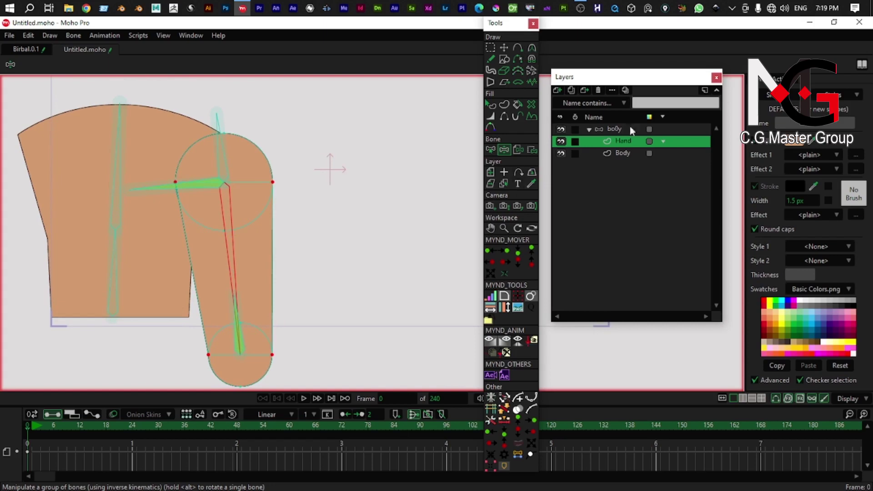
{"action": "left_click", "coordinate": [630, 129]}
{"action": "mouse_move", "coordinate": [232, 287]}
{"action": "left_mouse_down"}
{"action": "mouse_move", "coordinate": [245, 272]}
{"action": "mouse_move", "coordinate": [238, 293]}
{"action": "left_mouse_up"}
{"action": "key", "text": "ctrl+z"}
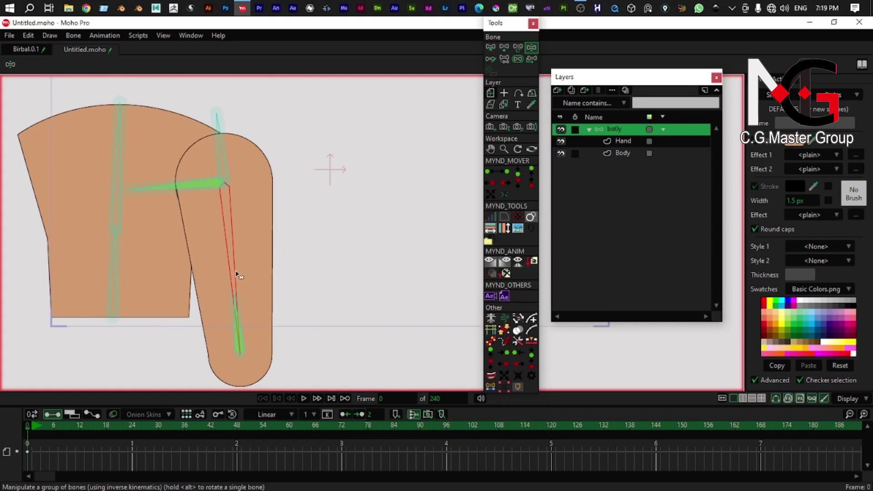
Step: Review the bone parenting around the shoulder and detach the green shoulder bone from its parent, the arm bone
{"action": "key", "text": "b"}
{"action": "left_click_drag", "start_coordinate": [233, 268], "coordinate": [233, 316]}
{"action": "key", "text": "p"}
{"action": "scroll", "coordinate": [229, 295], "scroll_direction": "up", "scroll_amount": 3}
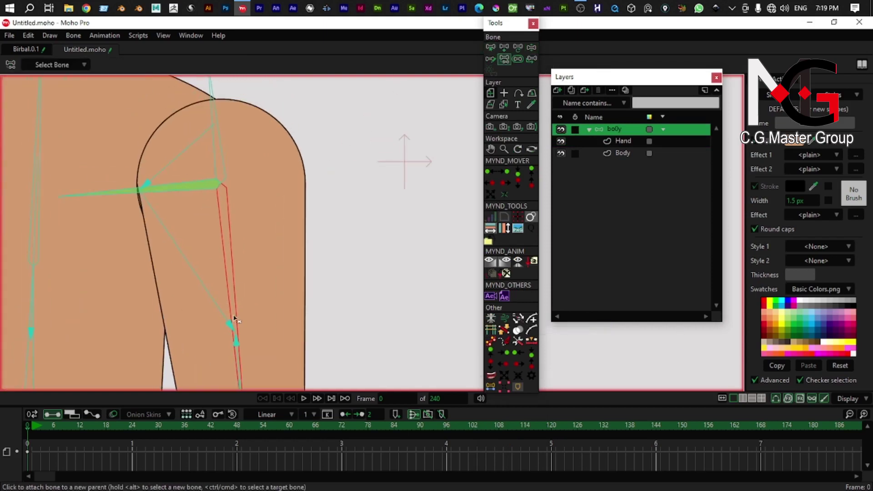
{"action": "key", "text": "b"}
{"action": "left_click", "coordinate": [166, 194]}
{"action": "key", "text": "p"}
{"action": "left_click", "coordinate": [391, 94]}
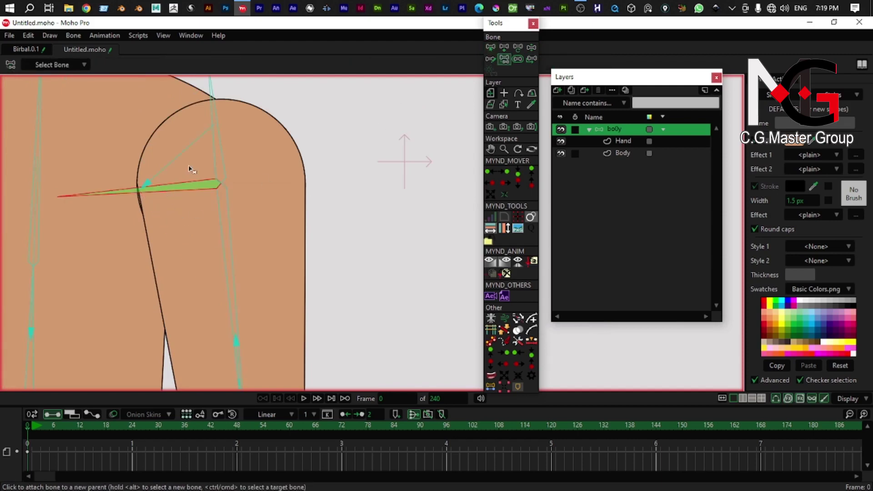
Step: Detach the short upright bone at the shoulder from its parent, the green shoulder bone
{"action": "left_click_drag", "start_coordinate": [221, 150], "coordinate": [222, 177]}
{"action": "key", "text": "b"}
{"action": "left_click", "coordinate": [220, 178]}
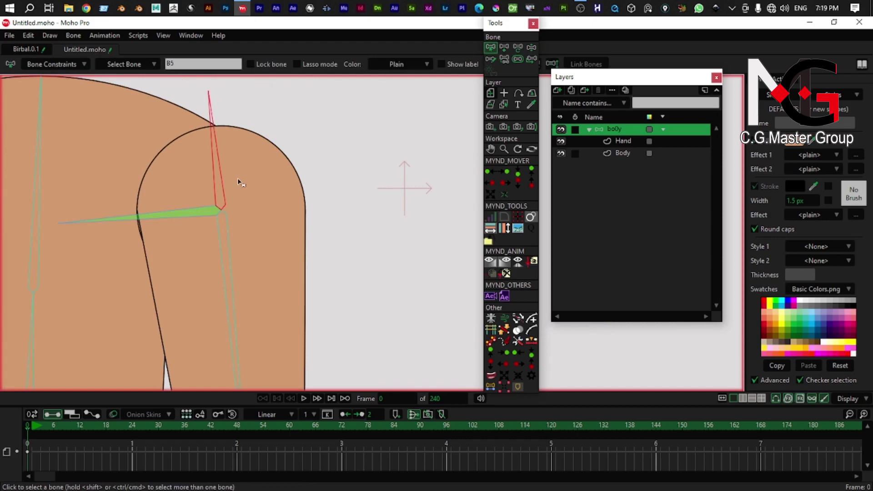
{"action": "key", "text": "p"}
{"action": "left_click_drag", "start_coordinate": [277, 379], "coordinate": [273, 270]}
{"action": "left_click_drag", "start_coordinate": [232, 323], "coordinate": [241, 168]}
{"action": "left_click_drag", "start_coordinate": [254, 243], "coordinate": [253, 291]}
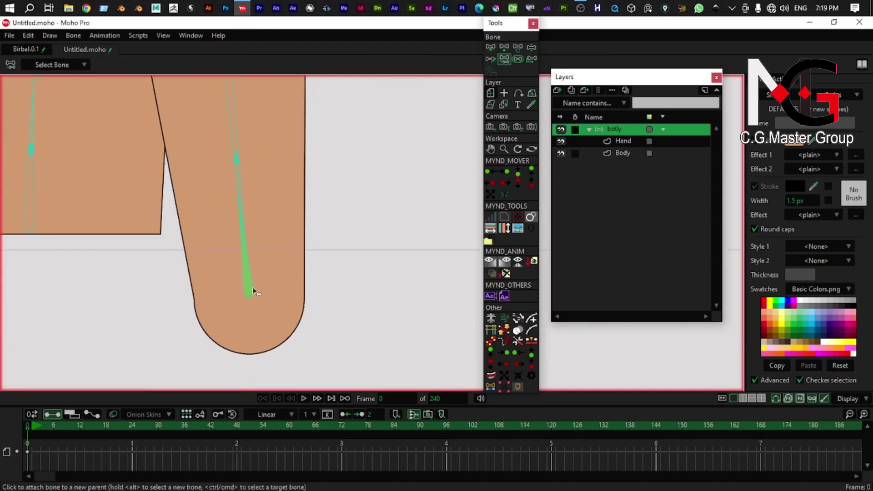
{"action": "scroll", "coordinate": [250, 272], "scroll_direction": "up", "scroll_amount": 8}
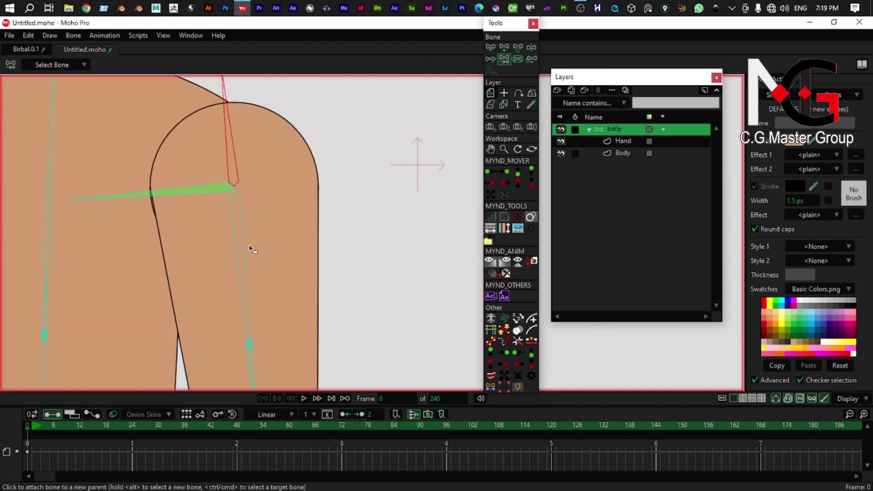
Step: Parent the arm bone to the green sideways shoulder bone
{"action": "key", "text": "b"}
{"action": "left_click", "coordinate": [244, 271]}
{"action": "key", "text": "p"}
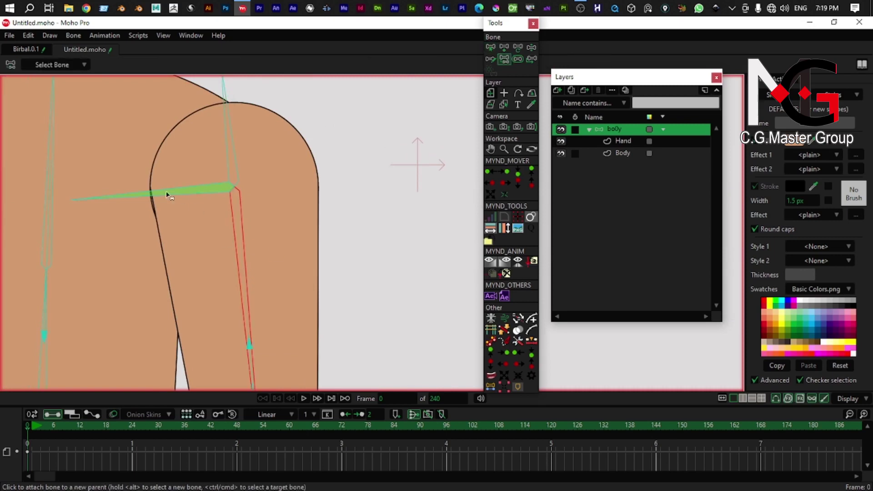
{"action": "left_click_drag", "start_coordinate": [177, 187], "coordinate": [189, 250]}
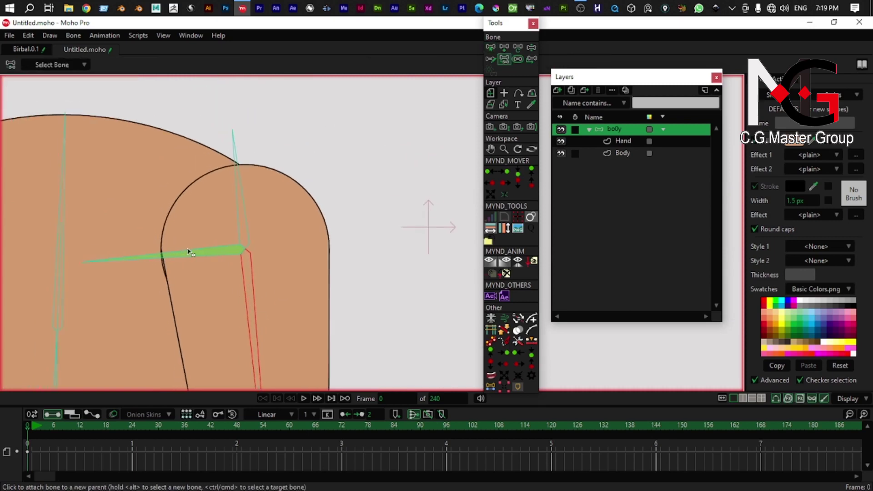
{"action": "left_click", "coordinate": [238, 203]}
{"action": "left_click_drag", "start_coordinate": [239, 200], "coordinate": [241, 106]}
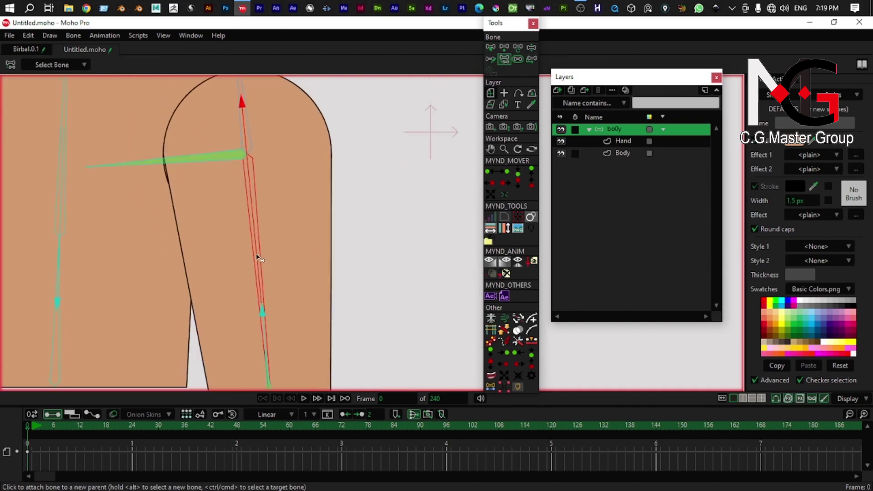
{"action": "left_click", "coordinate": [196, 163]}
{"action": "left_click_drag", "start_coordinate": [221, 177], "coordinate": [217, 244]}
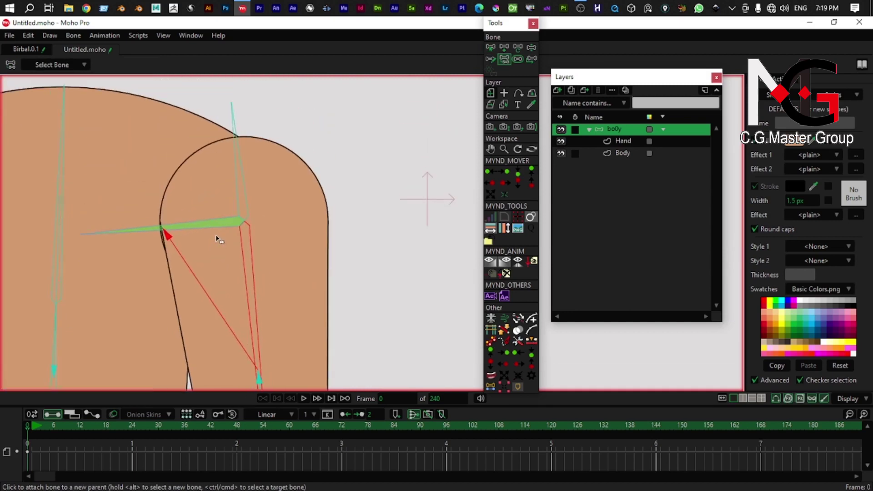
Step: Parent the green sideways shoulder bone to the short upright bone at the shoulder
{"action": "key", "text": "b"}
{"action": "left_click", "coordinate": [205, 222]}
{"action": "key", "text": "p"}
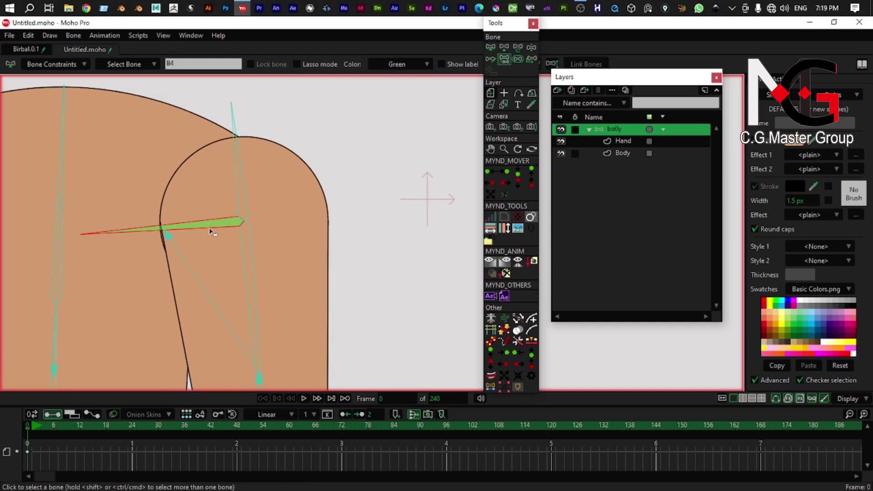
{"action": "left_click", "coordinate": [236, 149]}
{"action": "scroll", "coordinate": [239, 214], "scroll_direction": "down", "scroll_amount": 1}
{"action": "scroll", "coordinate": [238, 214], "scroll_direction": "down", "scroll_amount": 1}
{"action": "left_click_drag", "start_coordinate": [239, 214], "coordinate": [236, 191]}
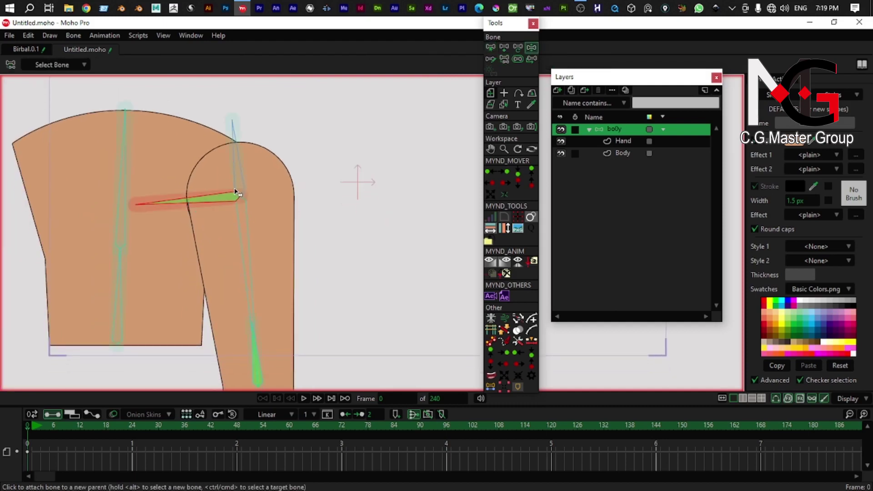
Step: Test the new parenting by manipulating the arm bone
{"action": "scroll", "coordinate": [236, 191], "scroll_direction": "down", "scroll_amount": 4}
{"action": "key", "text": "z"}
{"action": "left_click_drag", "start_coordinate": [237, 228], "coordinate": [267, 258]}
{"action": "scroll", "coordinate": [195, 247], "scroll_direction": "up", "scroll_amount": 6}
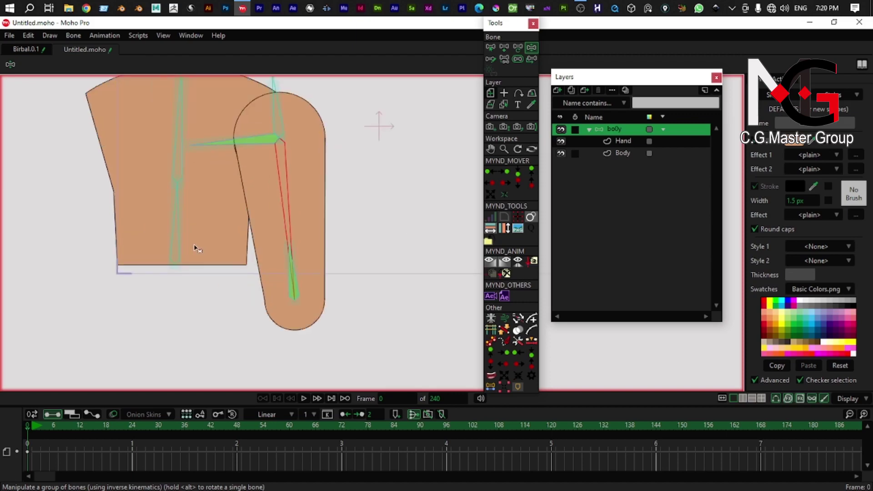
Step: Bind the waist and bottom-edge points of the Body layer to the lower spine bone
{"action": "left_click_drag", "start_coordinate": [200, 237], "coordinate": [188, 266]}
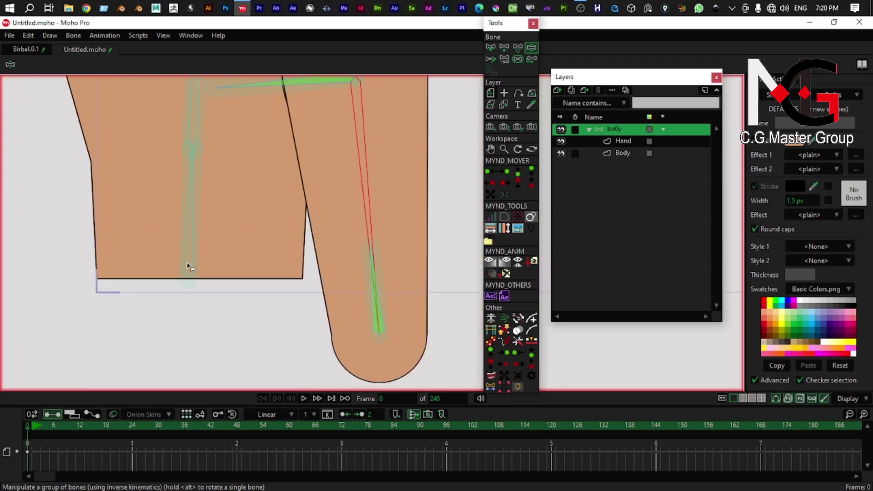
{"action": "left_click", "coordinate": [187, 265]}
{"action": "left_click_drag", "start_coordinate": [246, 252], "coordinate": [255, 291]}
{"action": "right_click", "coordinate": [251, 278], "text": "alt"}
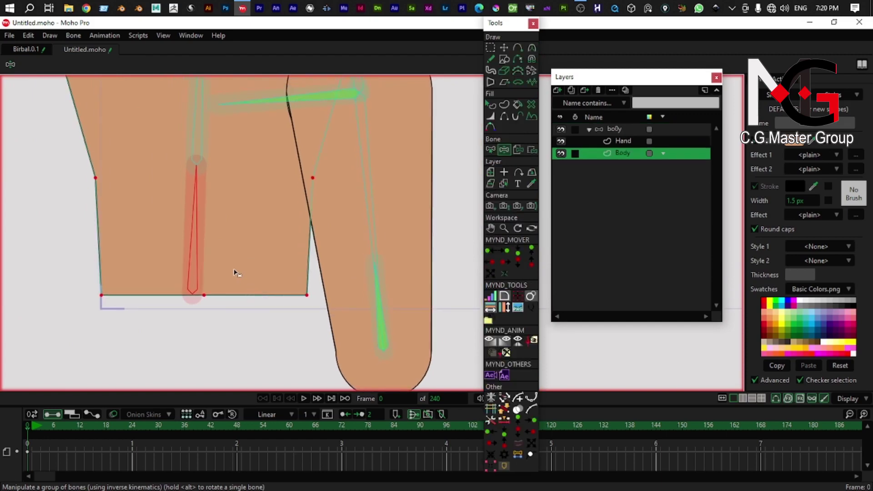
{"action": "key", "text": "g"}
{"action": "left_click_drag", "start_coordinate": [56, 333], "coordinate": [351, 156]}
{"action": "left_click_drag", "start_coordinate": [320, 182], "coordinate": [330, 221]}
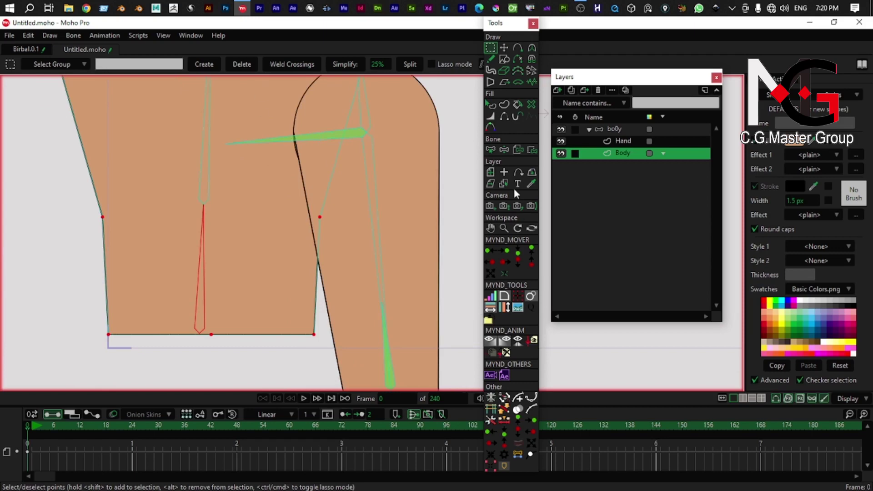
{"action": "left_click", "coordinate": [530, 152]}
{"action": "left_click", "coordinate": [205, 67]}
Step: Bind the three points along the Body's top edge to the upper spine bone
{"action": "left_click_drag", "start_coordinate": [204, 125], "coordinate": [245, 213]}
{"action": "key", "text": "b"}
{"action": "left_click", "coordinate": [255, 178]}
{"action": "key", "text": "g"}
{"action": "scroll", "coordinate": [160, 155], "scroll_direction": "down", "scroll_amount": 3}
{"action": "left_click_drag", "start_coordinate": [160, 155], "coordinate": [153, 196]}
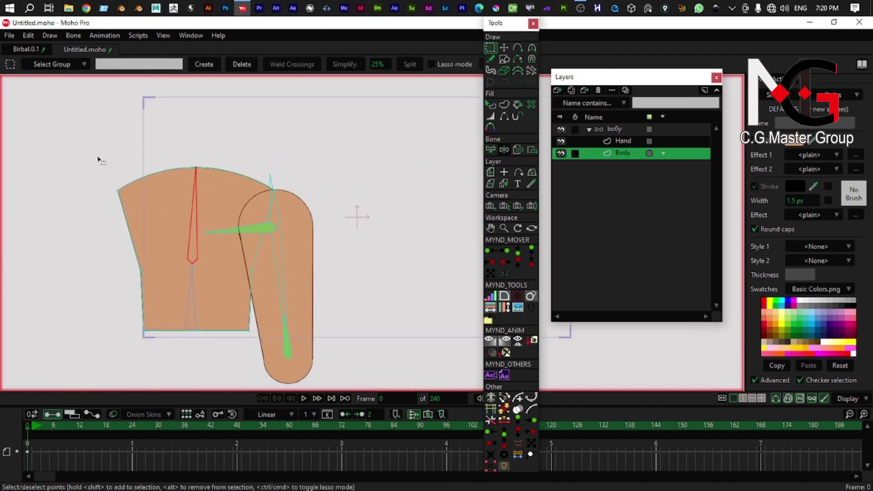
{"action": "left_click_drag", "start_coordinate": [92, 148], "coordinate": [362, 226]}
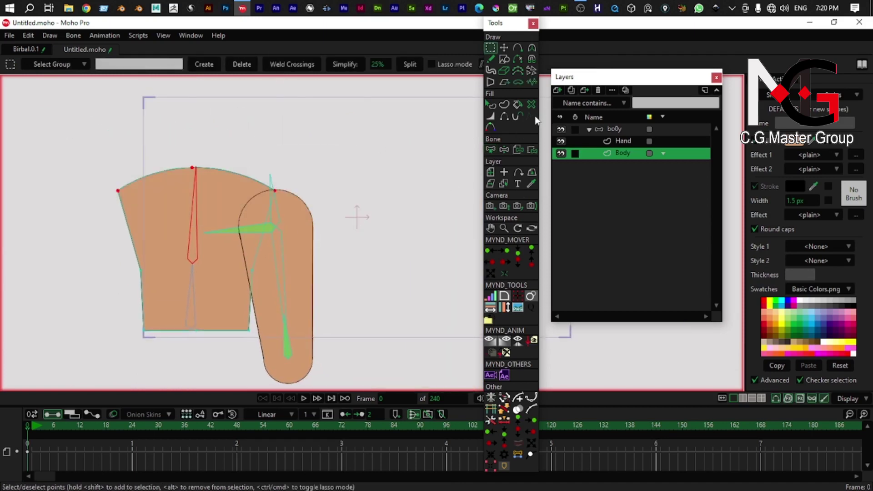
{"action": "left_click", "coordinate": [532, 151]}
{"action": "left_click", "coordinate": [210, 69]}
Step: Test how the shoulder deforms by swinging the arm bone outward and back to its original pose
{"action": "left_click_drag", "start_coordinate": [278, 222], "coordinate": [302, 213]}
{"action": "key", "text": "z"}
{"action": "scroll", "coordinate": [300, 211], "scroll_direction": "up", "scroll_amount": 5}
{"action": "left_click_drag", "start_coordinate": [273, 134], "coordinate": [255, 195]}
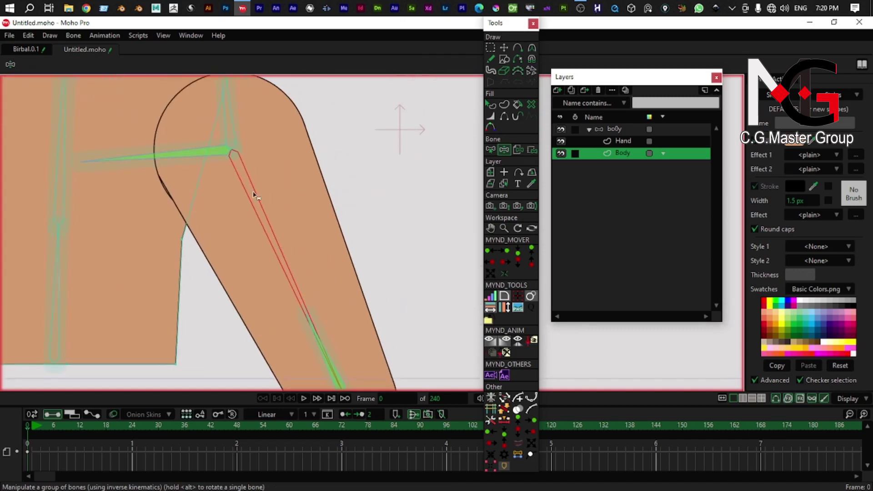
{"action": "scroll", "coordinate": [255, 193], "scroll_direction": "up", "scroll_amount": 1}
{"action": "left_click_drag", "start_coordinate": [246, 162], "coordinate": [272, 241]}
{"action": "scroll", "coordinate": [283, 281], "scroll_direction": "down", "scroll_amount": 5}
{"action": "scroll", "coordinate": [276, 275], "scroll_direction": "up", "scroll_amount": 6}
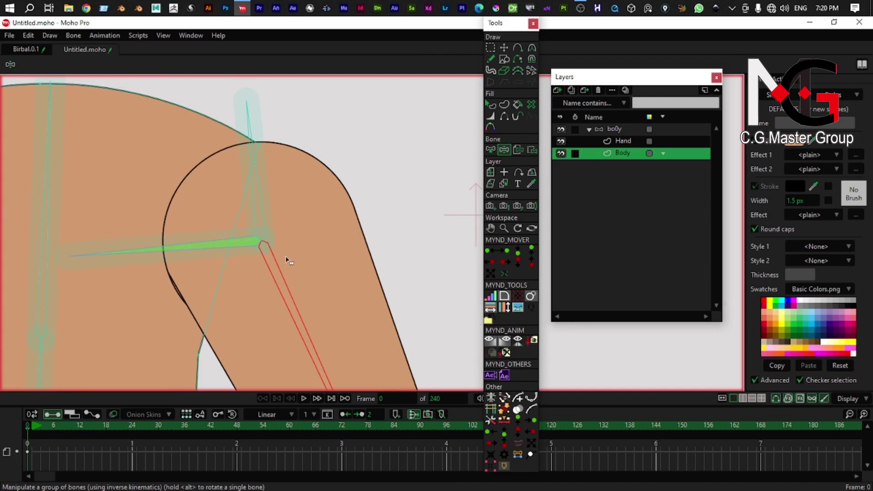
{"action": "mouse_move", "coordinate": [278, 287]}
{"action": "left_mouse_down"}
{"action": "mouse_move", "coordinate": [323, 315]}
{"action": "mouse_move", "coordinate": [276, 362]}
{"action": "mouse_move", "coordinate": [290, 271]}
{"action": "mouse_move", "coordinate": [267, 295]}
{"action": "left_mouse_up"}
{"action": "left_click_drag", "start_coordinate": [289, 227], "coordinate": [307, 127]}
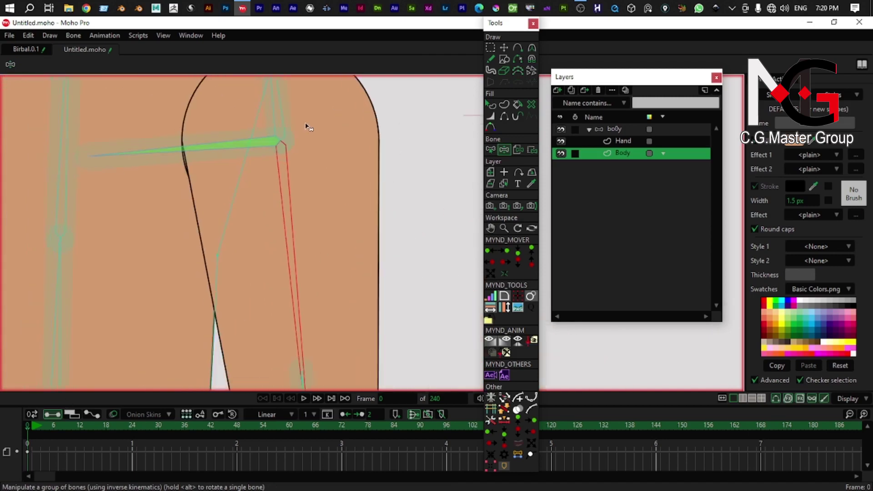
Step: Try placing the Hand layer beneath the Body layer, check the shoulder overlap, and undo the layer move
{"action": "left_click", "coordinate": [621, 139]}
{"action": "scroll", "coordinate": [281, 185], "scroll_direction": "down", "scroll_amount": 3}
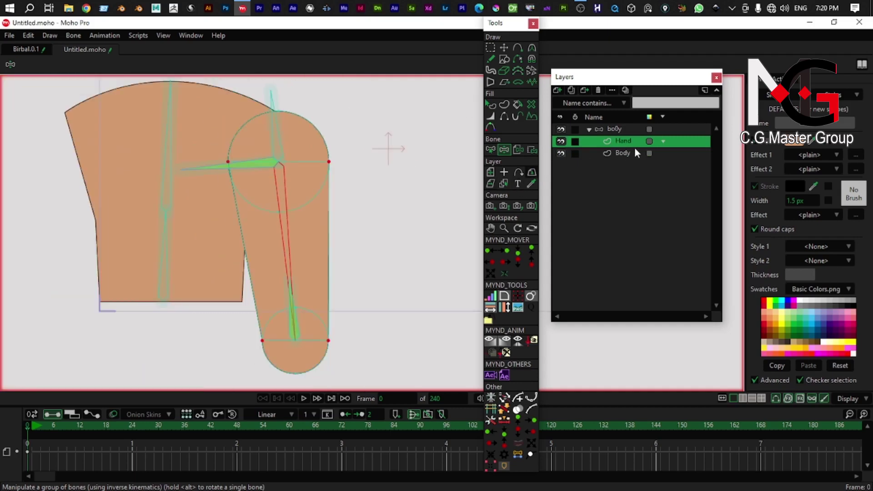
{"action": "left_click_drag", "start_coordinate": [621, 145], "coordinate": [622, 171]}
{"action": "scroll", "coordinate": [258, 201], "scroll_direction": "up", "scroll_amount": 3}
{"action": "left_click_drag", "start_coordinate": [258, 162], "coordinate": [227, 240]}
{"action": "scroll", "coordinate": [258, 246], "scroll_direction": "up", "scroll_amount": 2}
{"action": "left_click", "coordinate": [621, 132]}
{"action": "scroll", "coordinate": [270, 128], "scroll_direction": "down", "scroll_amount": 3}
{"action": "scroll", "coordinate": [226, 234], "scroll_direction": "up", "scroll_amount": 2}
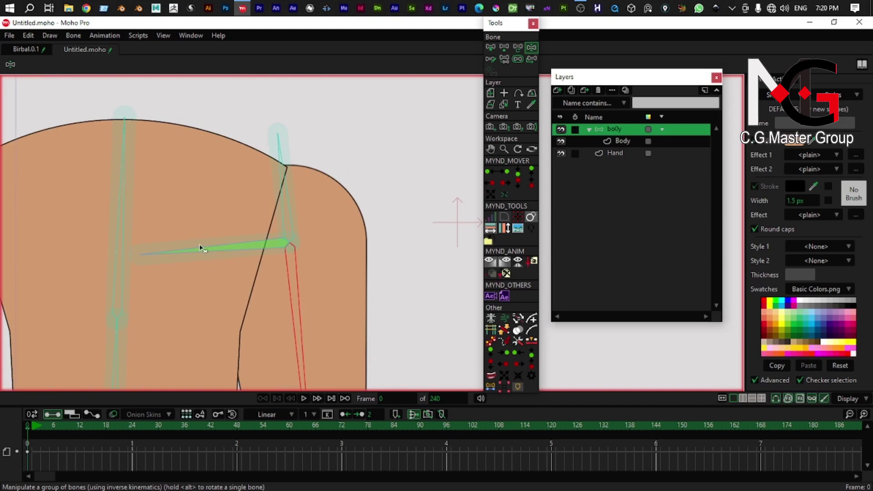
{"action": "key", "text": "ctrl+z"}
Step: Temporarily hide the Hand layer to examine the Body's shoulder edge, and make the Body layer active
{"action": "left_click_drag", "start_coordinate": [284, 207], "coordinate": [335, 152]}
{"action": "left_click", "coordinate": [561, 142]}
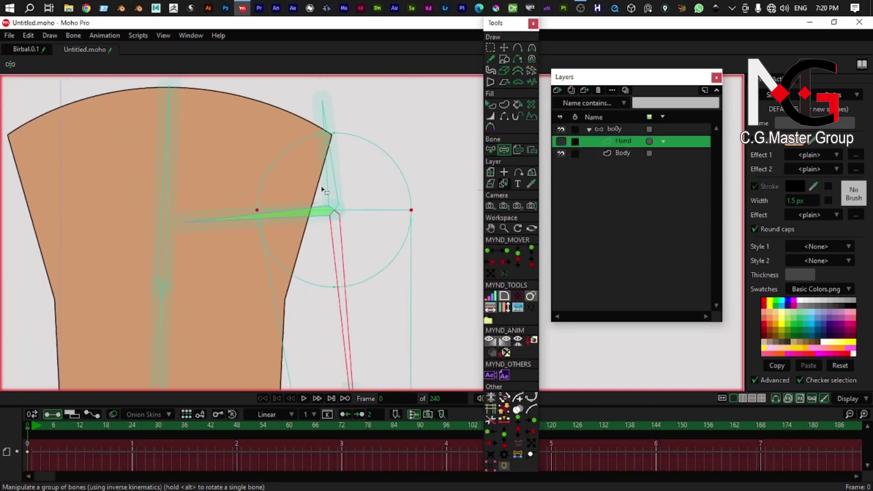
{"action": "left_click", "coordinate": [621, 154]}
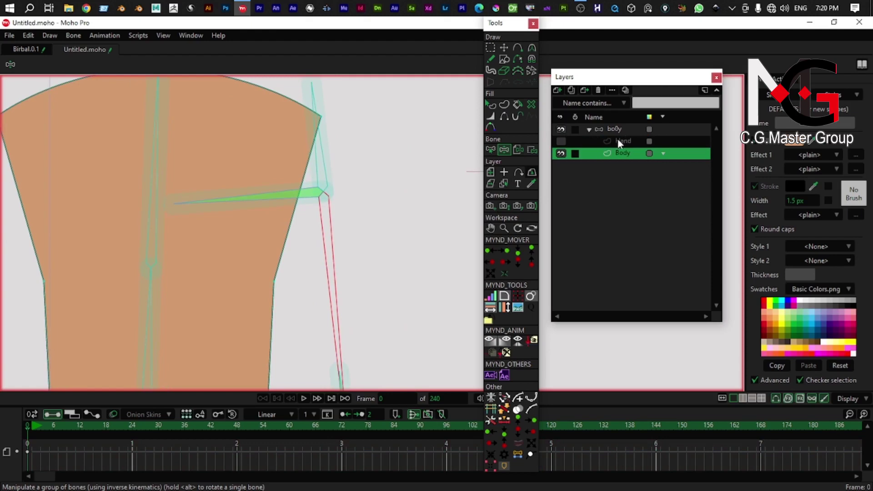
{"action": "left_click", "coordinate": [560, 142]}
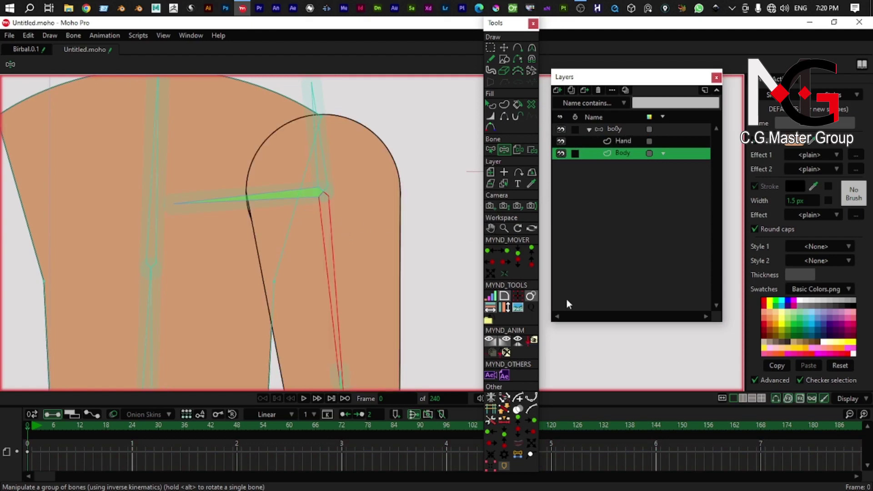
Step: Turn off the display of fills so the shoulder shows only its outlines and bones
{"action": "left_click", "coordinate": [846, 398]}
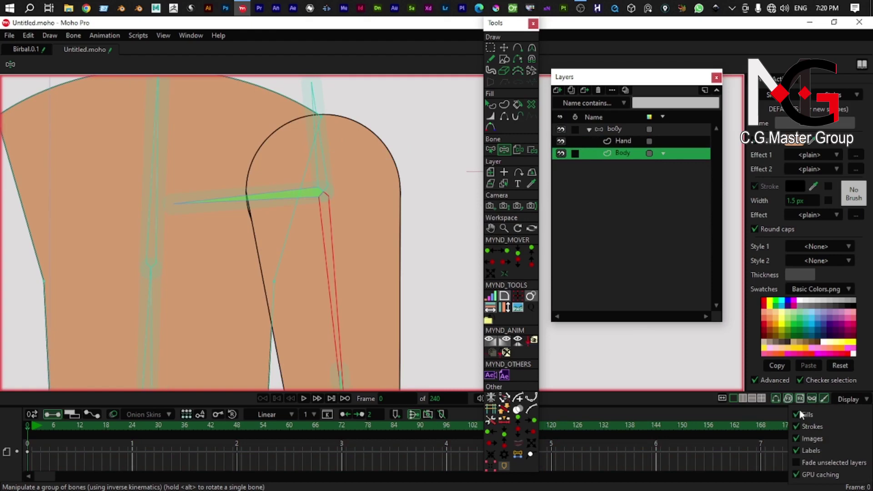
{"action": "left_click", "coordinate": [798, 411]}
{"action": "left_click_drag", "start_coordinate": [280, 158], "coordinate": [212, 174]}
{"action": "scroll", "coordinate": [242, 195], "scroll_direction": "up", "scroll_amount": 5}
{"action": "left_click_drag", "start_coordinate": [240, 199], "coordinate": [243, 173]}
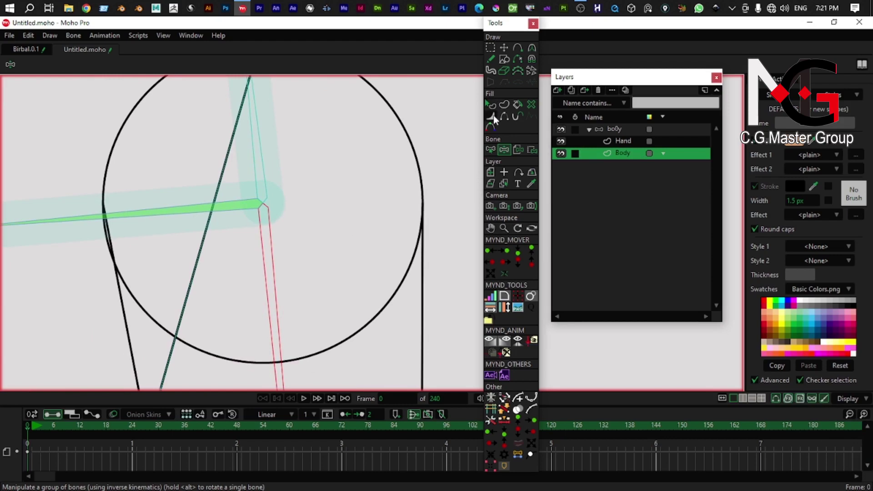
Step: Draw an ellipse on the Body layer, centred on the shoulder joint and matching the size of the Hand's upper circle
{"action": "left_click", "coordinate": [504, 60]}
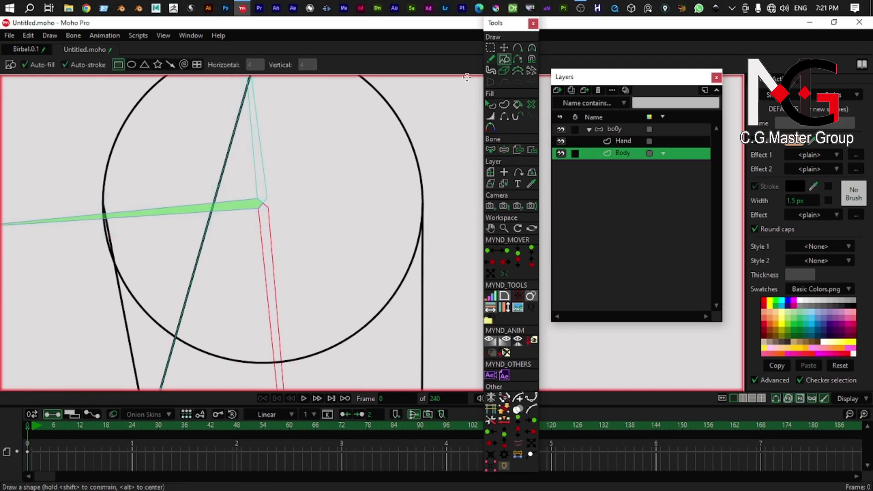
{"action": "left_click", "coordinate": [132, 65]}
{"action": "scroll", "coordinate": [255, 201], "scroll_direction": "up", "scroll_amount": 5}
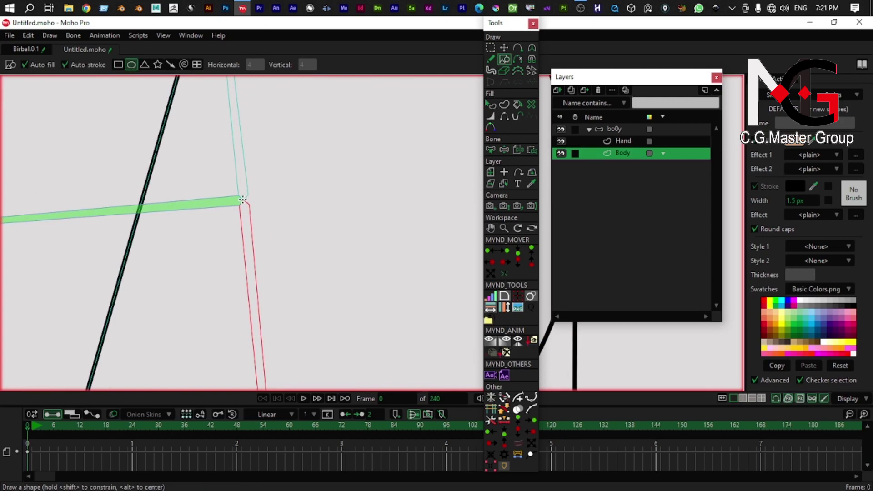
{"action": "mouse_move", "coordinate": [242, 199]}
{"action": "left_mouse_down"}
{"action": "mouse_move", "coordinate": [339, 277]}
{"action": "mouse_move", "coordinate": [529, 385]}
{"action": "mouse_move", "coordinate": [576, 397]}
{"action": "left_mouse_up"}
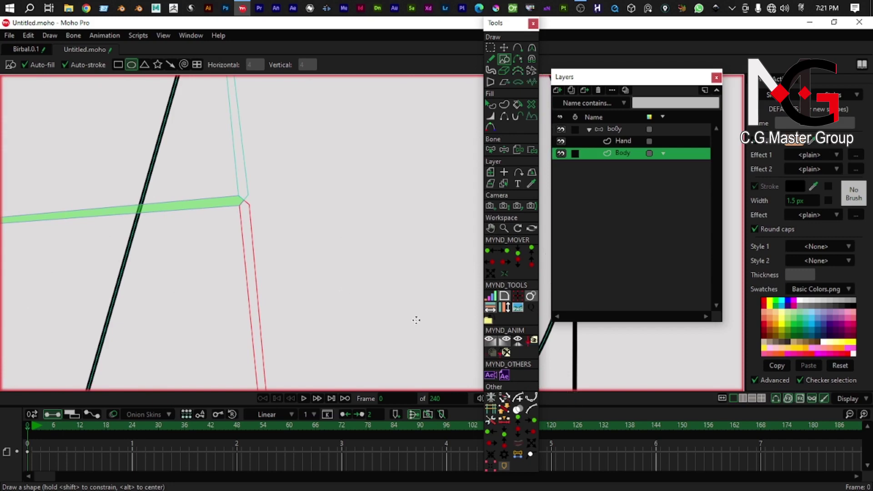
{"action": "scroll", "coordinate": [301, 276], "scroll_direction": "down", "scroll_amount": 7}
{"action": "scroll", "coordinate": [190, 200], "scroll_direction": "up", "scroll_amount": 9}
{"action": "scroll", "coordinate": [196, 246], "scroll_direction": "down", "scroll_amount": 5}
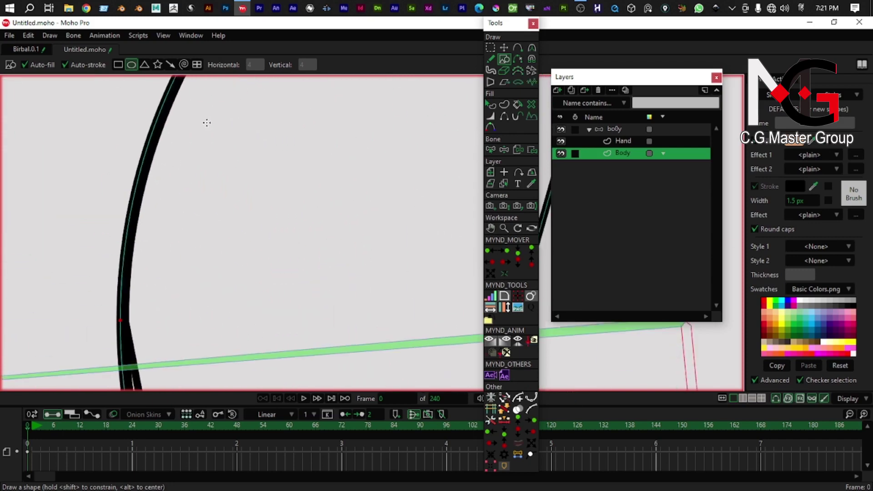
Step: Make the Hand layer active and hide the Body layer so that only the arm outline remains around the shoulder
{"action": "left_click", "coordinate": [630, 143]}
{"action": "left_click_drag", "start_coordinate": [231, 192], "coordinate": [229, 243]}
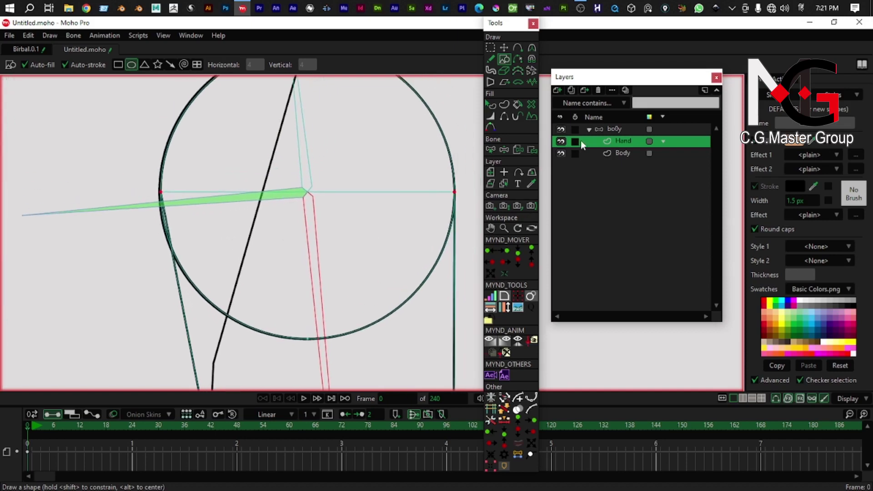
{"action": "left_click", "coordinate": [563, 140]}
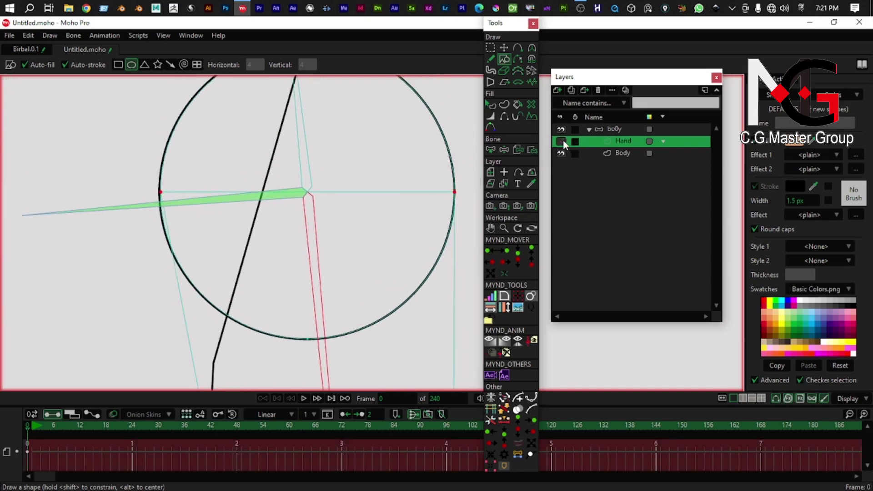
{"action": "left_click", "coordinate": [562, 141]}
{"action": "left_click", "coordinate": [562, 141]}
{"action": "left_click", "coordinate": [563, 141]}
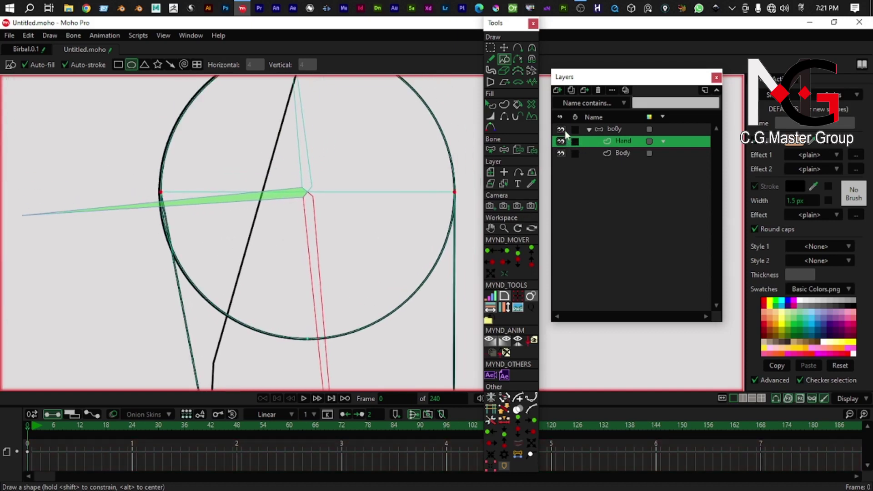
{"action": "left_click", "coordinate": [564, 129]}
{"action": "scroll", "coordinate": [281, 186], "scroll_direction": "down", "scroll_amount": 4}
{"action": "mouse_move", "coordinate": [286, 218]}
{"action": "left_mouse_down"}
{"action": "mouse_move", "coordinate": [294, 282]}
{"action": "mouse_move", "coordinate": [292, 218]}
{"action": "left_mouse_up"}
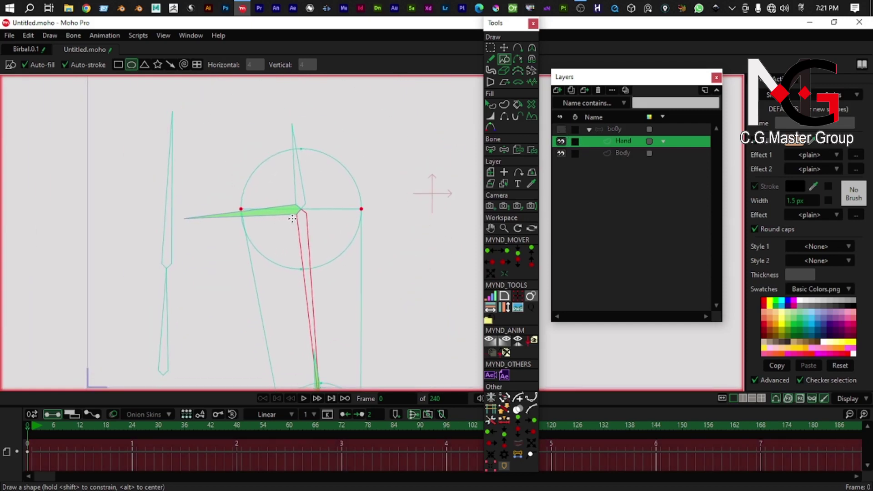
{"action": "left_click", "coordinate": [560, 129]}
{"action": "left_click", "coordinate": [560, 155]}
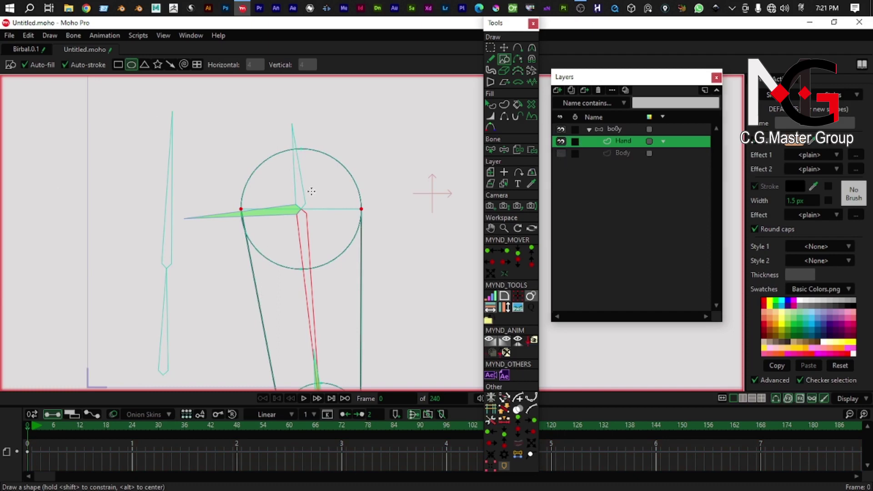
{"action": "scroll", "coordinate": [255, 196], "scroll_direction": "up", "scroll_amount": 3}
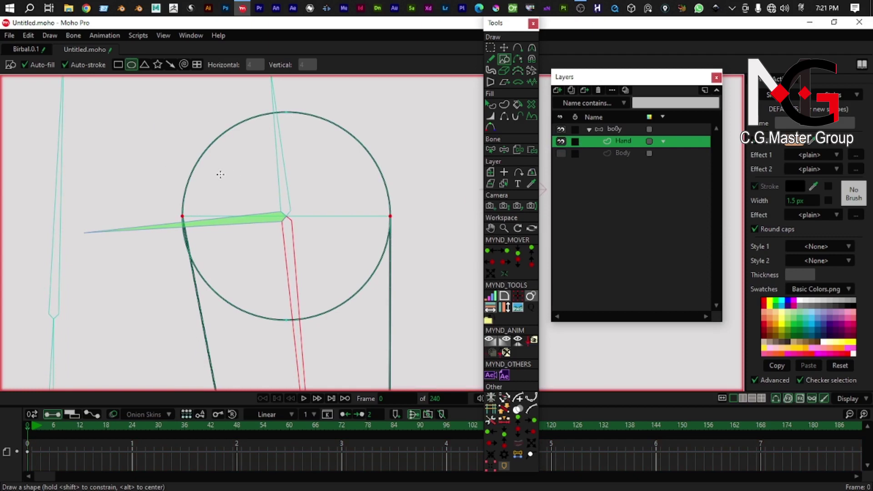
{"action": "scroll", "coordinate": [195, 231], "scroll_direction": "up", "scroll_amount": 2}
{"action": "scroll", "coordinate": [193, 194], "scroll_direction": "down", "scroll_amount": 2}
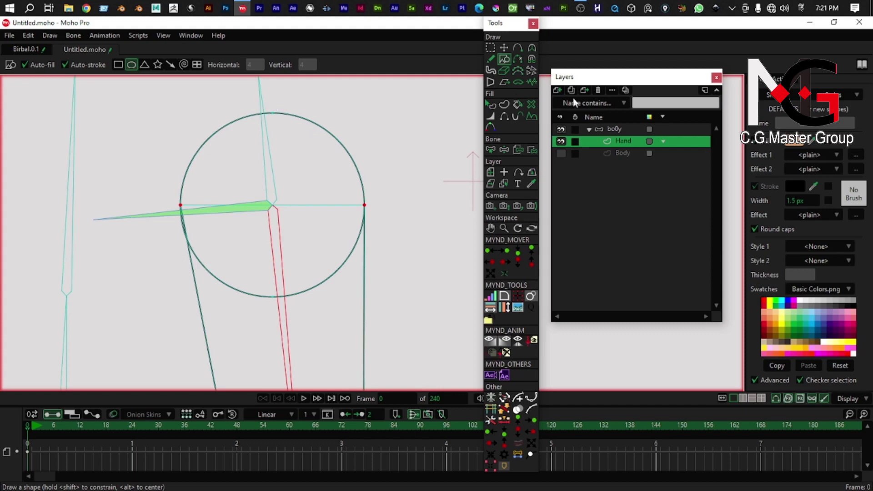
Step: Add a point on the upper inner arc of the Hand's shoulder circle, midway between its top and torso-side points
{"action": "left_click", "coordinate": [504, 47]}
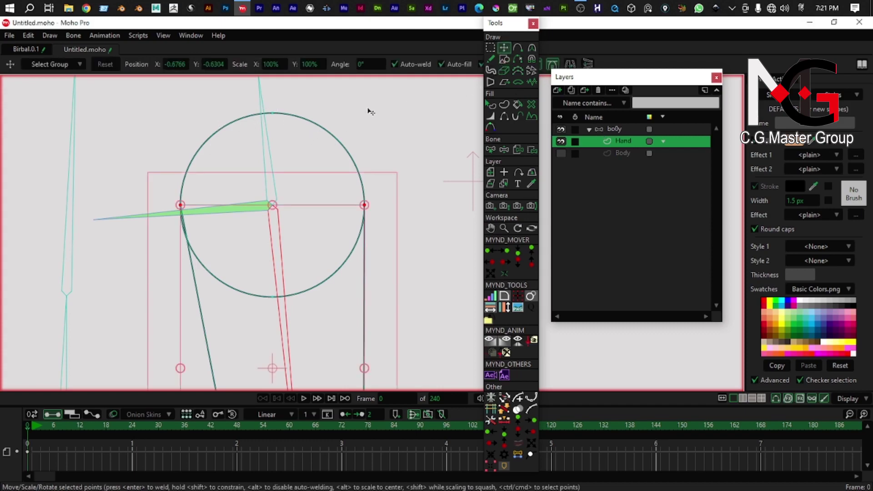
{"action": "left_click", "coordinate": [320, 127]}
{"action": "scroll", "coordinate": [196, 193], "scroll_direction": "up", "scroll_amount": 2}
{"action": "left_click_drag", "start_coordinate": [196, 193], "coordinate": [191, 207]}
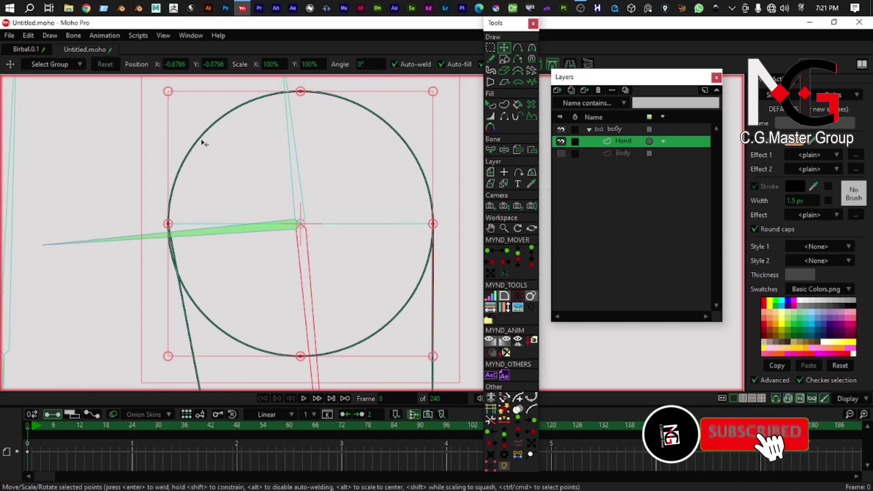
{"action": "scroll", "coordinate": [202, 144], "scroll_direction": "up", "scroll_amount": 3}
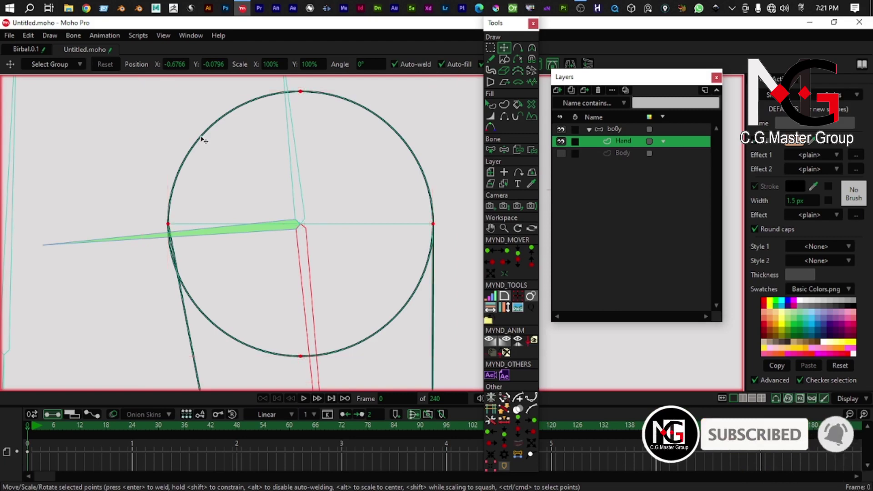
{"action": "left_click_drag", "start_coordinate": [198, 141], "coordinate": [198, 147]}
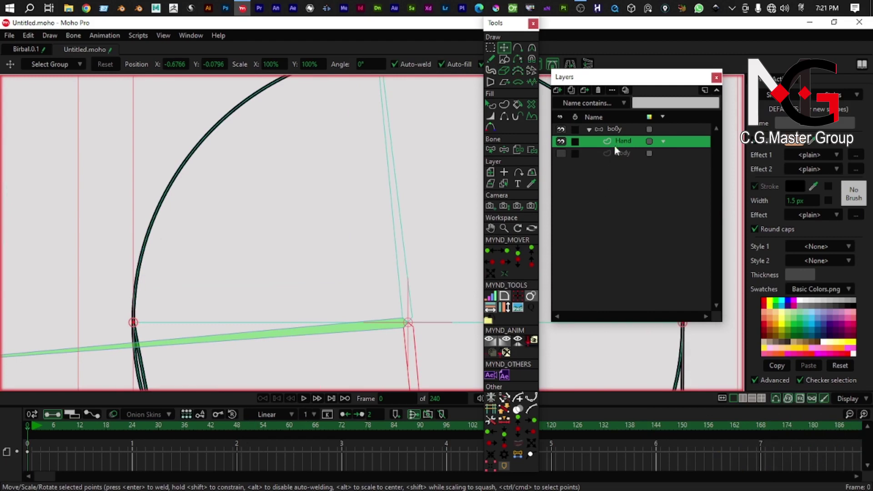
{"action": "left_click_drag", "start_coordinate": [299, 170], "coordinate": [357, 135]}
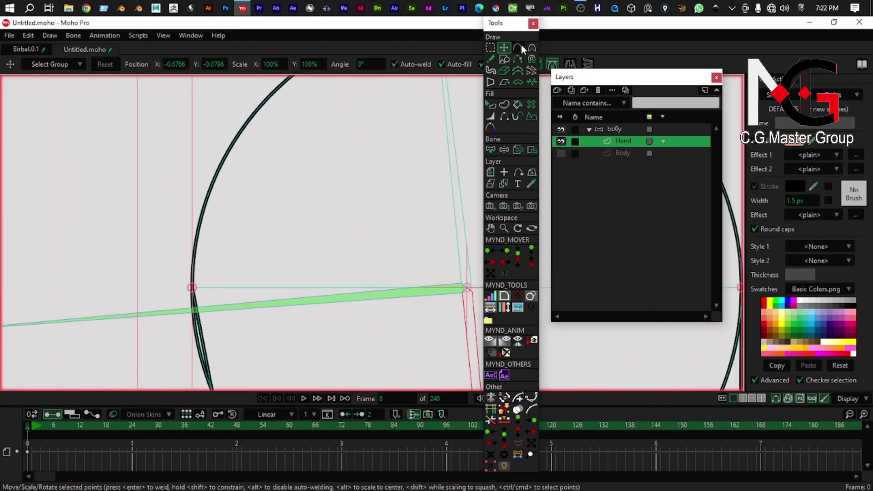
{"action": "left_click", "coordinate": [521, 48]}
{"action": "left_click_drag", "start_coordinate": [266, 270], "coordinate": [252, 313]}
{"action": "scroll", "coordinate": [252, 268], "scroll_direction": "down", "scroll_amount": 2}
{"action": "left_click_drag", "start_coordinate": [255, 244], "coordinate": [201, 206]}
{"action": "left_click", "coordinate": [210, 184]}
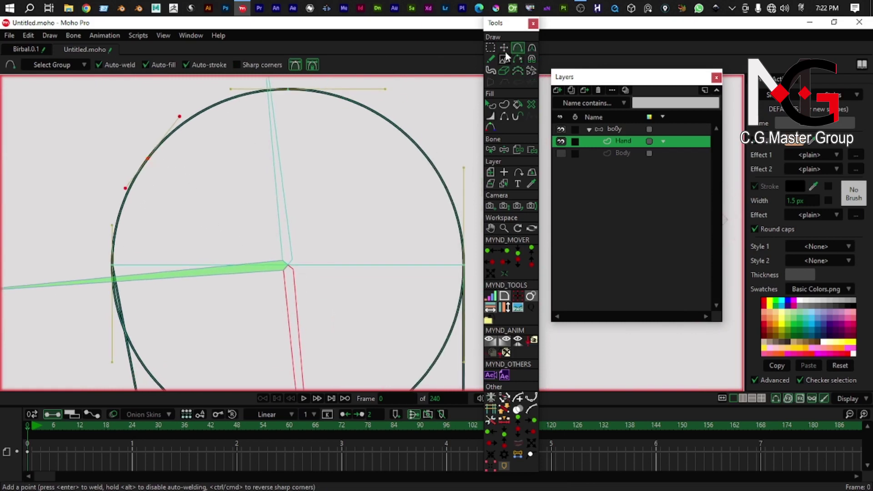
Step: Move the new point onto the shoulder joint and adjust the curve handles to form a quarter-circle cutout with straight edges
{"action": "key", "text": "t"}
{"action": "left_click_drag", "start_coordinate": [149, 159], "coordinate": [288, 265]}
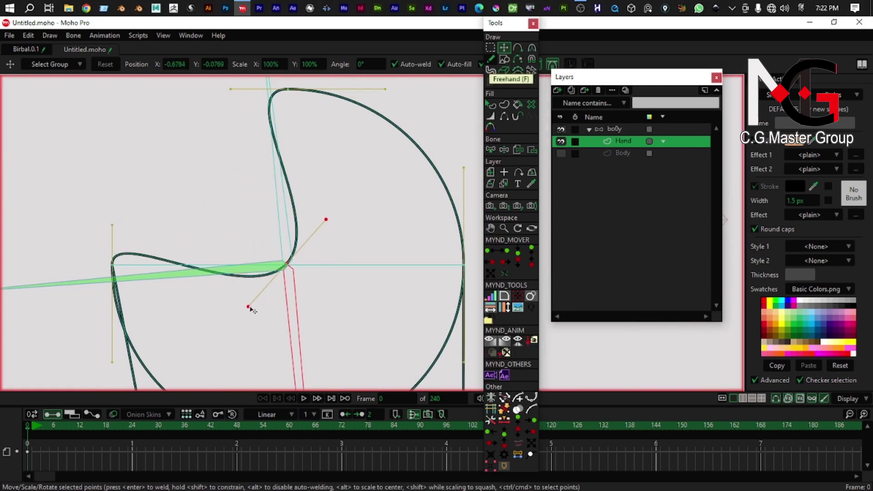
{"action": "left_click_drag", "start_coordinate": [250, 309], "coordinate": [201, 268]}
{"action": "left_click_drag", "start_coordinate": [112, 222], "coordinate": [227, 263]}
{"action": "left_click_drag", "start_coordinate": [326, 219], "coordinate": [285, 206]}
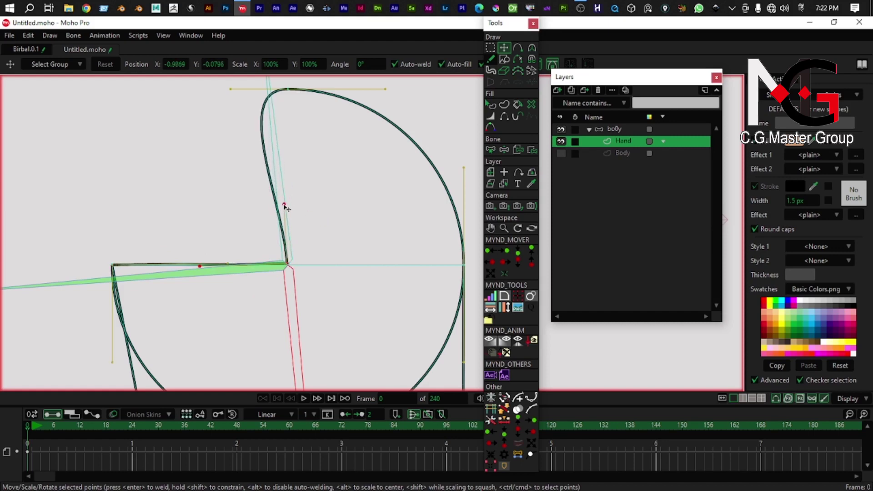
{"action": "left_click_drag", "start_coordinate": [273, 133], "coordinate": [253, 156]}
{"action": "scroll", "coordinate": [227, 181], "scroll_direction": "up", "scroll_amount": 2}
{"action": "left_click_drag", "start_coordinate": [203, 168], "coordinate": [199, 187]}
{"action": "left_click_drag", "start_coordinate": [162, 156], "coordinate": [240, 194]}
Step: Fine-tune the curve handles along the cutout's horizontal and vertical edges so both run straight to the shoulder joint
{"action": "scroll", "coordinate": [240, 195], "scroll_direction": "down", "scroll_amount": 3}
{"action": "mouse_move", "coordinate": [241, 268]}
{"action": "left_mouse_down"}
{"action": "mouse_move", "coordinate": [241, 167]}
{"action": "mouse_move", "coordinate": [245, 259]}
{"action": "left_mouse_up"}
{"action": "scroll", "coordinate": [241, 182], "scroll_direction": "up", "scroll_amount": 3}
{"action": "scroll", "coordinate": [245, 255], "scroll_direction": "up", "scroll_amount": 3}
{"action": "left_click_drag", "start_coordinate": [247, 226], "coordinate": [455, 237]}
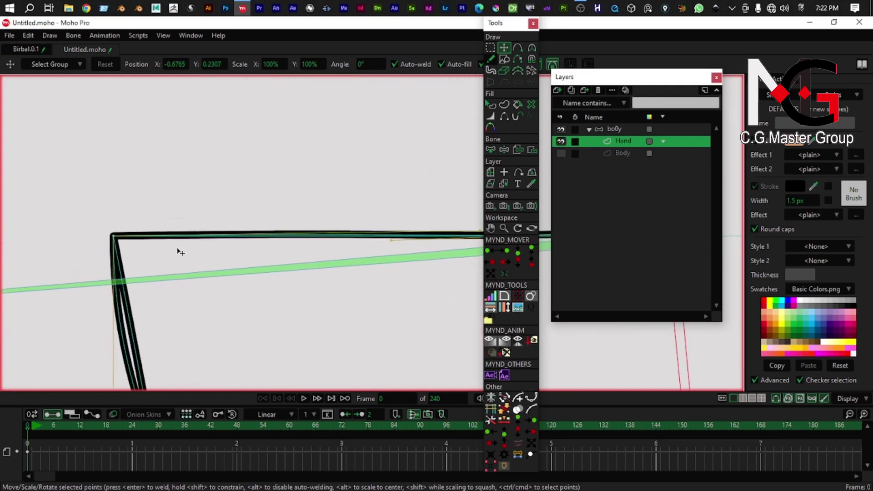
{"action": "left_click_drag", "start_coordinate": [328, 226], "coordinate": [42, 230]}
{"action": "scroll", "coordinate": [144, 266], "scroll_direction": "up", "scroll_amount": 2}
{"action": "left_click_drag", "start_coordinate": [144, 267], "coordinate": [386, 260]}
{"action": "scroll", "coordinate": [229, 264], "scroll_direction": "up", "scroll_amount": 3}
{"action": "scroll", "coordinate": [227, 262], "scroll_direction": "up", "scroll_amount": 1}
{"action": "mouse_move", "coordinate": [227, 262]}
{"action": "left_mouse_down"}
{"action": "mouse_move", "coordinate": [339, 282]}
{"action": "mouse_move", "coordinate": [349, 253]}
{"action": "mouse_move", "coordinate": [348, 267]}
{"action": "left_mouse_up"}
{"action": "left_click_drag", "start_coordinate": [27, 310], "coordinate": [240, 273]}
{"action": "left_click_drag", "start_coordinate": [54, 239], "coordinate": [364, 272]}
{"action": "scroll", "coordinate": [140, 274], "scroll_direction": "down", "scroll_amount": 6}
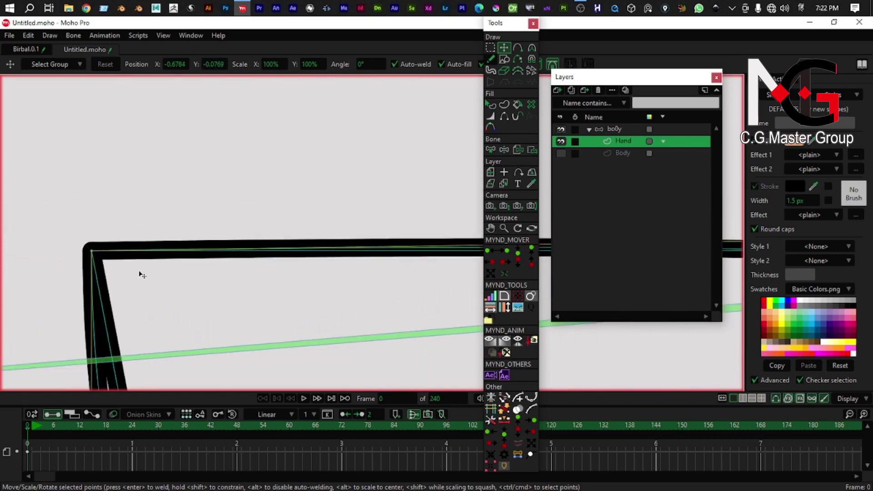
{"action": "left_click_drag", "start_coordinate": [284, 279], "coordinate": [240, 229]}
{"action": "left_click_drag", "start_coordinate": [471, 222], "coordinate": [197, 277]}
{"action": "left_click_drag", "start_coordinate": [152, 155], "coordinate": [216, 261]}
{"action": "left_click_drag", "start_coordinate": [154, 121], "coordinate": [219, 183]}
{"action": "scroll", "coordinate": [209, 156], "scroll_direction": "down", "scroll_amount": 3}
{"action": "left_click_drag", "start_coordinate": [247, 230], "coordinate": [238, 177]}
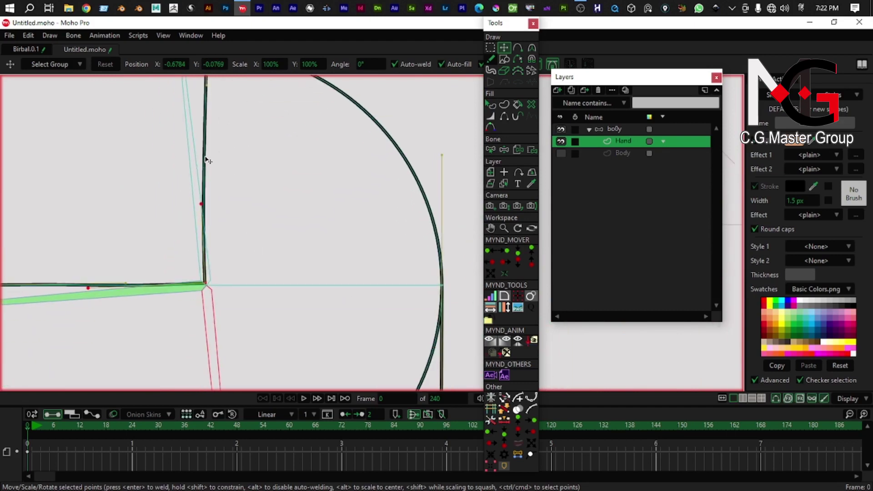
{"action": "left_click_drag", "start_coordinate": [204, 177], "coordinate": [212, 203]}
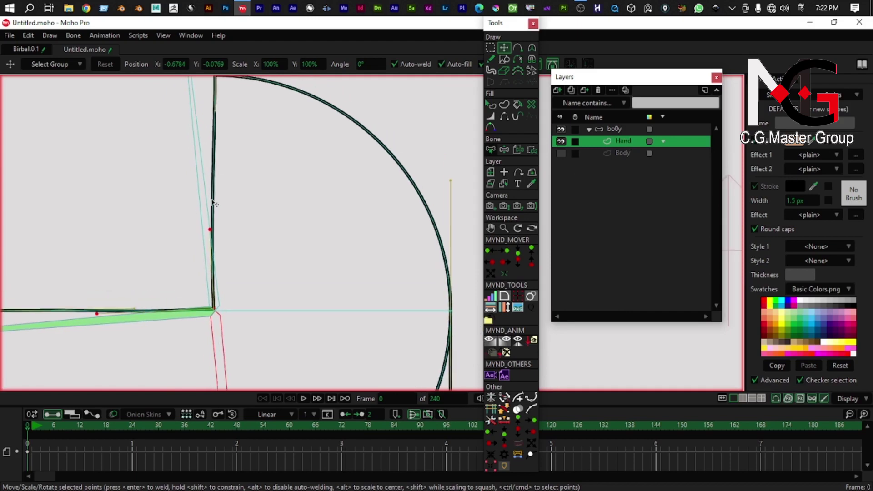
Step: Hide the strokes of the Hand's two cutout edges and of the shoulder circle's lower inner arc
{"action": "left_click", "coordinate": [517, 58]}
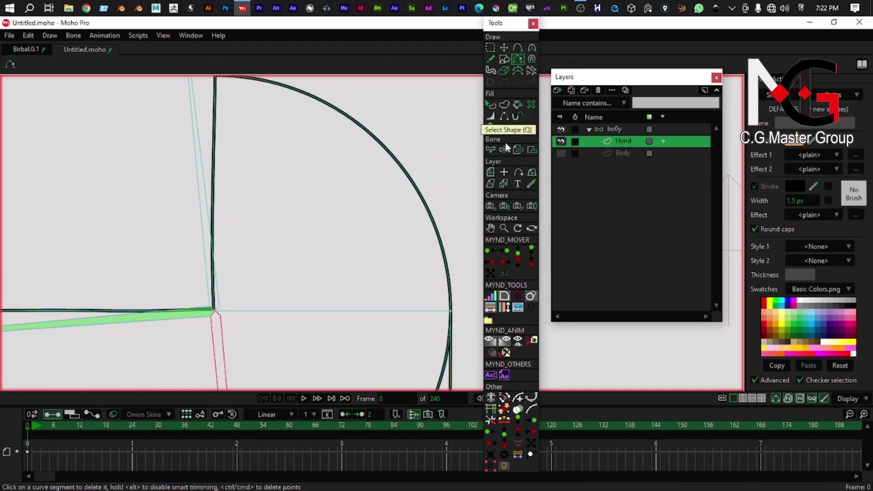
{"action": "left_click", "coordinate": [505, 118]}
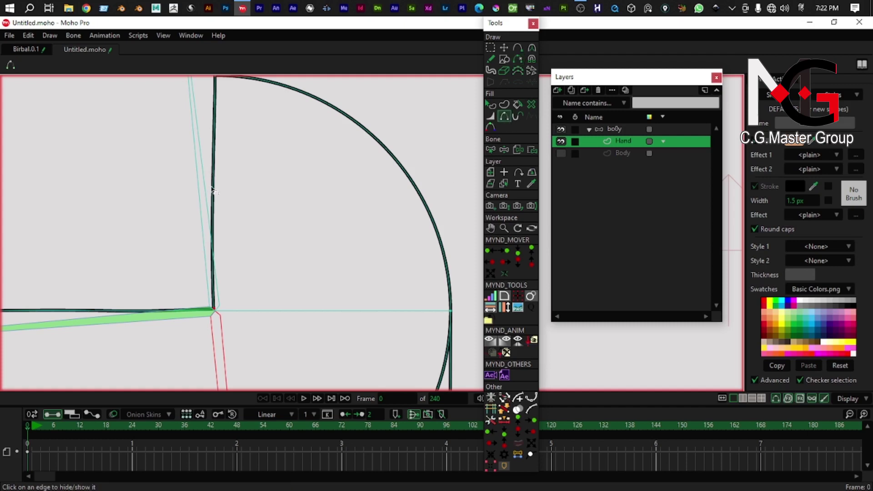
{"action": "left_click", "coordinate": [212, 216]}
{"action": "left_click_drag", "start_coordinate": [108, 315], "coordinate": [180, 233]}
{"action": "left_click", "coordinate": [166, 233]}
{"action": "scroll", "coordinate": [175, 252], "scroll_direction": "down", "scroll_amount": 6}
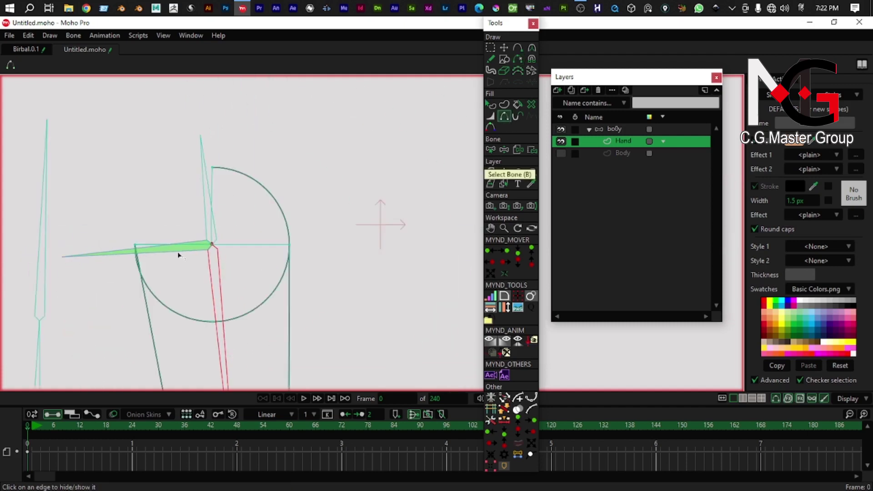
{"action": "scroll", "coordinate": [173, 285], "scroll_direction": "up", "scroll_amount": 3}
{"action": "left_click", "coordinate": [166, 276]}
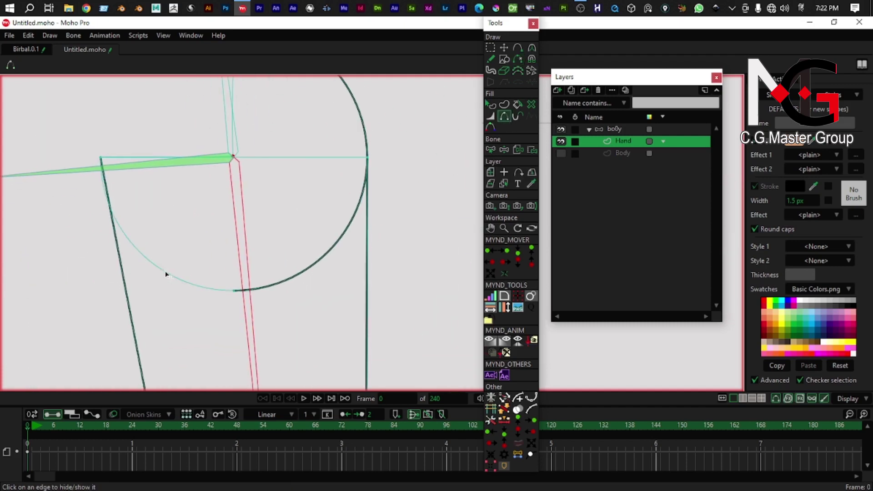
Step: Show the Body layer and the fills again, check the shoulder overlap, and make the Body layer active
{"action": "left_click", "coordinate": [604, 129]}
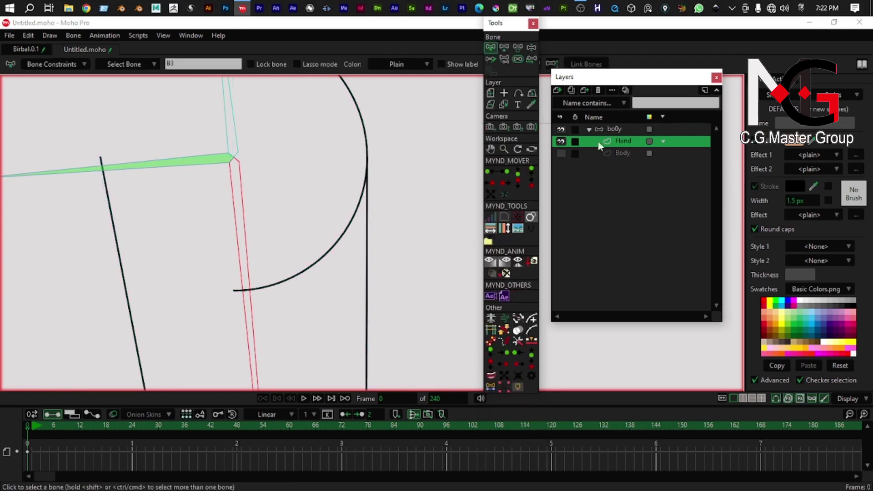
{"action": "left_click", "coordinate": [563, 153]}
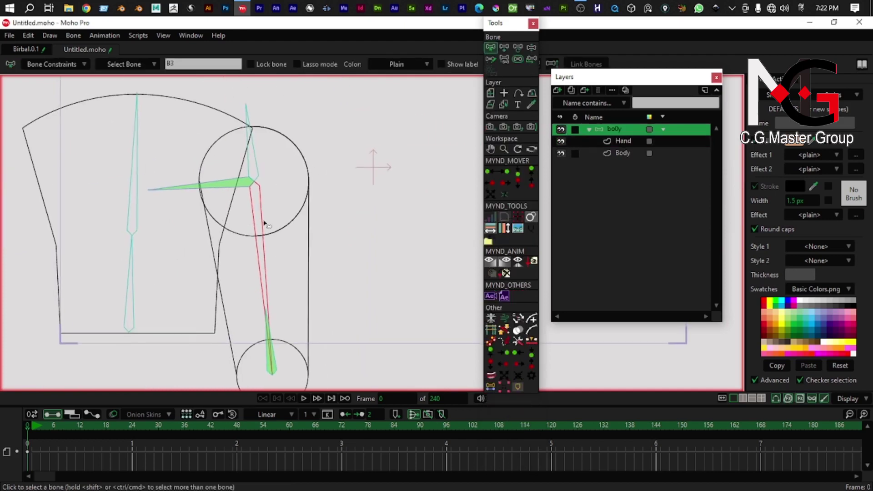
{"action": "left_click", "coordinate": [844, 399]}
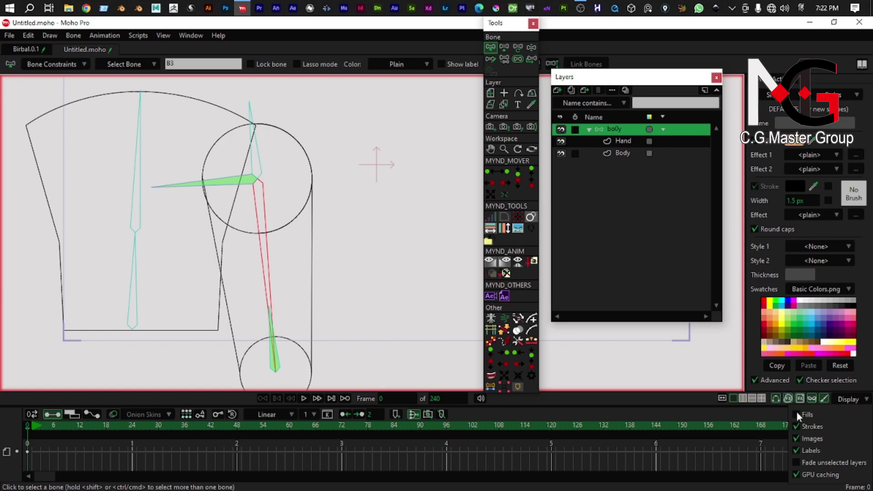
{"action": "left_click", "coordinate": [796, 413]}
{"action": "scroll", "coordinate": [187, 195], "scroll_direction": "up", "scroll_amount": 5}
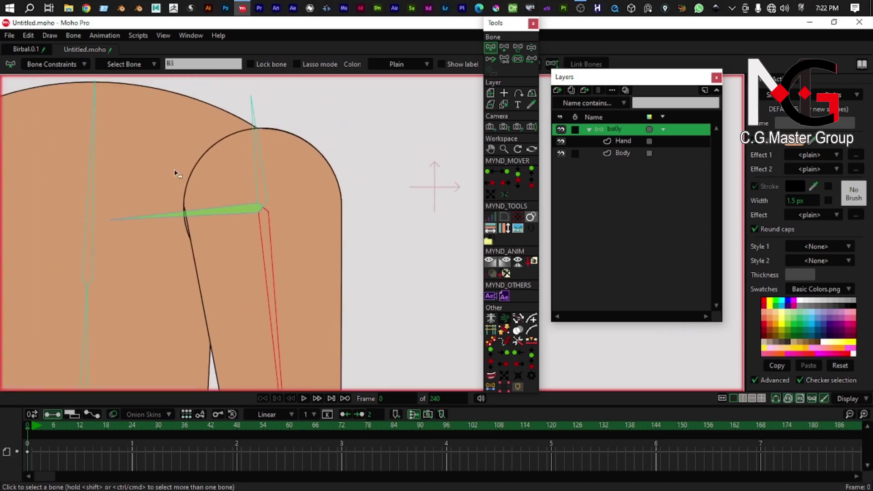
{"action": "left_click", "coordinate": [630, 141]}
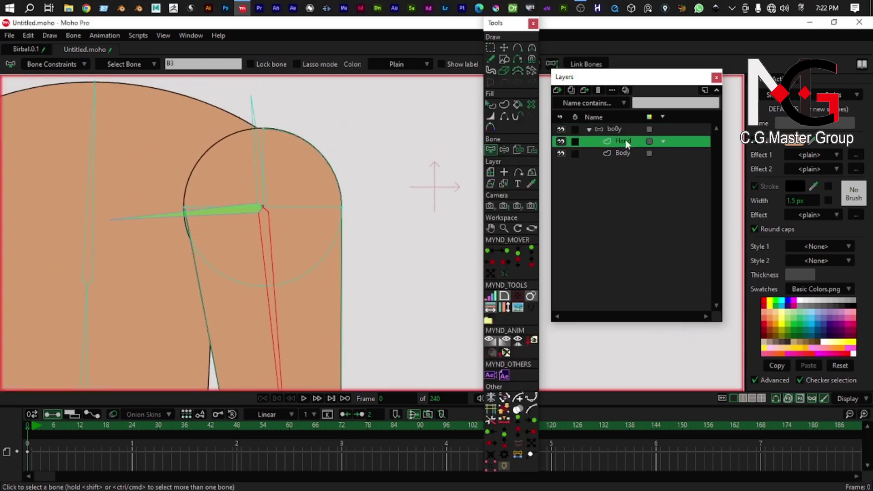
{"action": "left_click", "coordinate": [620, 154]}
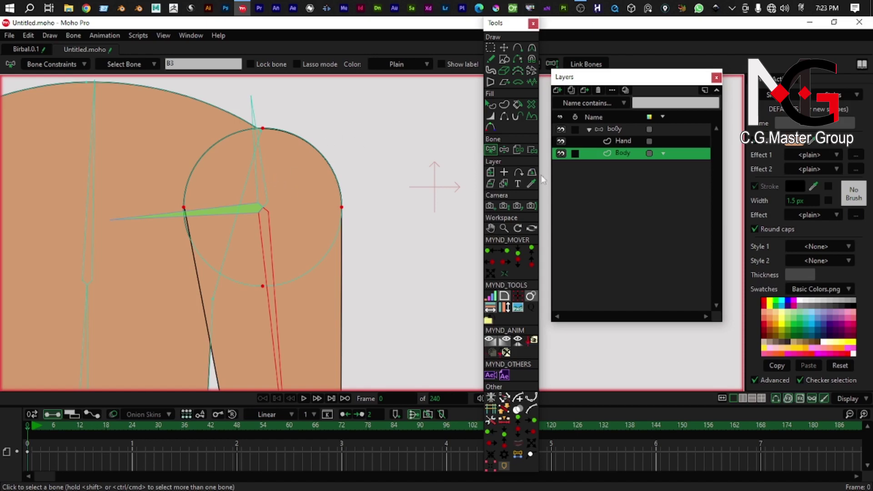
Step: Send Body's shoulder circle behind the torso shape with Hand temporarily hidden, and check the overlap with the bo0y layer active
{"action": "left_click", "coordinate": [561, 140]}
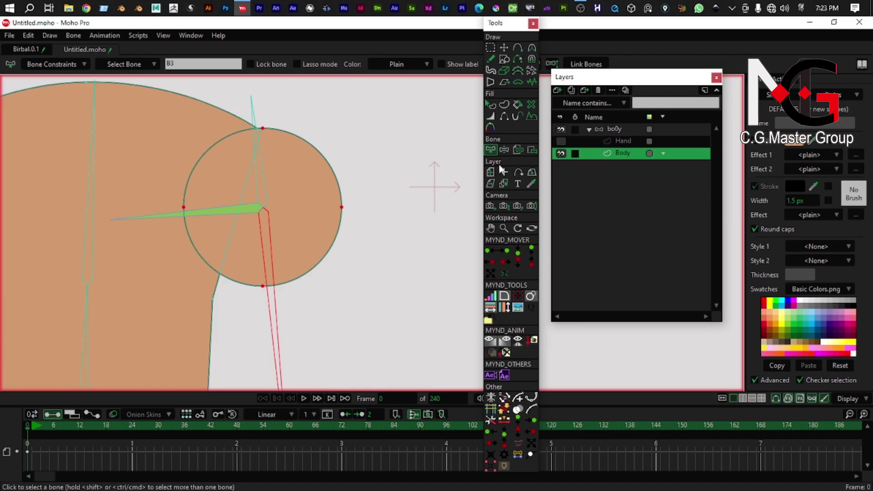
{"action": "left_click", "coordinate": [490, 104]}
{"action": "left_click", "coordinate": [258, 160]}
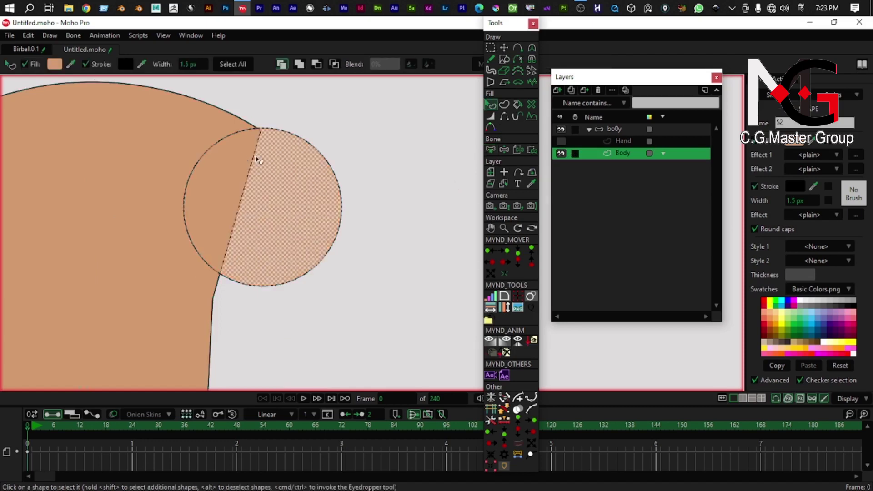
{"action": "key", "text": "Down"}
{"action": "left_click", "coordinate": [561, 141]}
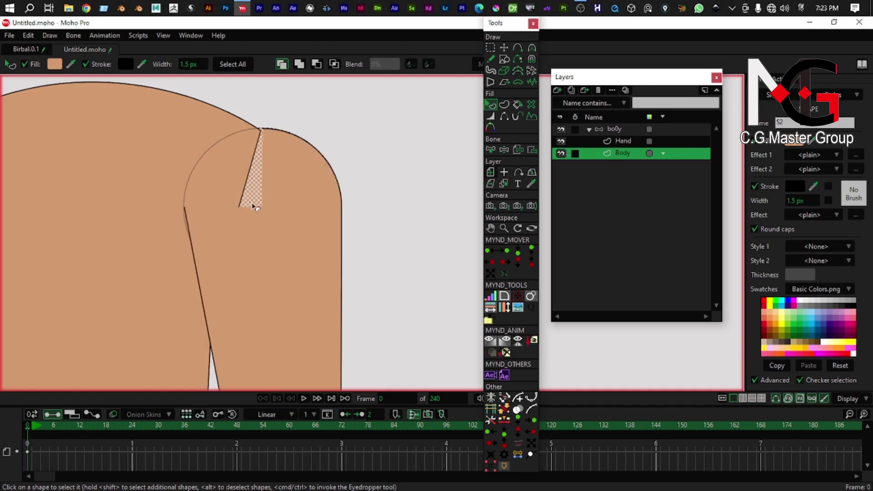
{"action": "scroll", "coordinate": [258, 195], "scroll_direction": "up", "scroll_amount": 3}
{"action": "left_click_drag", "start_coordinate": [269, 130], "coordinate": [274, 152]}
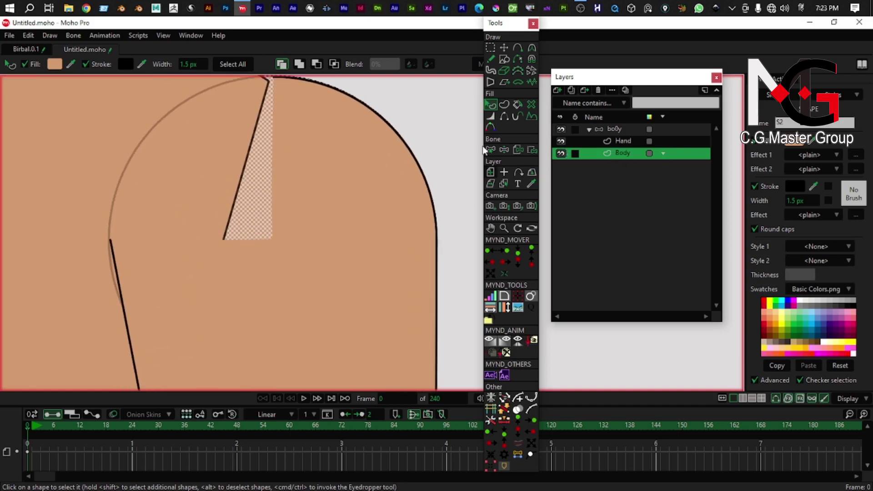
{"action": "left_click", "coordinate": [628, 130]}
{"action": "scroll", "coordinate": [273, 230], "scroll_direction": "down", "scroll_amount": 3}
{"action": "left_click_drag", "start_coordinate": [268, 267], "coordinate": [236, 250]}
{"action": "scroll", "coordinate": [234, 174], "scroll_direction": "down", "scroll_amount": 4}
{"action": "scroll", "coordinate": [248, 191], "scroll_direction": "up", "scroll_amount": 5}
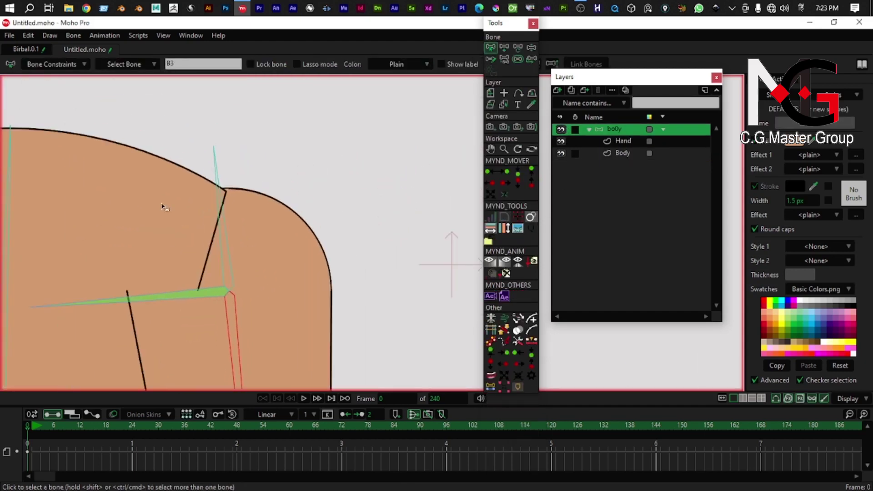
{"action": "left_click_drag", "start_coordinate": [174, 212], "coordinate": [187, 175]}
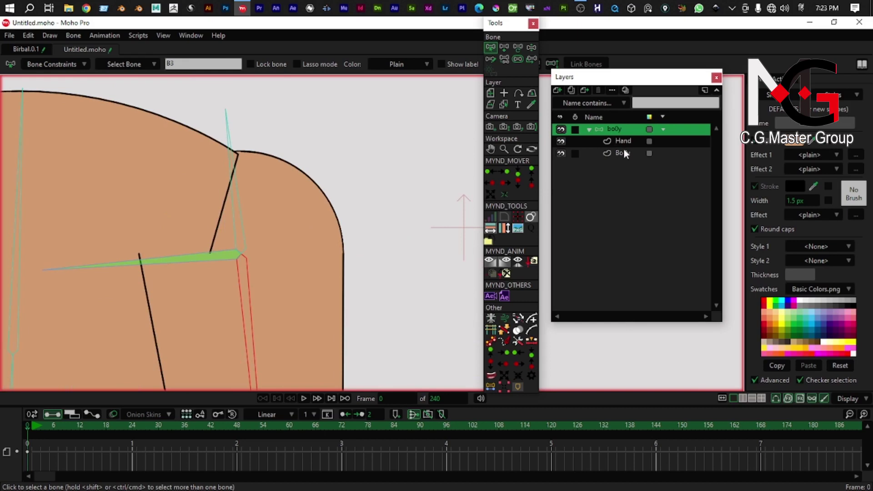
Step: Add a point on each side edge of the Body layer's torso shape at about shoulder-joint height
{"action": "left_click", "coordinate": [624, 150]}
{"action": "left_click_drag", "start_coordinate": [169, 207], "coordinate": [191, 185]}
{"action": "left_click_drag", "start_coordinate": [223, 282], "coordinate": [223, 233]}
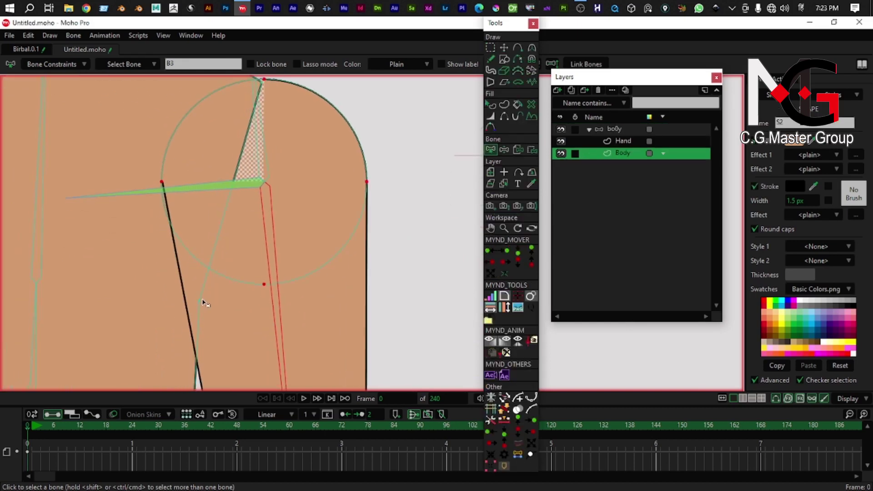
{"action": "left_click_drag", "start_coordinate": [197, 297], "coordinate": [216, 310]}
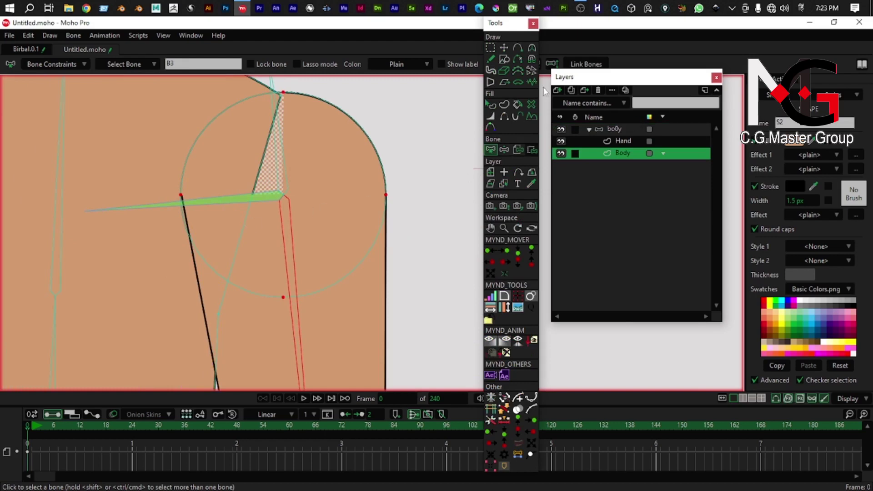
{"action": "left_click", "coordinate": [517, 47]}
{"action": "left_click_drag", "start_coordinate": [238, 198], "coordinate": [278, 204]}
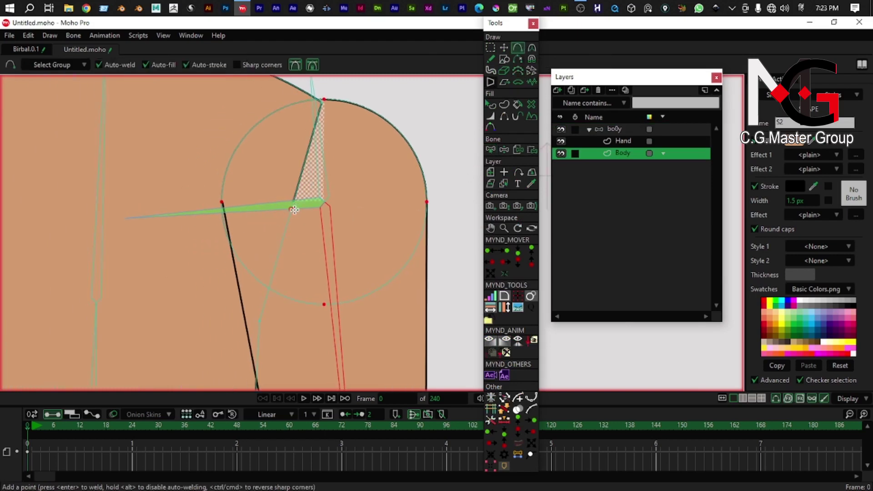
{"action": "left_click", "coordinate": [291, 212]}
{"action": "scroll", "coordinate": [152, 289], "scroll_direction": "down", "scroll_amount": 4}
{"action": "left_click_drag", "start_coordinate": [152, 288], "coordinate": [220, 326]}
{"action": "scroll", "coordinate": [256, 260], "scroll_direction": "up", "scroll_amount": 3}
{"action": "left_click", "coordinate": [194, 205]}
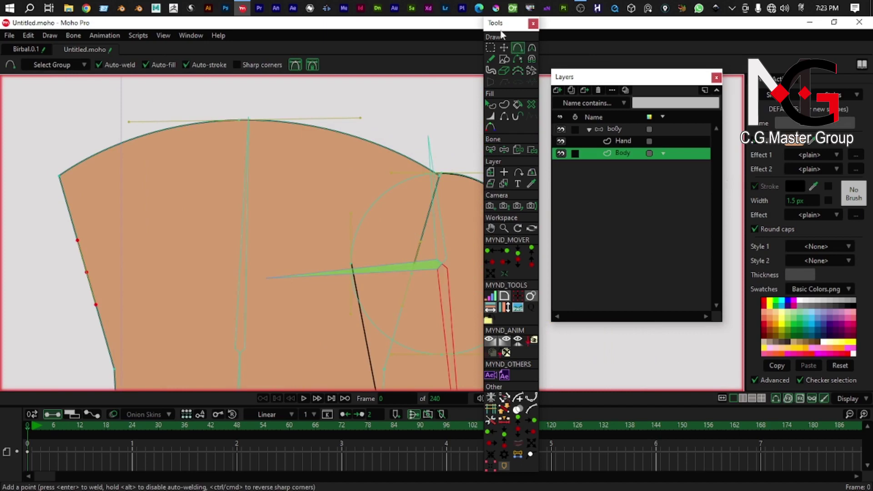
Step: Hide the strokes of the torso's two side edges above the new points and make the bo0y layer active
{"action": "left_click", "coordinate": [504, 116]}
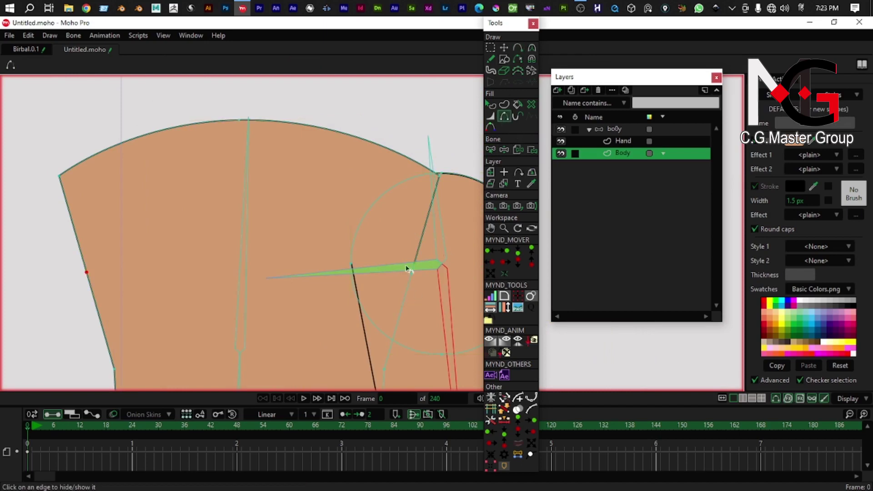
{"action": "left_click", "coordinate": [422, 241]}
{"action": "left_click", "coordinate": [77, 240]}
{"action": "left_click_drag", "start_coordinate": [115, 278], "coordinate": [66, 258]}
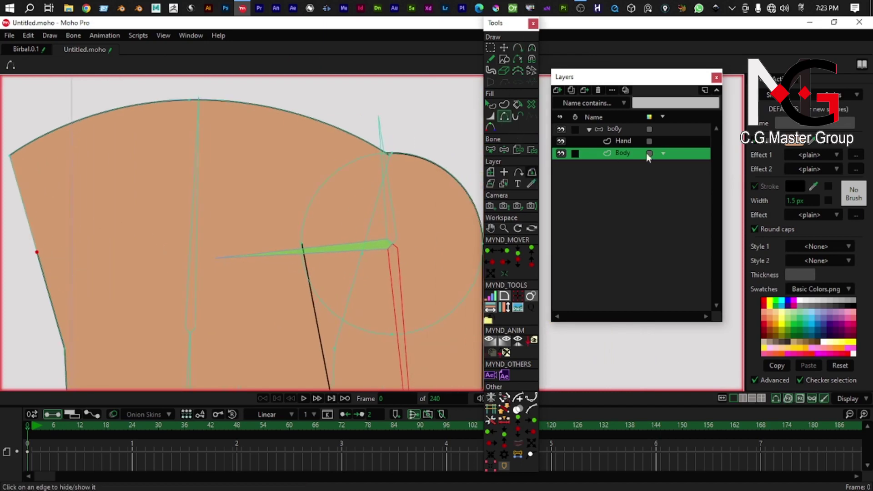
{"action": "left_click", "coordinate": [623, 129]}
{"action": "left_click_drag", "start_coordinate": [362, 246], "coordinate": [364, 213]}
{"action": "scroll", "coordinate": [334, 229], "scroll_direction": "down", "scroll_amount": 2}
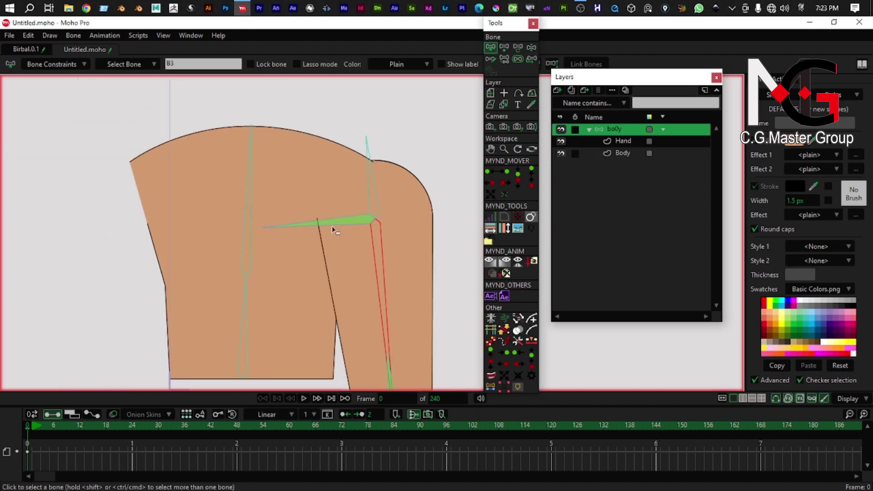
Step: Swing the arm outward with Manipulate Bones to test the shoulder joint, and undo the test poses
{"action": "left_click_drag", "start_coordinate": [386, 279], "coordinate": [353, 242]}
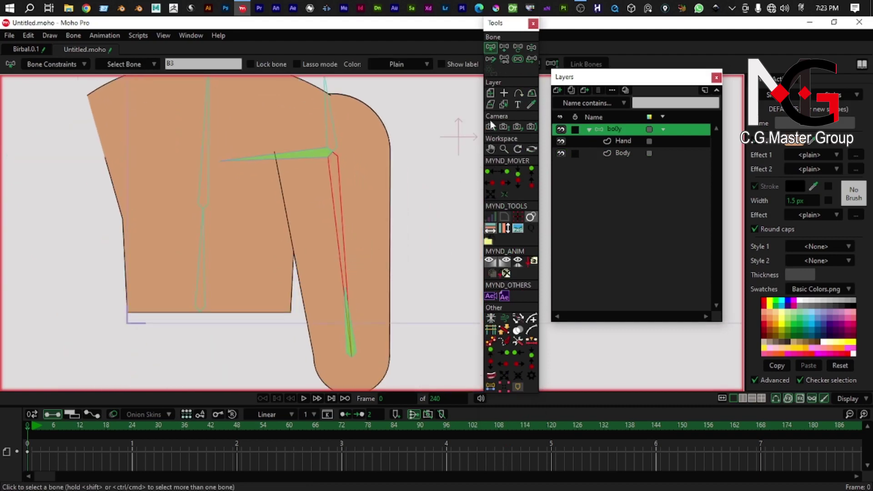
{"action": "left_click", "coordinate": [531, 48]}
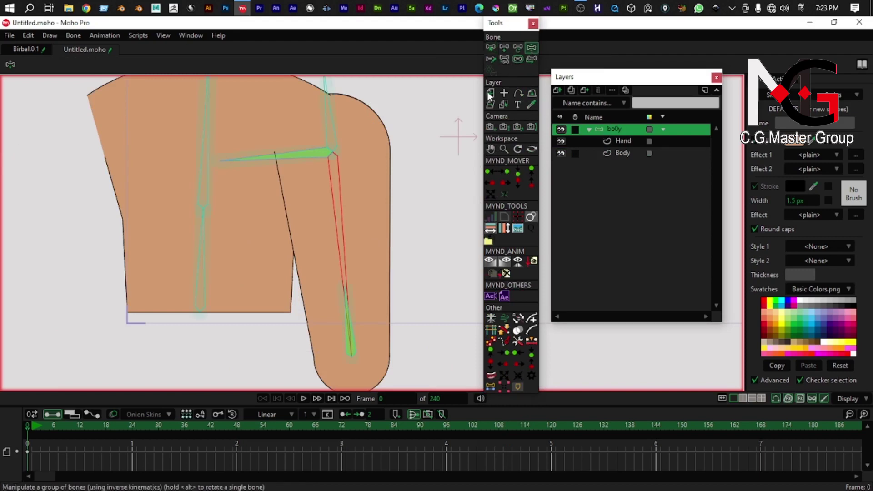
{"action": "left_click_drag", "start_coordinate": [326, 231], "coordinate": [234, 342]}
{"action": "scroll", "coordinate": [306, 218], "scroll_direction": "up", "scroll_amount": 5}
{"action": "scroll", "coordinate": [295, 283], "scroll_direction": "down", "scroll_amount": 5}
{"action": "left_click_drag", "start_coordinate": [302, 281], "coordinate": [206, 349]}
{"action": "left_click_drag", "start_coordinate": [282, 258], "coordinate": [318, 185]}
{"action": "key", "text": "ctrl+z"}
{"action": "left_click_drag", "start_coordinate": [290, 293], "coordinate": [372, 162]}
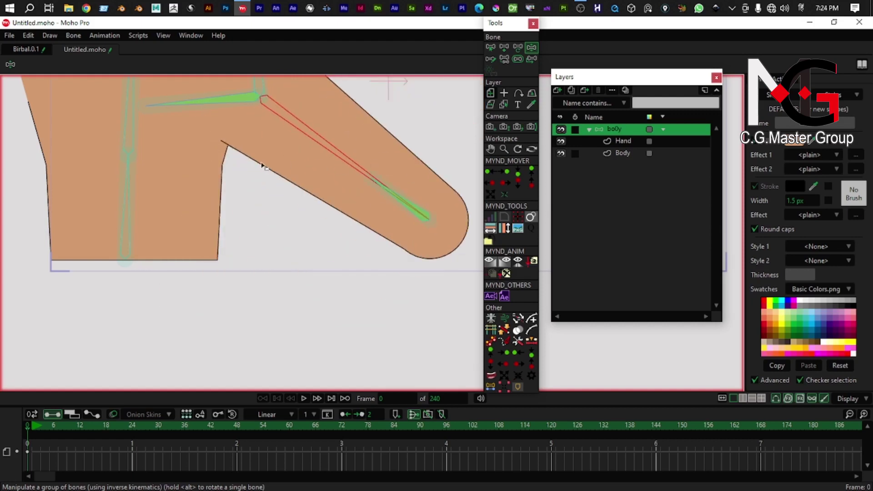
{"action": "key", "text": "ctrl+z"}
Step: Raise the arm above horizontal to examine the strokes around the shoulder and armpit, and return it to rest
{"action": "scroll", "coordinate": [255, 174], "scroll_direction": "up", "scroll_amount": 3}
{"action": "left_click_drag", "start_coordinate": [271, 244], "coordinate": [348, 29]}
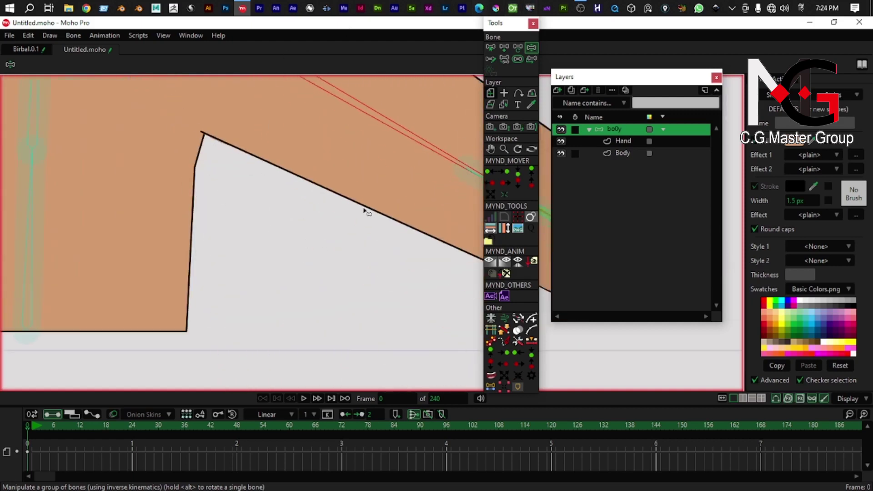
{"action": "left_click_drag", "start_coordinate": [367, 209], "coordinate": [306, 350]}
{"action": "left_click_drag", "start_coordinate": [331, 307], "coordinate": [221, 209]}
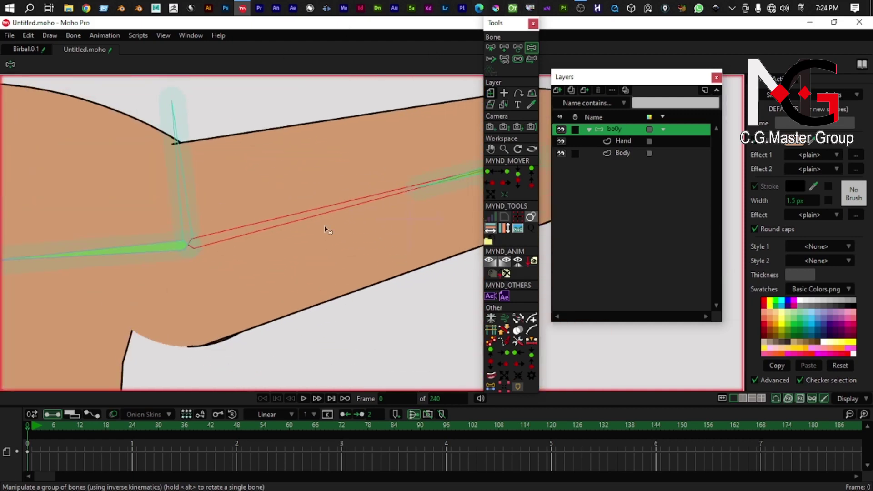
{"action": "left_click_drag", "start_coordinate": [324, 200], "coordinate": [217, 237]}
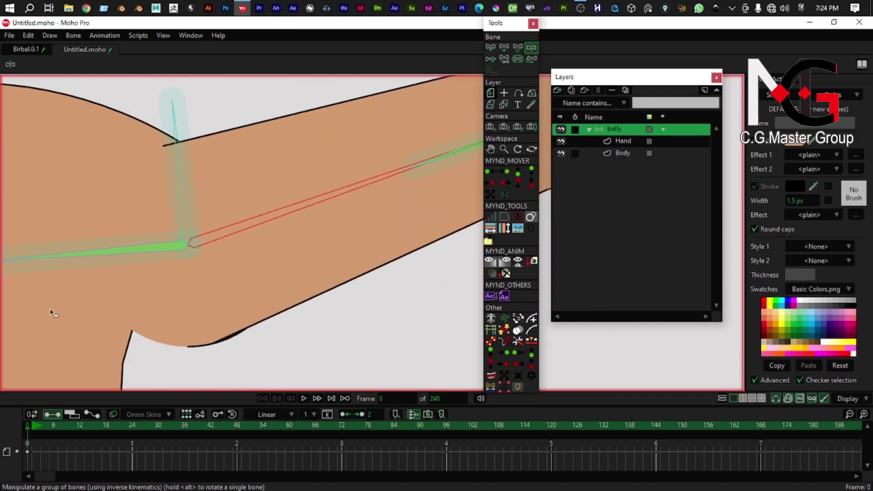
{"action": "scroll", "coordinate": [312, 201], "scroll_direction": "down", "scroll_amount": 5}
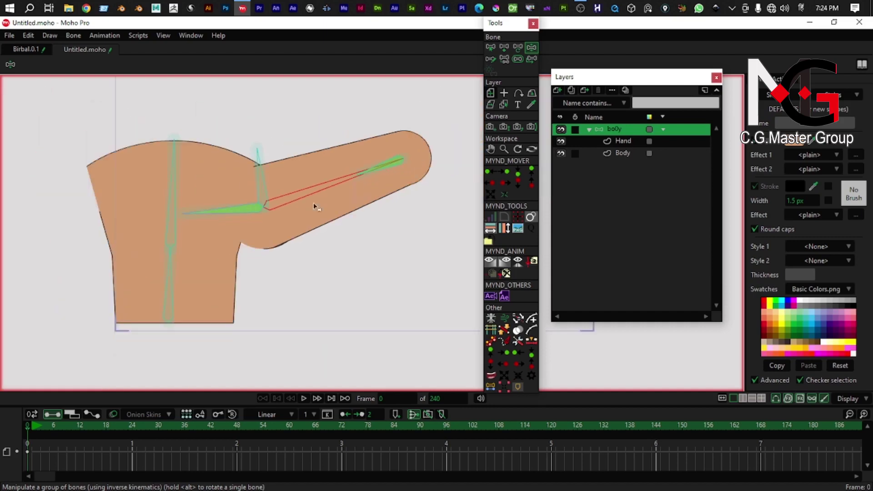
{"action": "left_click_drag", "start_coordinate": [313, 203], "coordinate": [257, 213]}
{"action": "scroll", "coordinate": [266, 176], "scroll_direction": "up", "scroll_amount": 3}
{"action": "left_click_drag", "start_coordinate": [248, 173], "coordinate": [334, 153]}
{"action": "key", "text": "ctrl+z"}
{"action": "left_click_drag", "start_coordinate": [262, 196], "coordinate": [325, 99]}
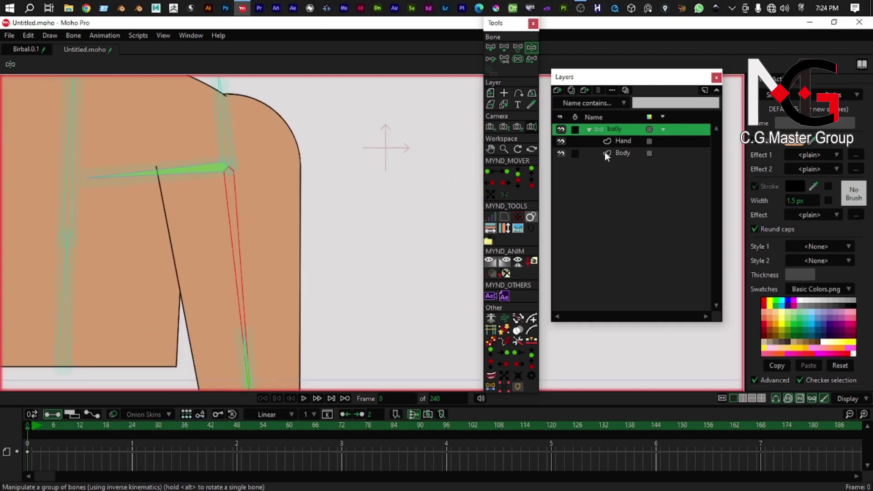
Step: Toggle the stroke of Hand's lower inner shoulder arc and turn off the fills display to expose the outlines
{"action": "scroll", "coordinate": [174, 137], "scroll_direction": "up", "scroll_amount": 2}
{"action": "left_click_drag", "start_coordinate": [174, 138], "coordinate": [167, 230]}
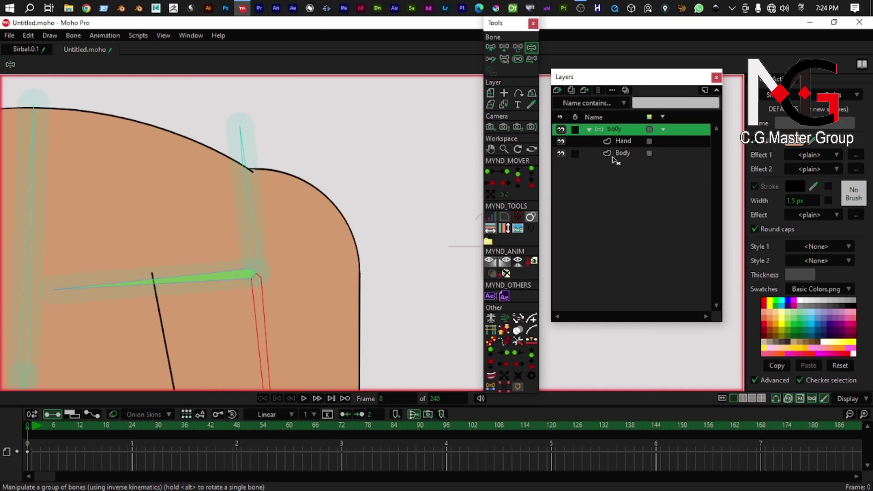
{"action": "left_click", "coordinate": [620, 141]}
{"action": "left_click_drag", "start_coordinate": [232, 383], "coordinate": [234, 267]}
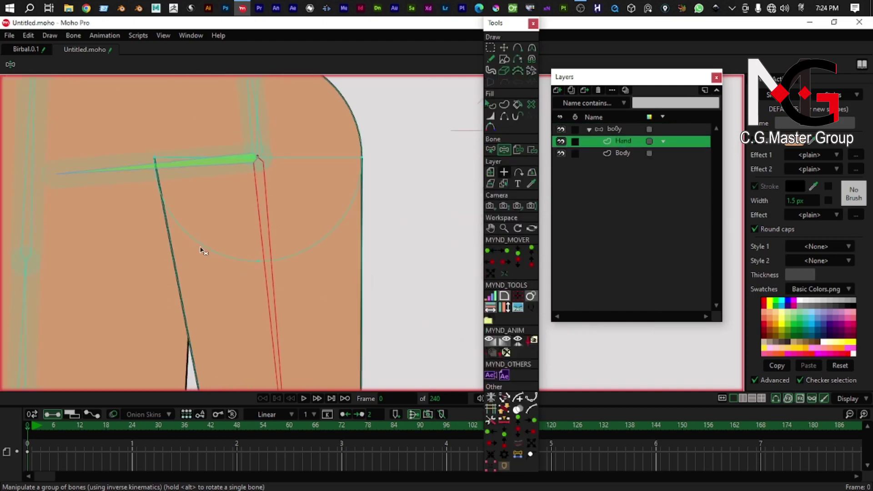
{"action": "left_click", "coordinate": [505, 116]}
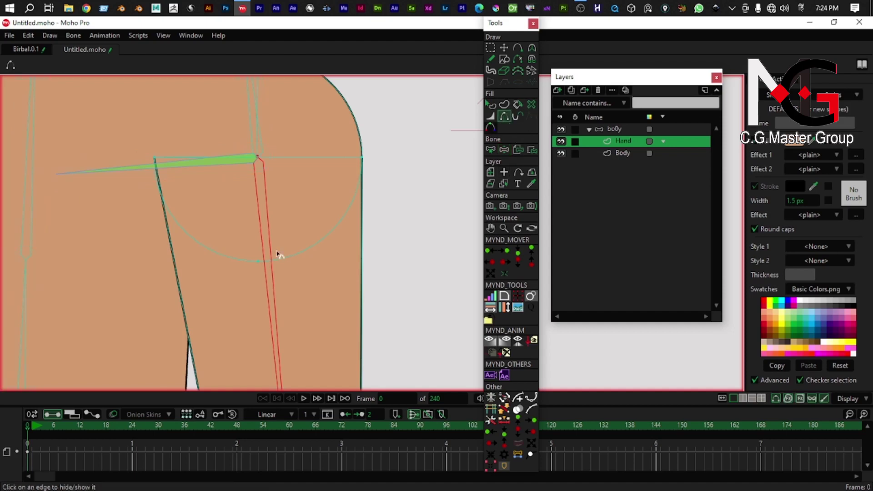
{"action": "left_click", "coordinate": [214, 252]}
{"action": "left_click_drag", "start_coordinate": [202, 253], "coordinate": [203, 266]}
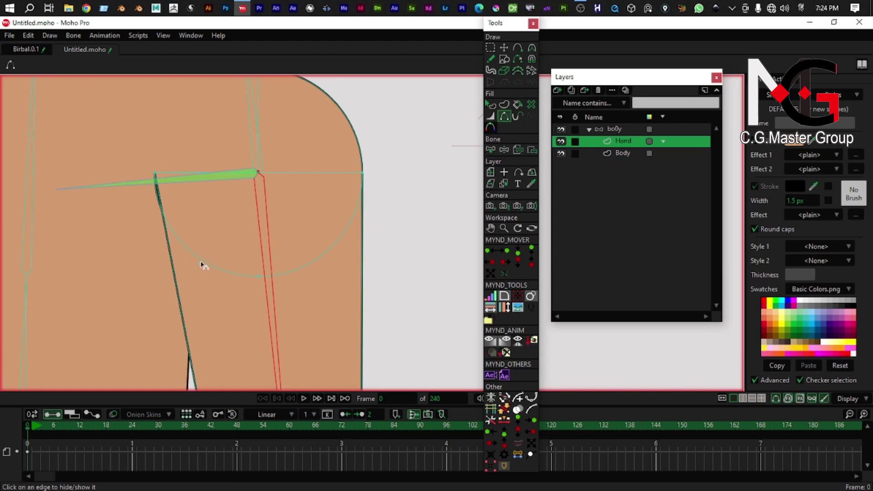
{"action": "left_click_drag", "start_coordinate": [222, 277], "coordinate": [212, 258]}
{"action": "left_click", "coordinate": [855, 401]}
{"action": "left_click", "coordinate": [798, 413]}
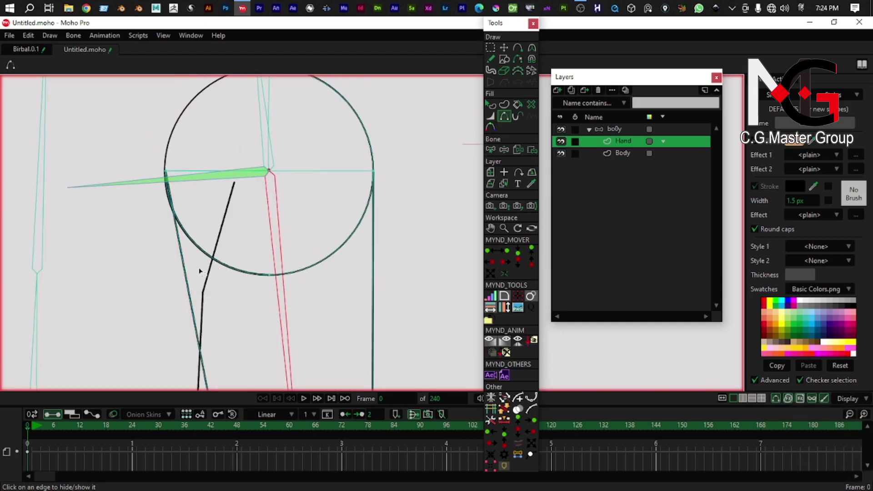
Step: Add a point on Hand's lower shoulder arc where the torso's side edge crosses it, and activate Hide Edge
{"action": "left_click", "coordinate": [517, 47]}
{"action": "scroll", "coordinate": [190, 319], "scroll_direction": "up", "scroll_amount": 3}
{"action": "scroll", "coordinate": [200, 296], "scroll_direction": "up", "scroll_amount": 8}
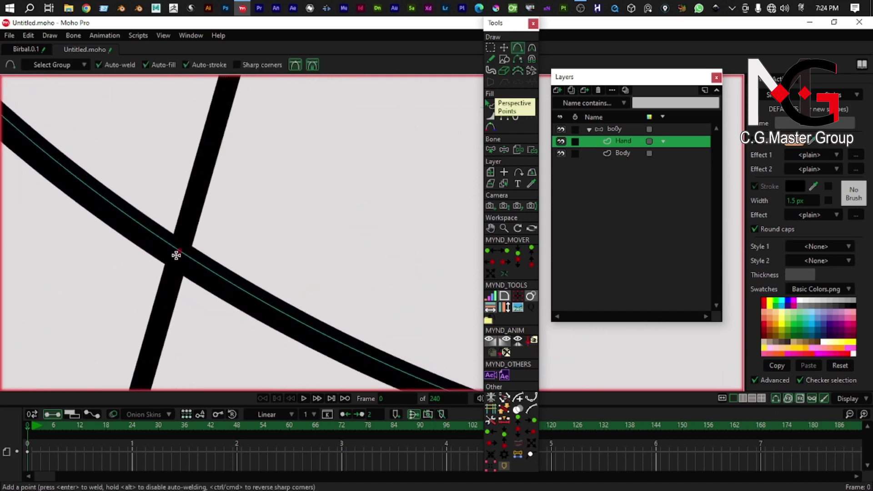
{"action": "left_click", "coordinate": [177, 252]}
{"action": "scroll", "coordinate": [181, 275], "scroll_direction": "down", "scroll_amount": 3}
{"action": "scroll", "coordinate": [182, 274], "scroll_direction": "down", "scroll_amount": 2}
{"action": "left_click_drag", "start_coordinate": [181, 275], "coordinate": [205, 290]}
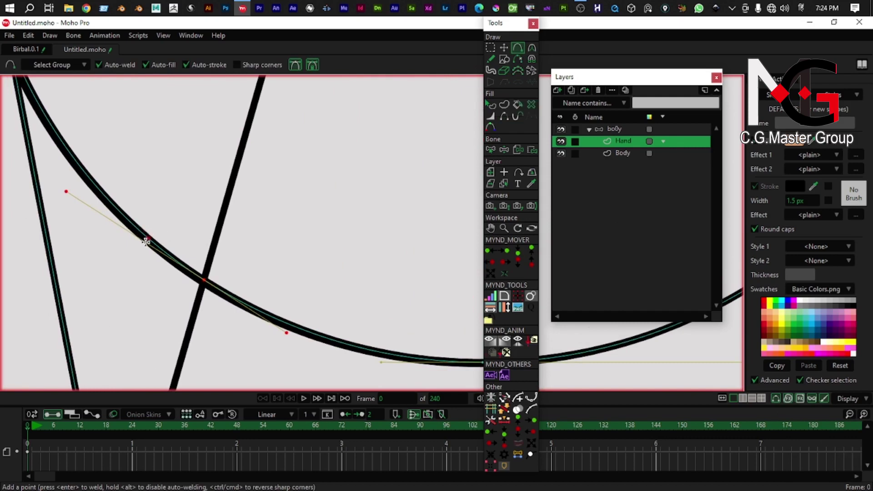
{"action": "left_click", "coordinate": [507, 117]}
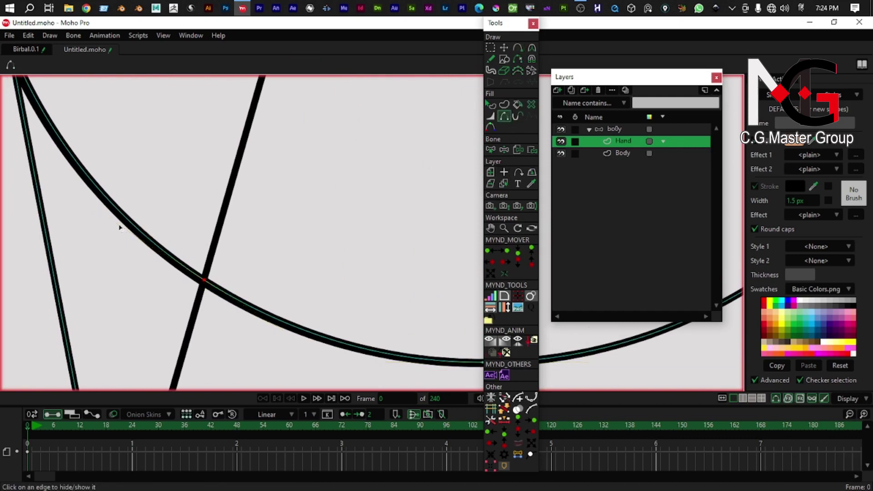
{"action": "scroll", "coordinate": [200, 286], "scroll_direction": "down", "scroll_amount": 3}
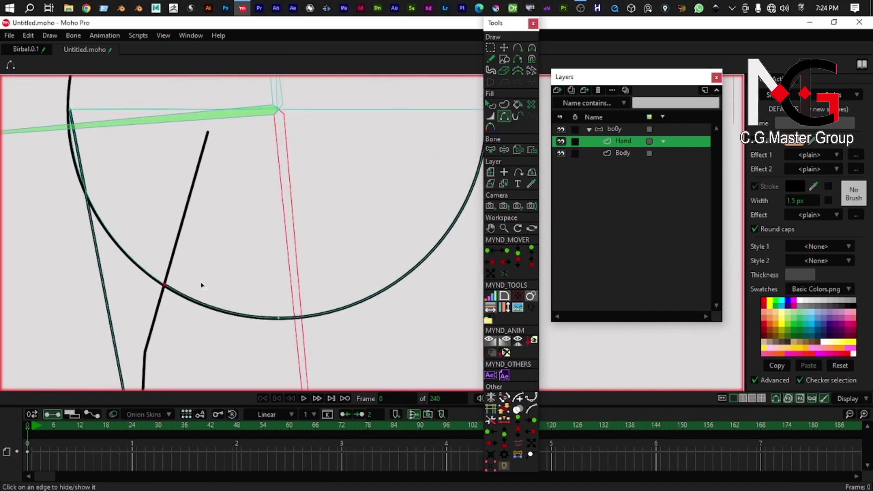
Step: Make the bo0y bone layer active and turn the fills display back on
{"action": "left_click", "coordinate": [604, 130]}
{"action": "left_click", "coordinate": [847, 399]}
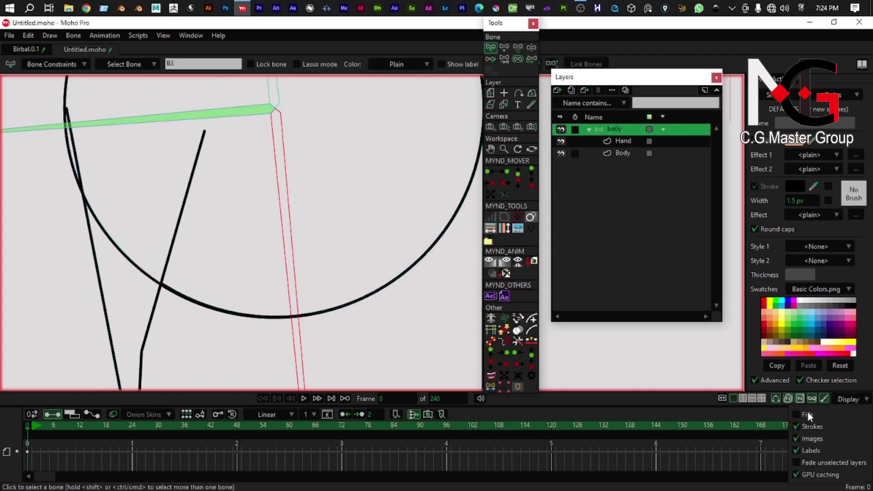
{"action": "left_click", "coordinate": [807, 414]}
{"action": "scroll", "coordinate": [209, 187], "scroll_direction": "down", "scroll_amount": 4}
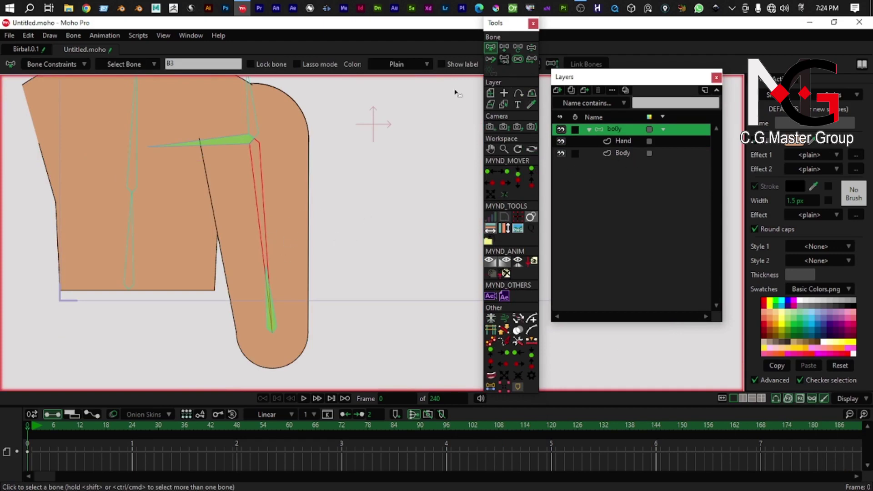
Step: Raise the arm with Manipulate Bones and examine the armpit arc and the stroke at the top of the shoulder
{"action": "left_click_drag", "start_coordinate": [251, 191], "coordinate": [266, 242]}
{"action": "left_click", "coordinate": [530, 48]}
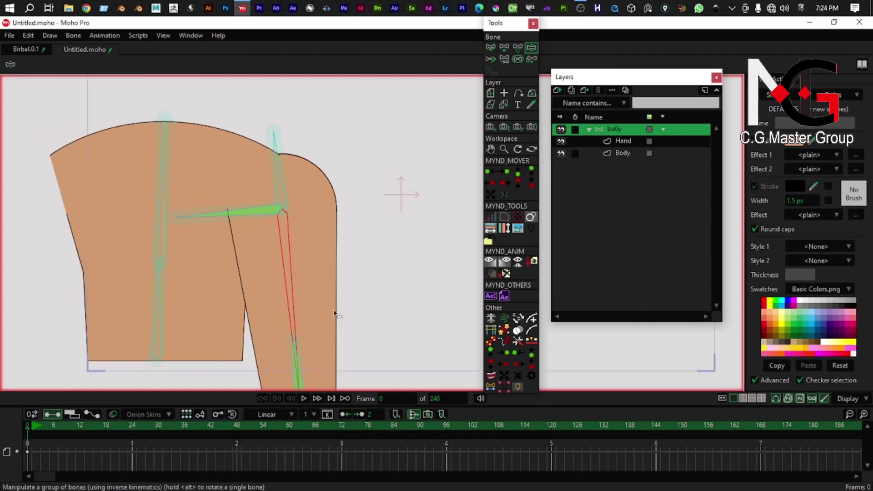
{"action": "left_click_drag", "start_coordinate": [318, 345], "coordinate": [444, 101]}
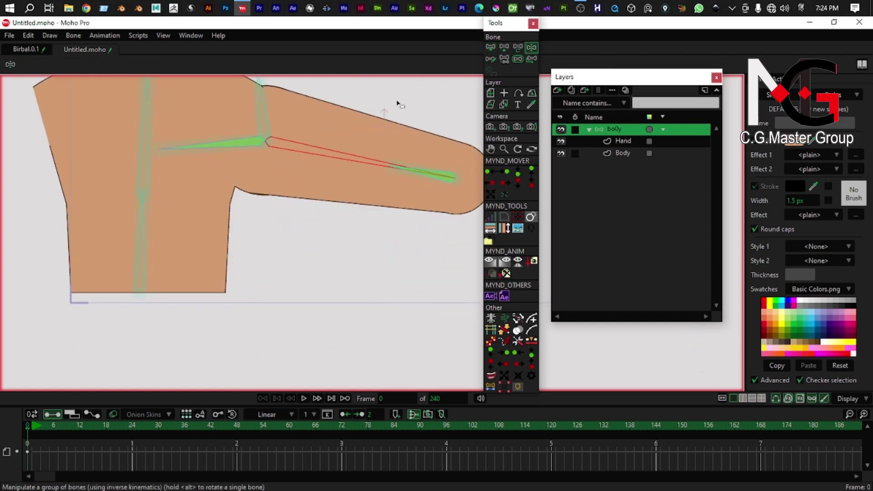
{"action": "left_click_drag", "start_coordinate": [357, 141], "coordinate": [196, 212]}
{"action": "left_click_drag", "start_coordinate": [198, 247], "coordinate": [232, 71]}
{"action": "scroll", "coordinate": [197, 111], "scroll_direction": "up", "scroll_amount": 4}
{"action": "left_click_drag", "start_coordinate": [163, 225], "coordinate": [195, 190]}
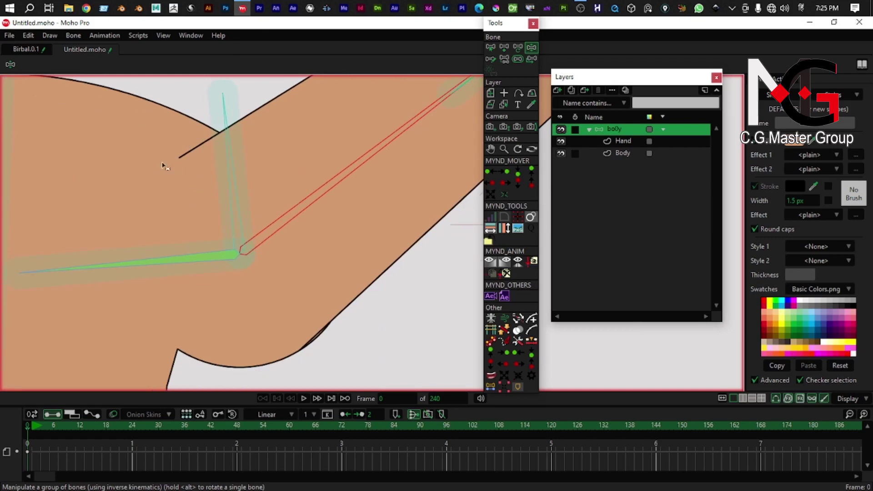
Step: Undo the arm raise so the arm hangs beside the torso again
{"action": "key", "text": "ctrl+z"}
{"action": "scroll", "coordinate": [250, 221], "scroll_direction": "down", "scroll_amount": 1}
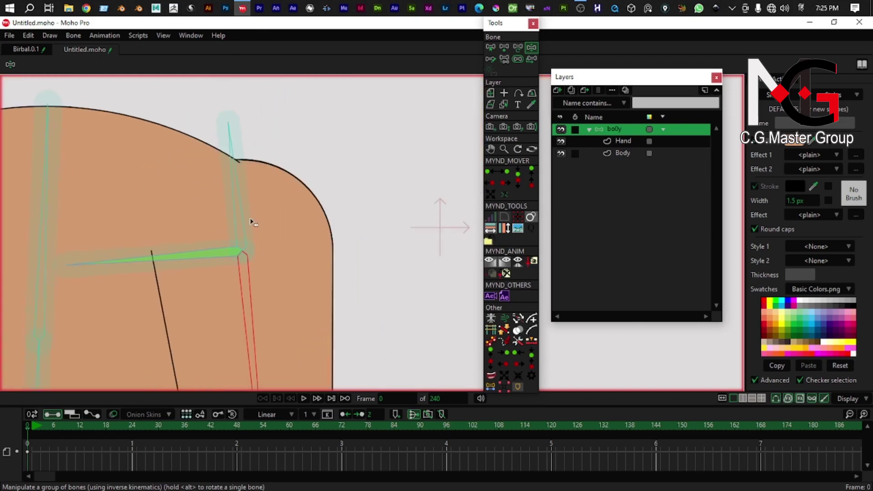
{"action": "left_click_drag", "start_coordinate": [251, 223], "coordinate": [260, 215]}
{"action": "left_click_drag", "start_coordinate": [107, 274], "coordinate": [129, 223]}
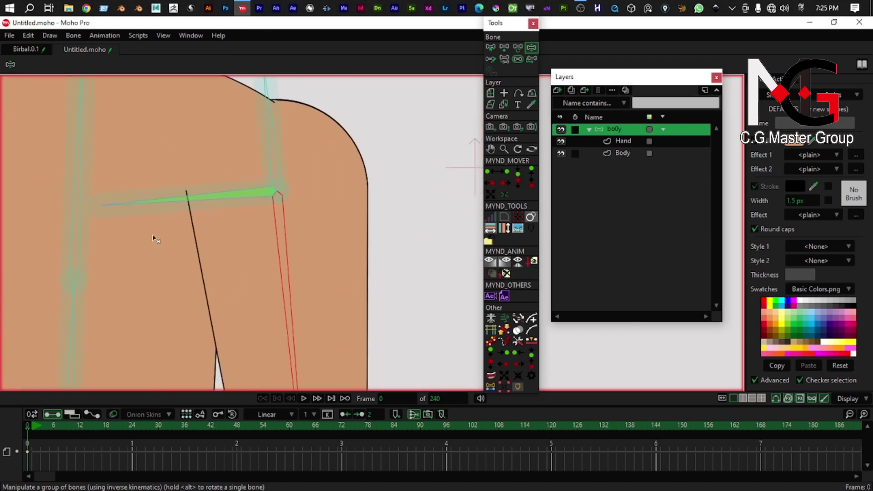
Step: Add a patch layer above Hand with Body as its target
{"action": "left_click", "coordinate": [612, 142]}
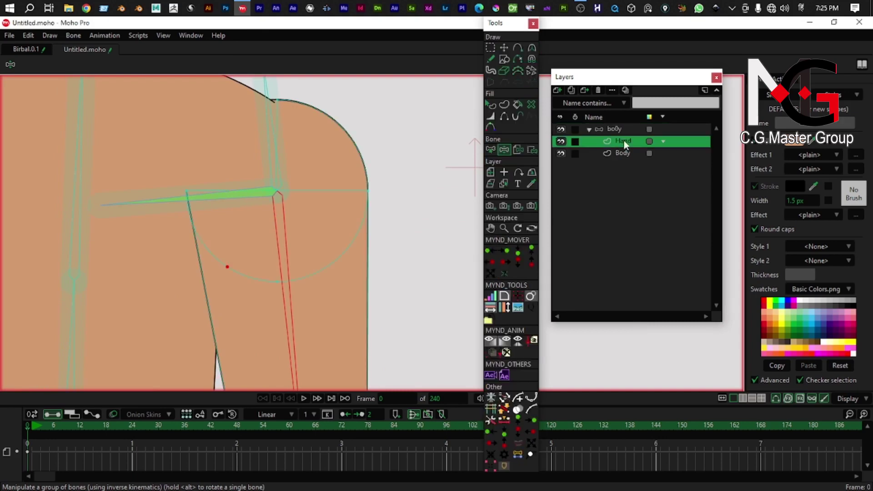
{"action": "left_click", "coordinate": [559, 89]}
{"action": "left_click", "coordinate": [583, 210]}
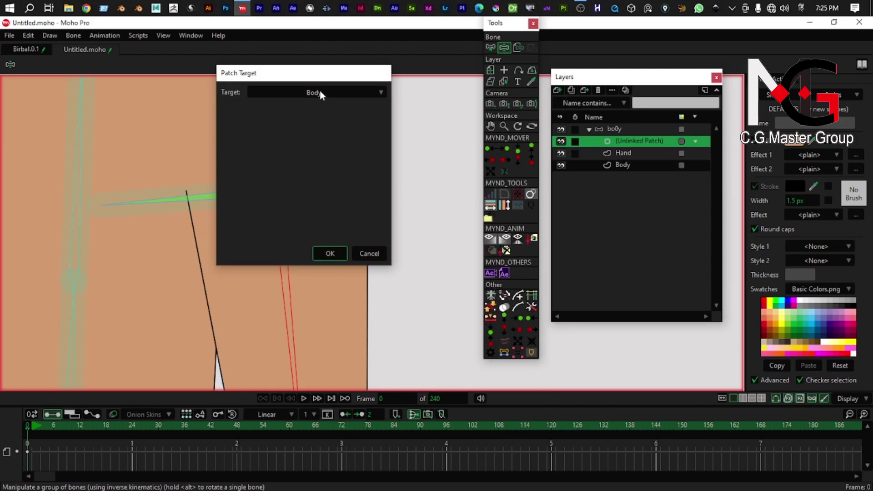
{"action": "left_click", "coordinate": [320, 93]}
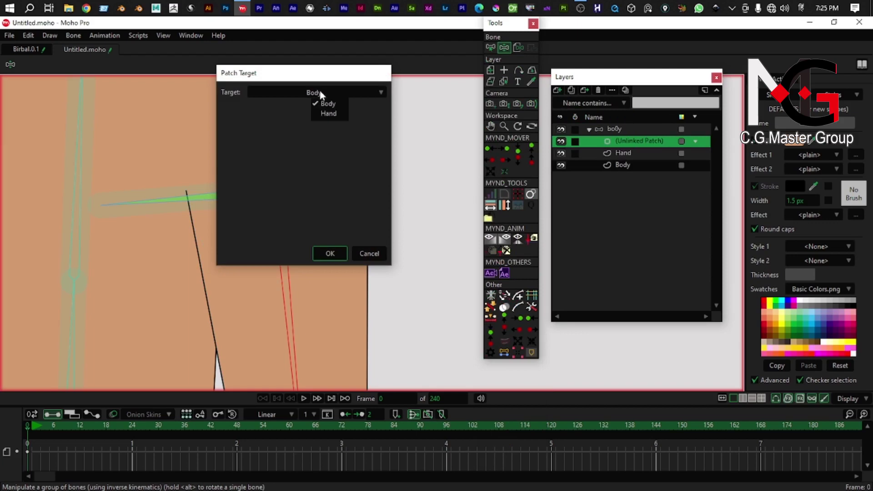
{"action": "left_click", "coordinate": [321, 94]}
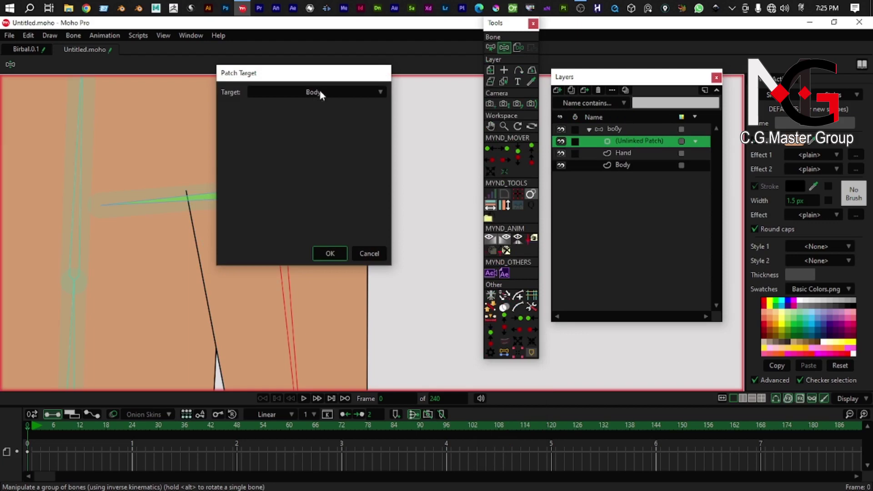
{"action": "left_click", "coordinate": [332, 254]}
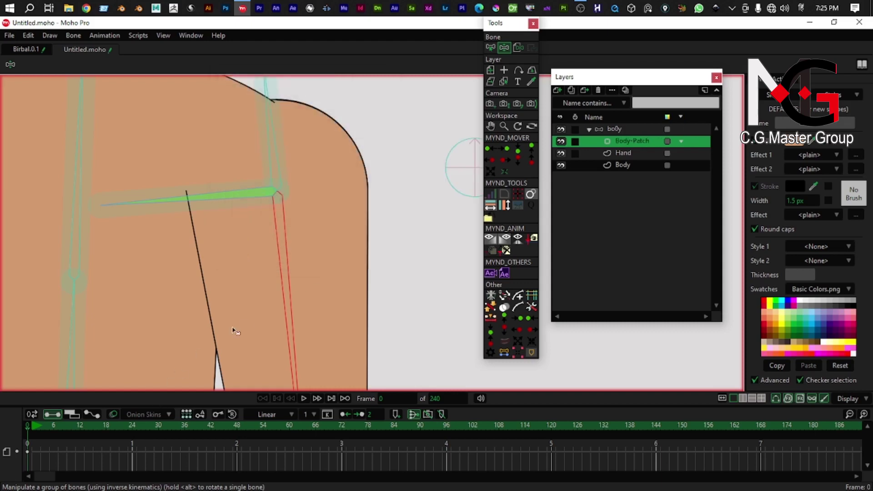
Step: Move the patch circle over the shoulder joint and enlarge it to about 346% with Transform Layer
{"action": "left_click_drag", "start_coordinate": [431, 199], "coordinate": [334, 207]}
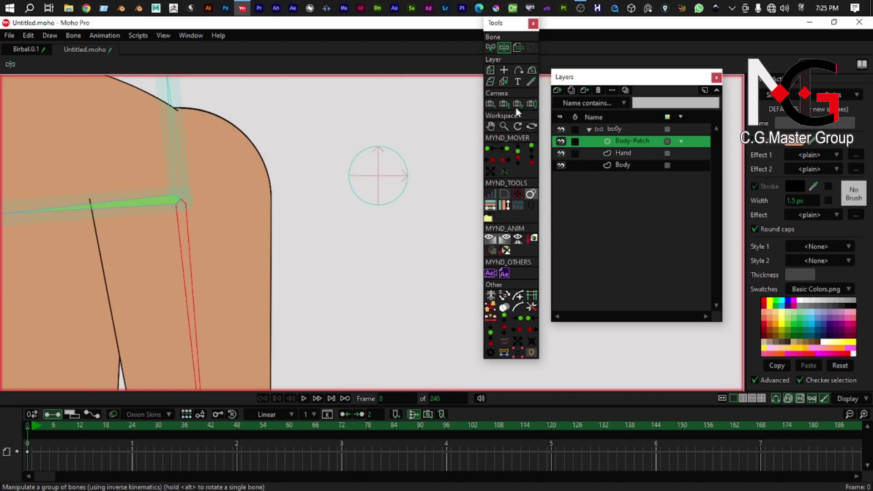
{"action": "left_click", "coordinate": [490, 71]}
{"action": "left_click_drag", "start_coordinate": [386, 197], "coordinate": [158, 216]}
{"action": "left_click_drag", "start_coordinate": [186, 244], "coordinate": [255, 288]}
{"action": "left_click_drag", "start_coordinate": [177, 264], "coordinate": [199, 258]}
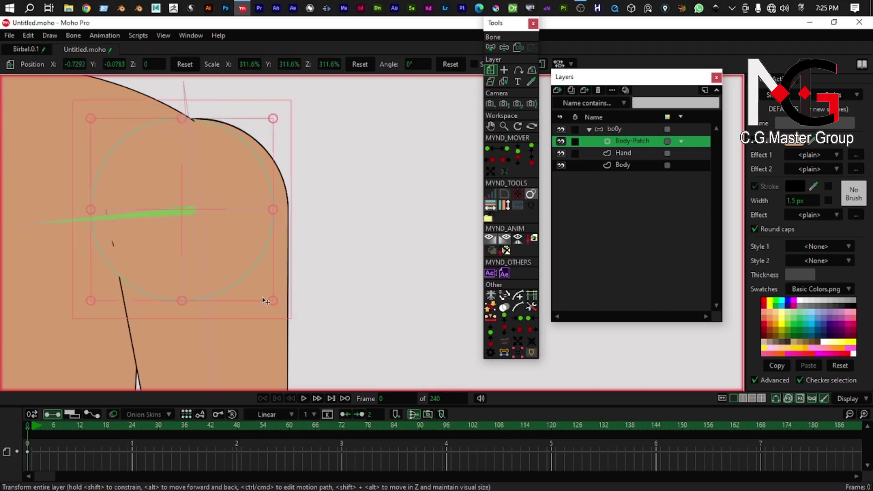
{"action": "left_click_drag", "start_coordinate": [272, 299], "coordinate": [283, 306]}
{"action": "left_click_drag", "start_coordinate": [233, 235], "coordinate": [241, 243]}
Step: Examine the layer settings of Hand and of the patch layer
{"action": "double_click", "coordinate": [630, 153]}
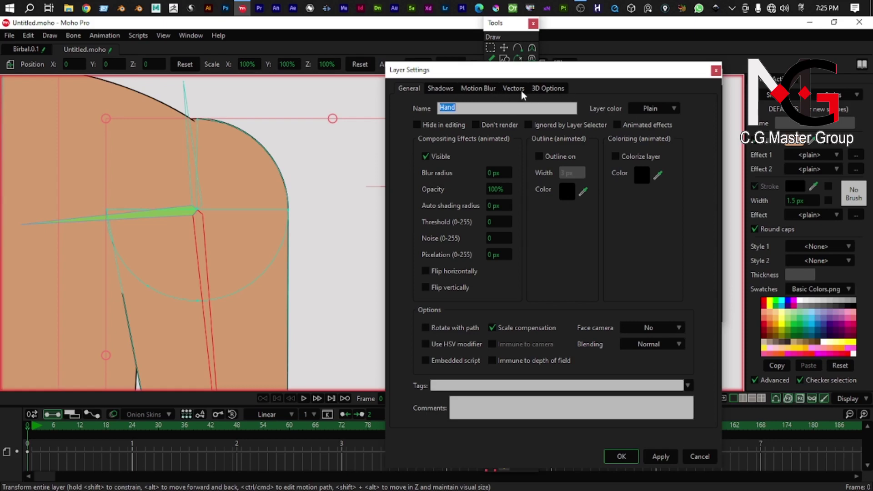
{"action": "left_click", "coordinate": [509, 90]}
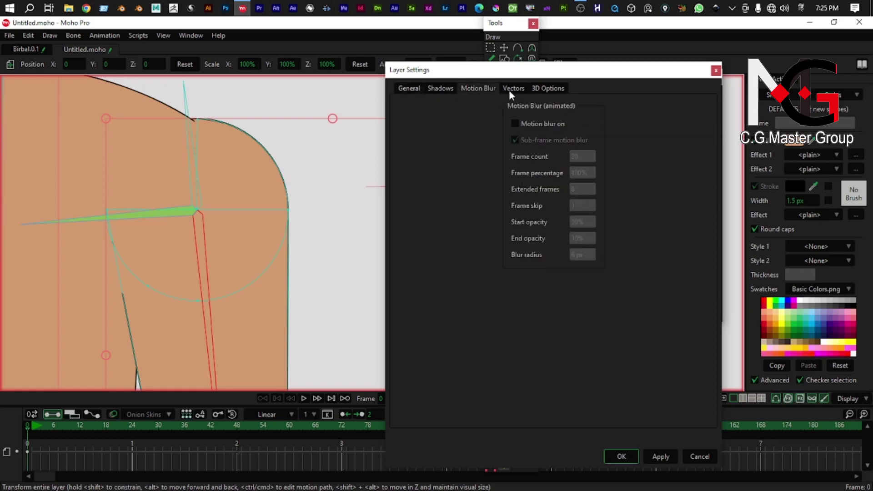
{"action": "left_click", "coordinate": [549, 89]}
{"action": "left_click", "coordinate": [407, 89]}
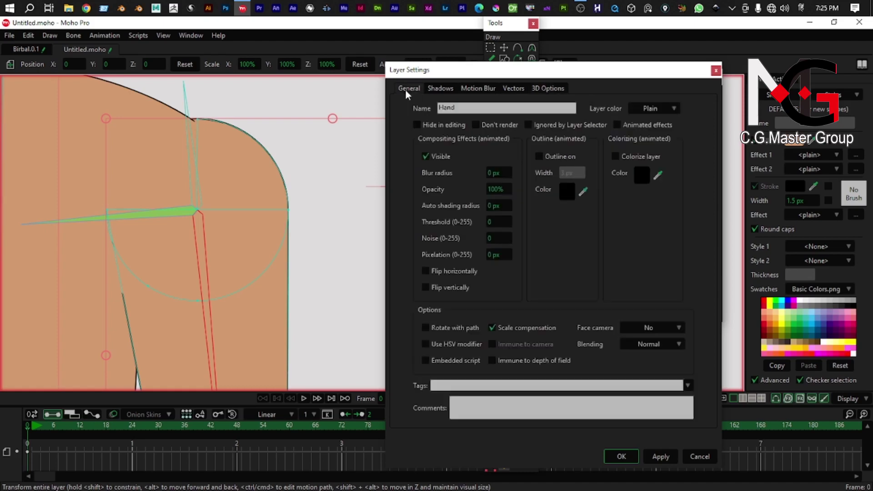
{"action": "left_click", "coordinate": [716, 70]}
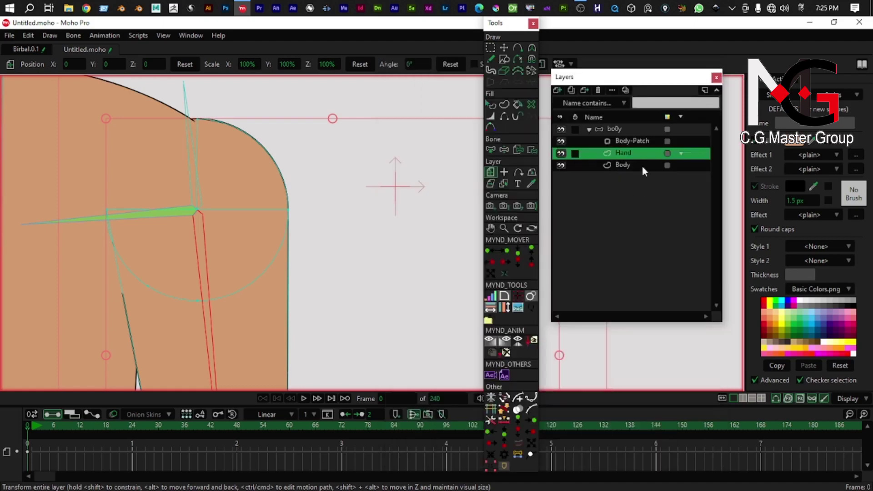
{"action": "double_click", "coordinate": [635, 140]}
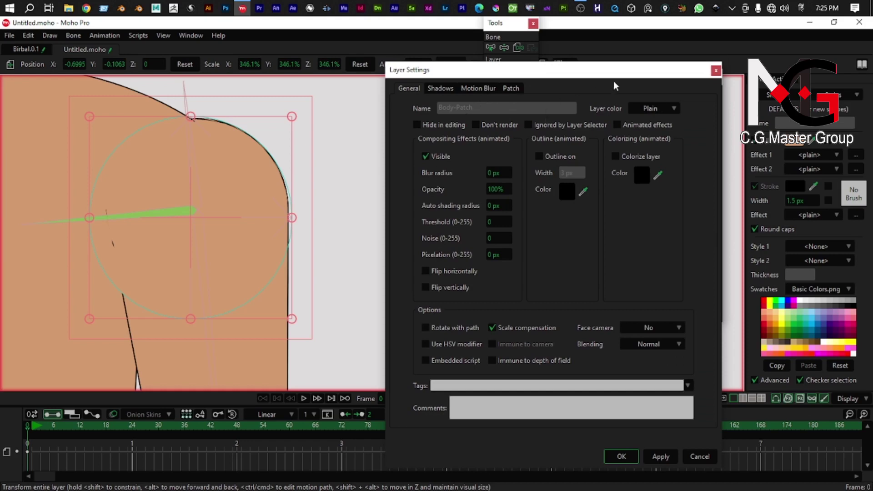
{"action": "left_click", "coordinate": [716, 71]}
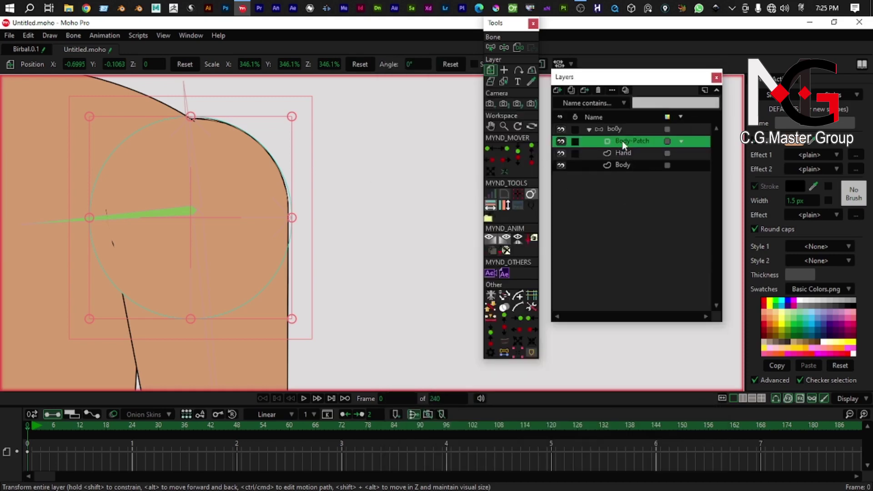
Step: Try Hand as the patch layer's target and shift the patch circle inward over the torso
{"action": "double_click", "coordinate": [622, 141]}
{"action": "left_click", "coordinate": [664, 105]}
{"action": "left_click", "coordinate": [664, 105]}
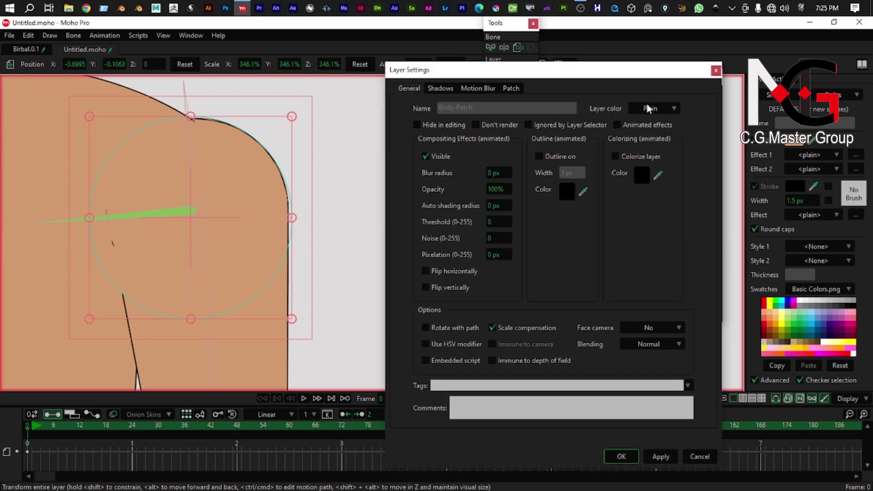
{"action": "left_click", "coordinate": [511, 88]}
{"action": "left_click", "coordinate": [555, 126]}
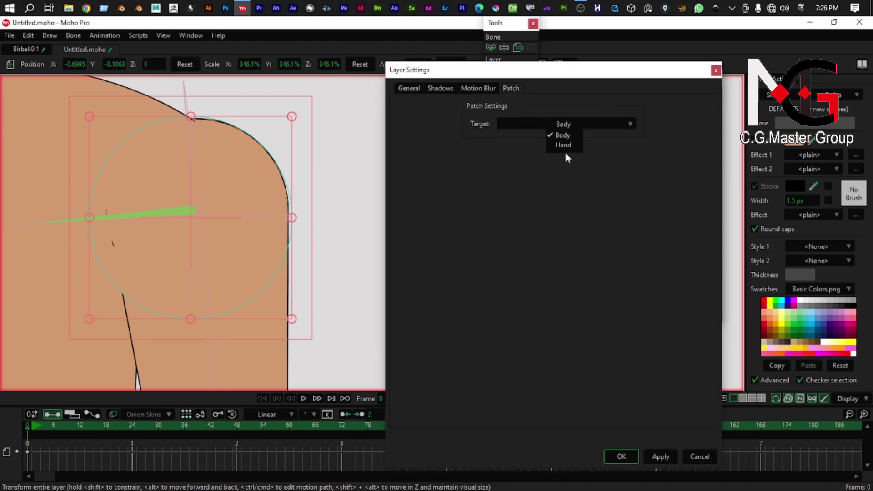
{"action": "left_click", "coordinate": [563, 144]}
{"action": "left_click", "coordinate": [660, 457]}
{"action": "left_click", "coordinate": [621, 456]}
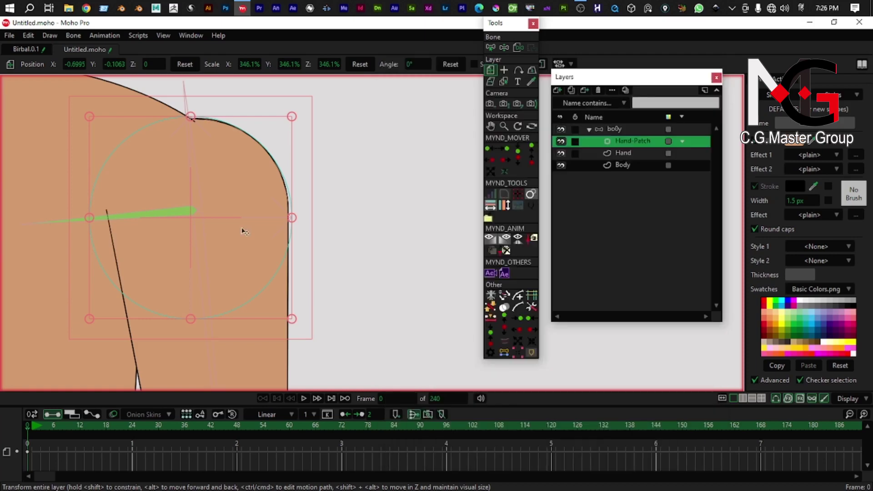
{"action": "left_click_drag", "start_coordinate": [191, 203], "coordinate": [153, 200]}
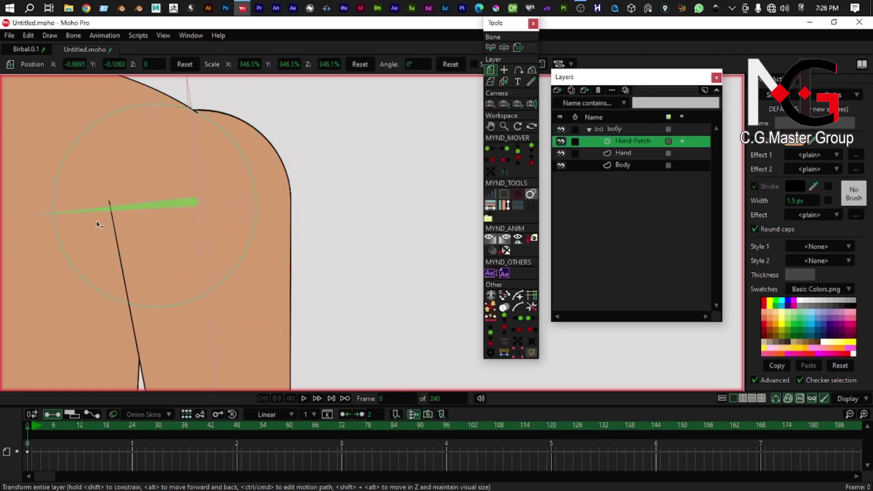
Step: Set the patch layer's target to Body and move its circle outward over the shoulder joint
{"action": "double_click", "coordinate": [628, 142]}
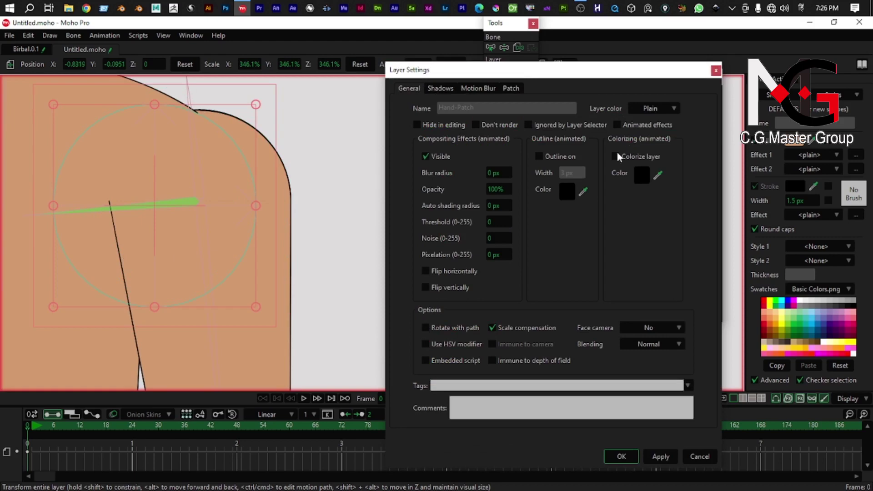
{"action": "left_click", "coordinate": [510, 88]}
{"action": "left_click", "coordinate": [544, 121]}
{"action": "left_click", "coordinate": [596, 136]}
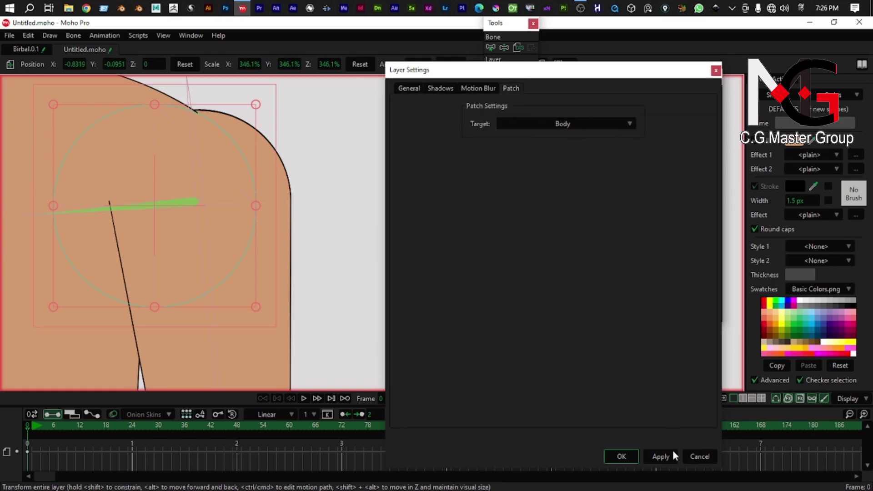
{"action": "left_click", "coordinate": [610, 456]}
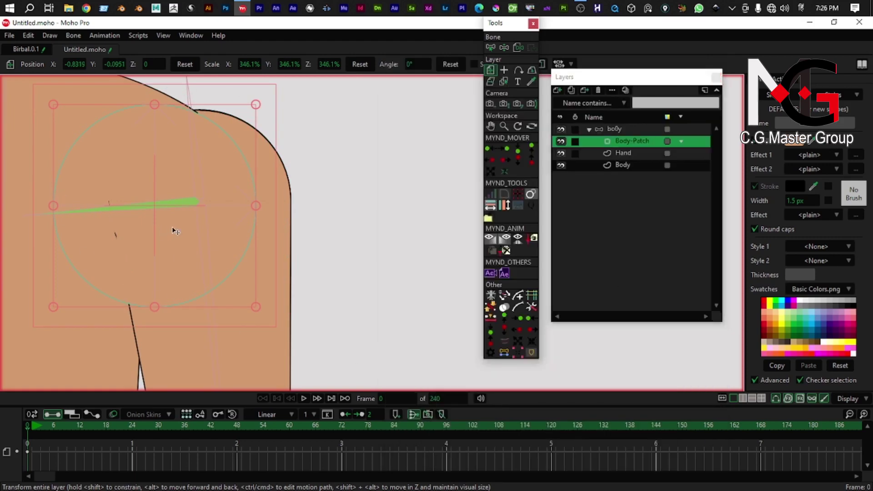
{"action": "left_click_drag", "start_coordinate": [171, 228], "coordinate": [211, 193]}
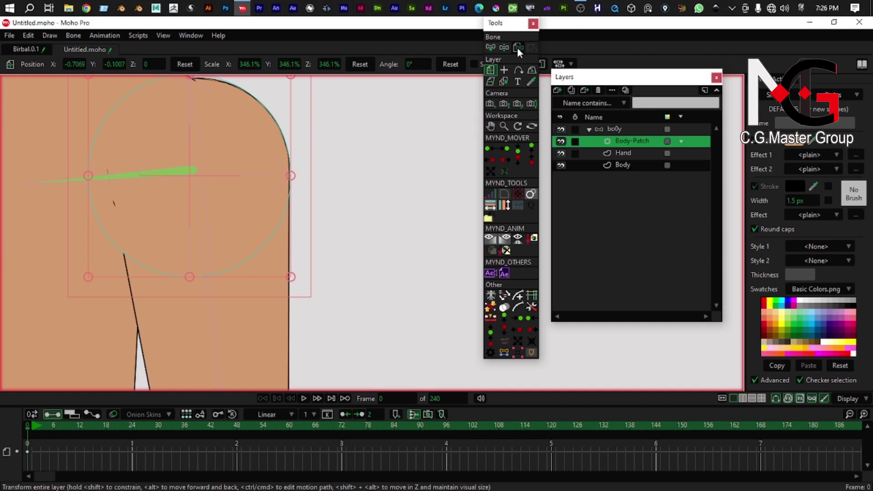
Step: Bind Body-Patch to the horizontal shoulder bone and collapse the bo0y group
{"action": "left_click", "coordinate": [518, 48]}
{"action": "left_click", "coordinate": [136, 176]}
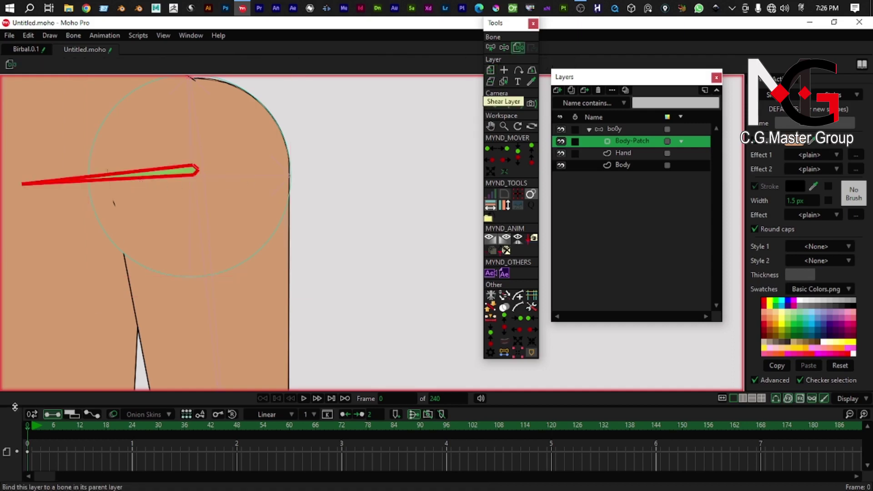
{"action": "left_click", "coordinate": [590, 129]}
Step: Raise the arm with Manipulate Bones and examine the strokes around the top of the shoulder
{"action": "scroll", "coordinate": [180, 218], "scroll_direction": "down", "scroll_amount": 3}
{"action": "left_click", "coordinate": [201, 275]}
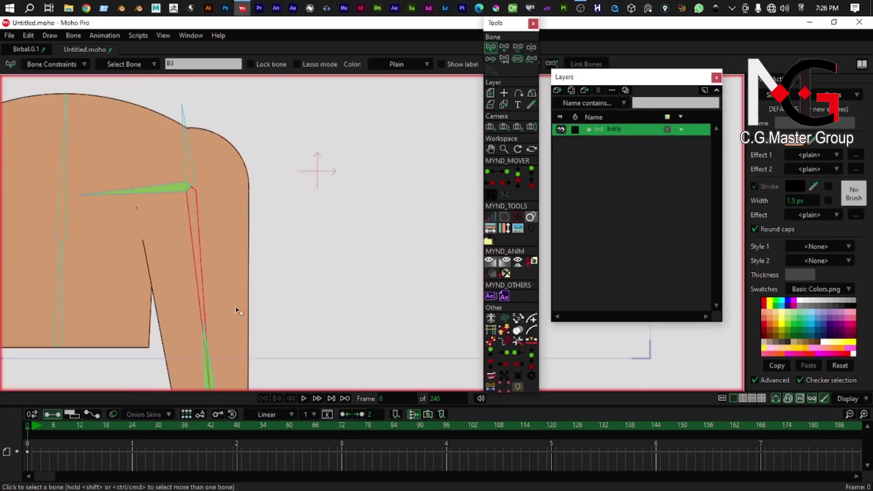
{"action": "left_click", "coordinate": [530, 48]}
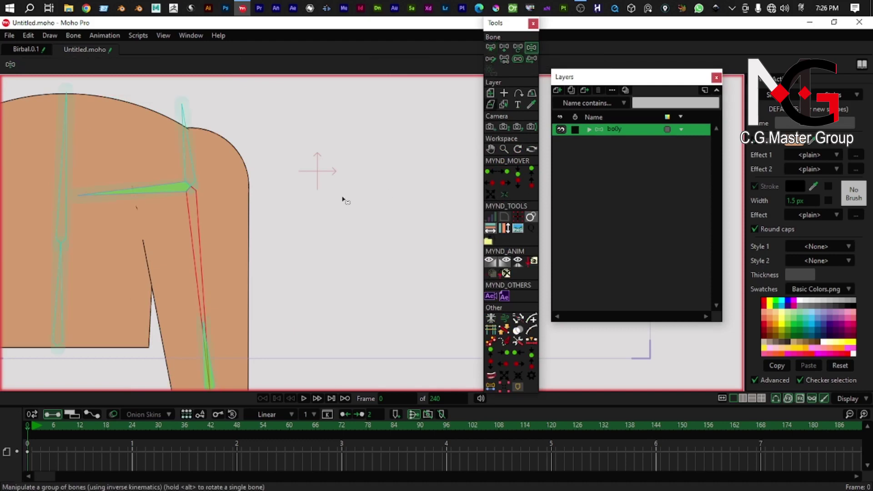
{"action": "left_click_drag", "start_coordinate": [283, 202], "coordinate": [285, 164]}
{"action": "left_click_drag", "start_coordinate": [193, 243], "coordinate": [435, 2]}
{"action": "left_click_drag", "start_coordinate": [297, 208], "coordinate": [212, 310]}
{"action": "left_click_drag", "start_coordinate": [206, 232], "coordinate": [185, 198]}
{"action": "scroll", "coordinate": [80, 207], "scroll_direction": "up", "scroll_amount": 10}
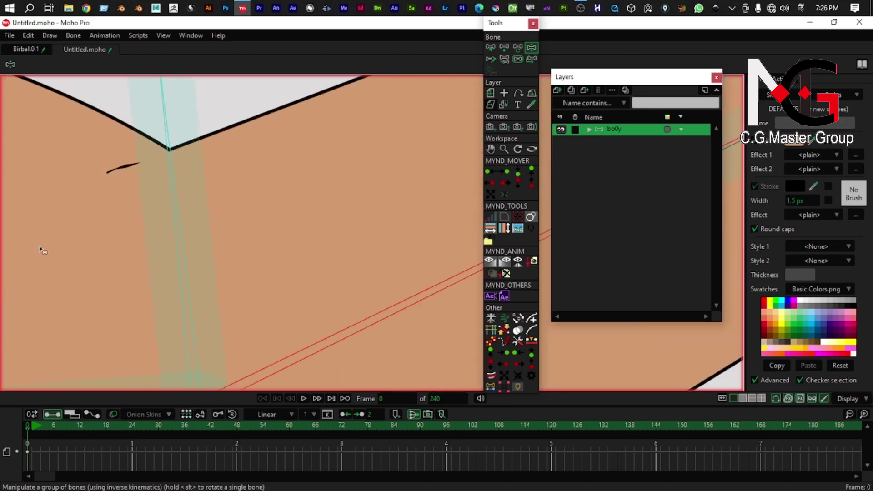
{"action": "scroll", "coordinate": [275, 308], "scroll_direction": "down", "scroll_amount": 5}
{"action": "left_click_drag", "start_coordinate": [323, 316], "coordinate": [283, 292]}
Step: Render the current frame and inspect the shoulder strokes up close before closing the preview
{"action": "key", "text": "ctrl+r"}
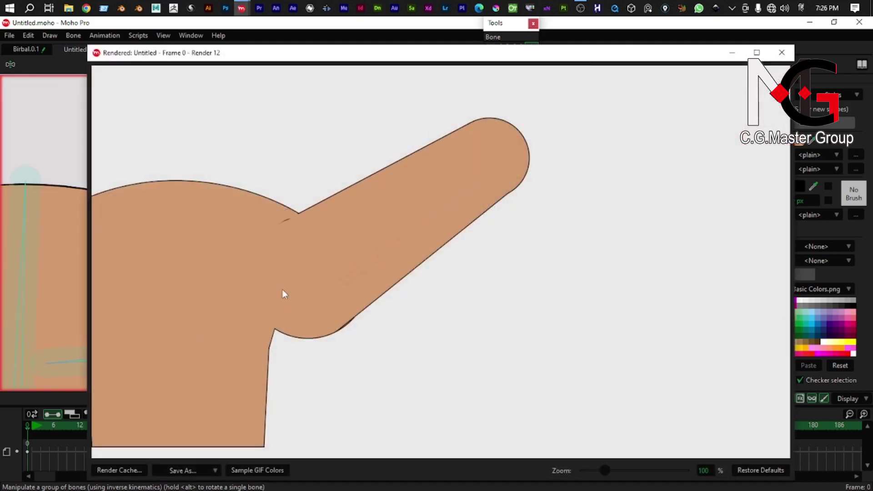
{"action": "scroll", "coordinate": [282, 289], "scroll_direction": "up", "scroll_amount": 5}
{"action": "left_click_drag", "start_coordinate": [125, 177], "coordinate": [385, 283]}
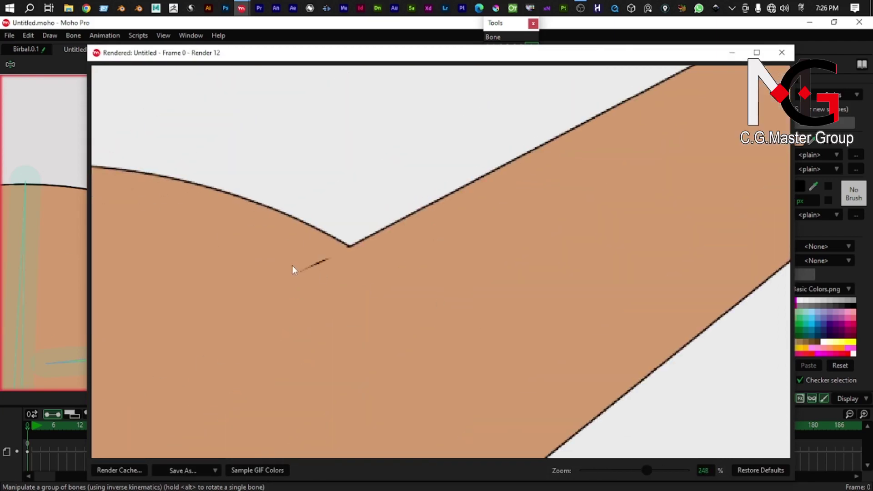
{"action": "left_click", "coordinate": [781, 52]}
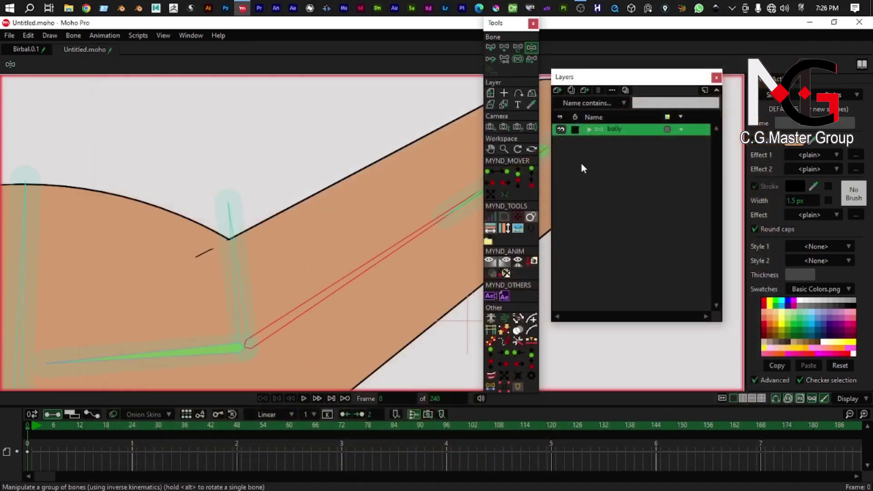
Step: Shift Body-Patch slightly toward the torso and enlarge it to 378% over the shoulder
{"action": "left_click", "coordinate": [589, 130]}
{"action": "left_click", "coordinate": [627, 141]}
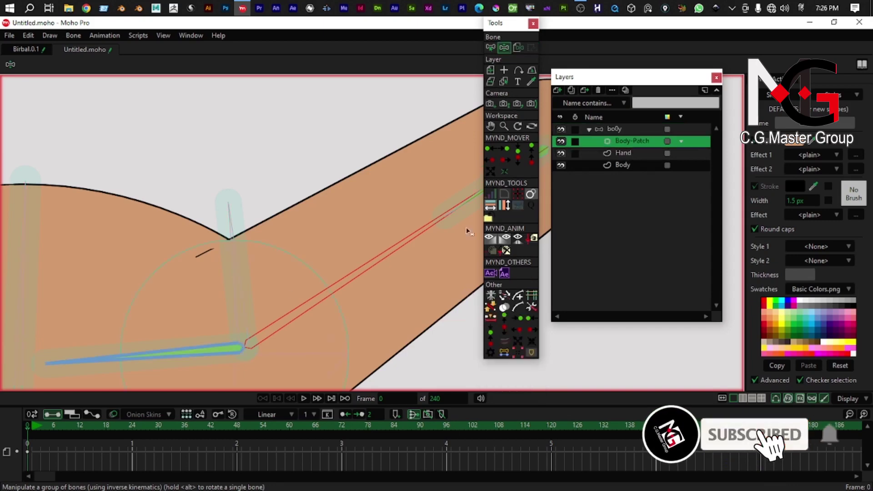
{"action": "left_click_drag", "start_coordinate": [257, 310], "coordinate": [277, 255]}
{"action": "left_click_drag", "start_coordinate": [279, 328], "coordinate": [277, 278]}
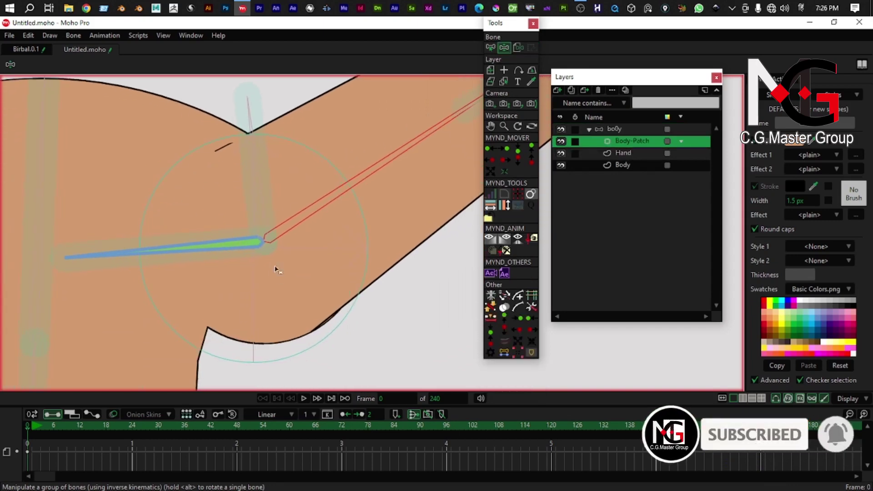
{"action": "left_click", "coordinate": [489, 69]}
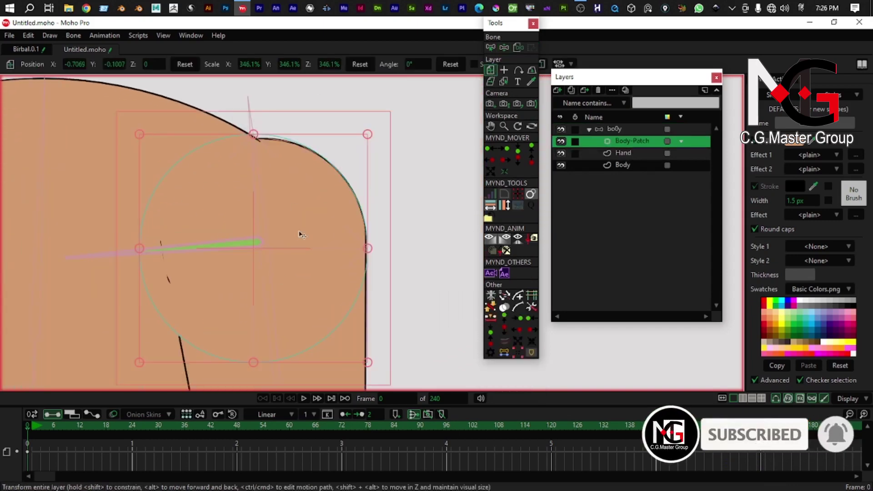
{"action": "left_click_drag", "start_coordinate": [261, 167], "coordinate": [261, 172]}
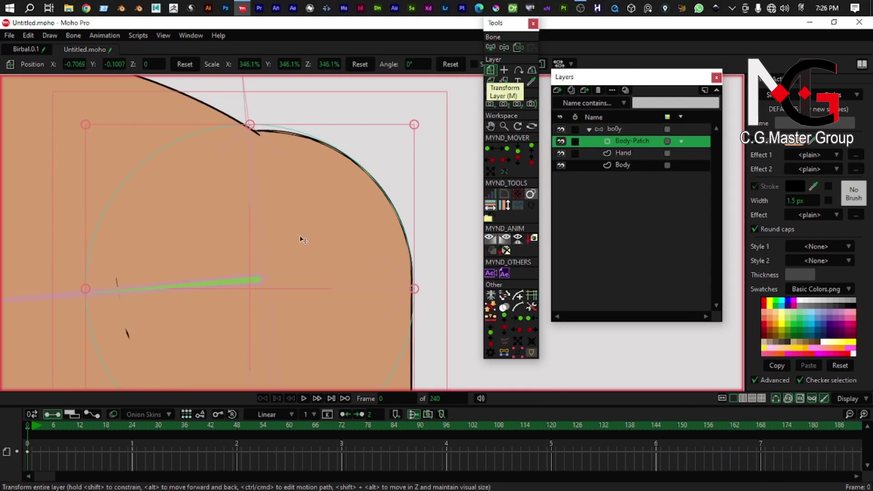
{"action": "left_click_drag", "start_coordinate": [299, 237], "coordinate": [283, 240]}
{"action": "left_click_drag", "start_coordinate": [399, 127], "coordinate": [419, 115]}
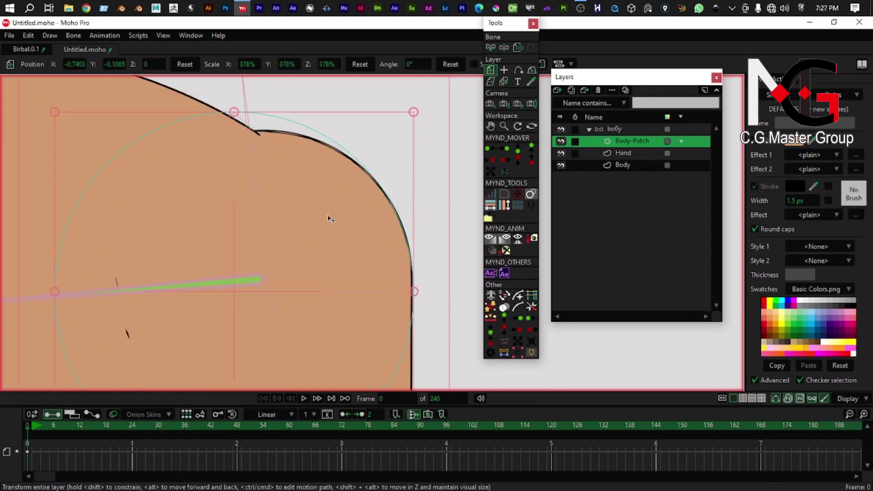
Step: Select the bo0y bone group in place of Body-Patch and collapse it
{"action": "left_click_drag", "start_coordinate": [341, 265], "coordinate": [344, 266]}
{"action": "left_click_drag", "start_coordinate": [345, 266], "coordinate": [340, 200]}
{"action": "left_click", "coordinate": [615, 128]}
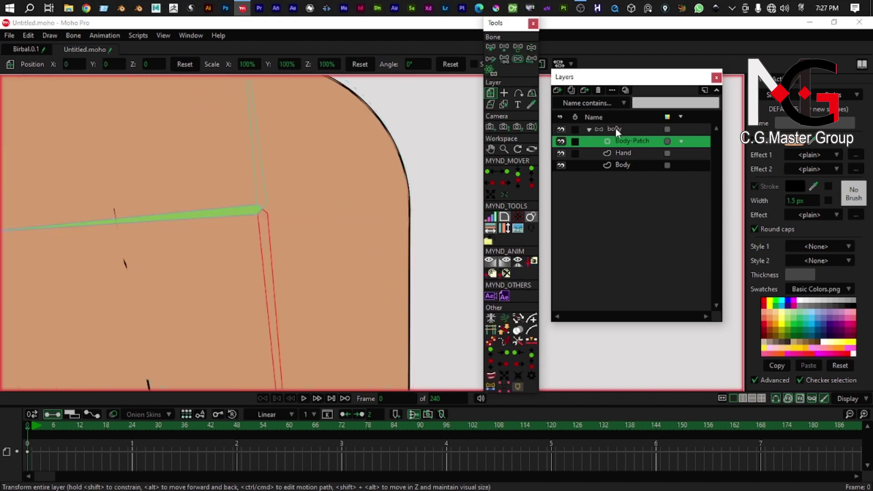
{"action": "left_click", "coordinate": [588, 129]}
{"action": "scroll", "coordinate": [336, 191], "scroll_direction": "down", "scroll_amount": 3}
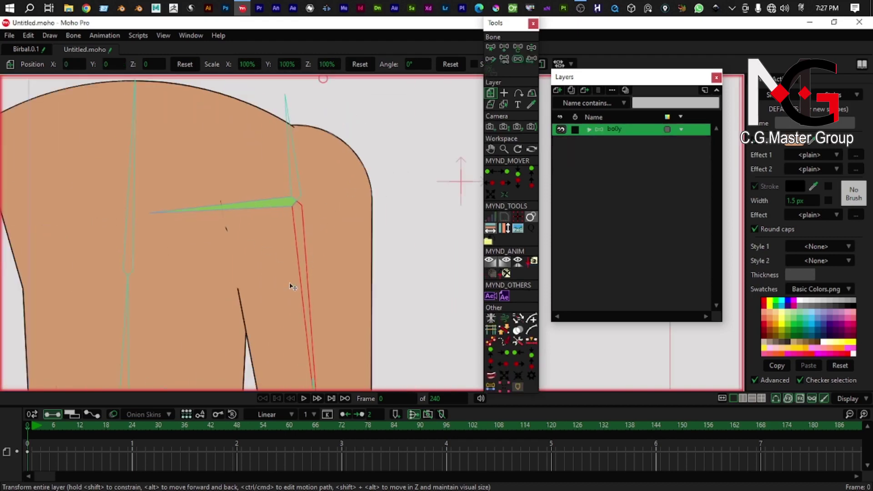
{"action": "scroll", "coordinate": [298, 263], "scroll_direction": "down", "scroll_amount": 3}
{"action": "left_click_drag", "start_coordinate": [299, 328], "coordinate": [293, 281]}
{"action": "key", "text": "ctrl+z"}
{"action": "left_click", "coordinate": [295, 262]}
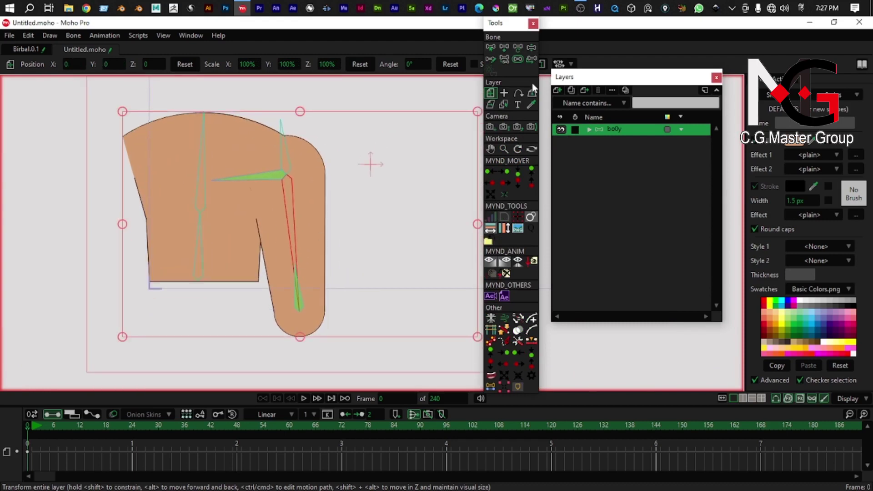
Step: Raise the arm to the side with Manipulate Bones and examine the stroke joint at the top of the shoulder
{"action": "left_click", "coordinate": [531, 48]}
{"action": "left_click_drag", "start_coordinate": [291, 245], "coordinate": [326, 122]}
{"action": "scroll", "coordinate": [327, 124], "scroll_direction": "up", "scroll_amount": 8}
{"action": "left_click_drag", "start_coordinate": [226, 196], "coordinate": [292, 184]}
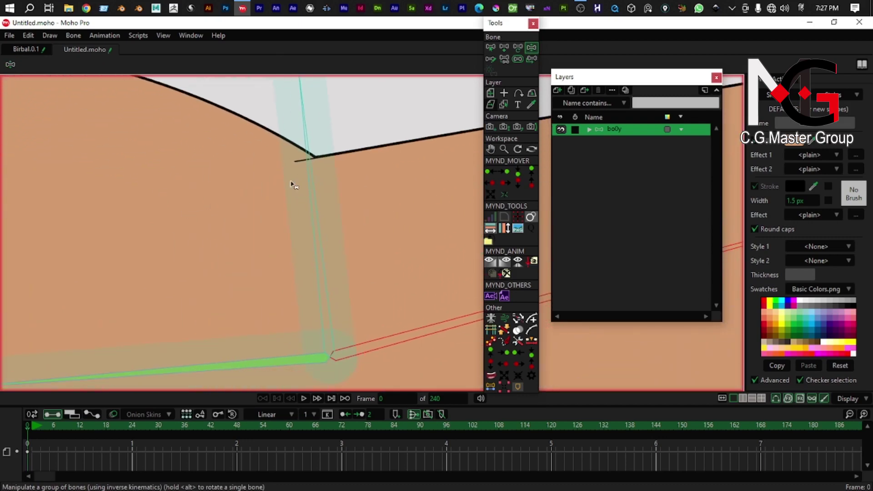
Step: Render the current frame, inspect the raised arm's shoulder and underarm strokes, and close the preview
{"action": "key", "text": "ctrl+r"}
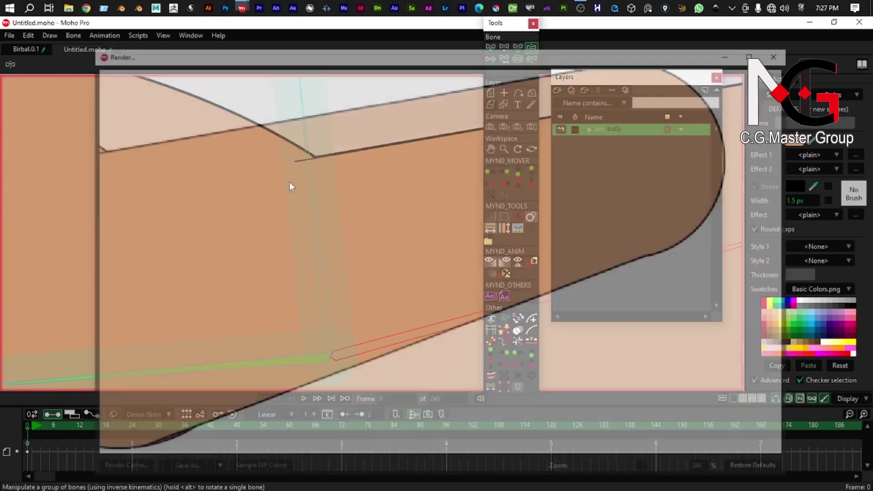
{"action": "scroll", "coordinate": [319, 187], "scroll_direction": "down", "scroll_amount": 5}
{"action": "scroll", "coordinate": [269, 212], "scroll_direction": "up", "scroll_amount": 2}
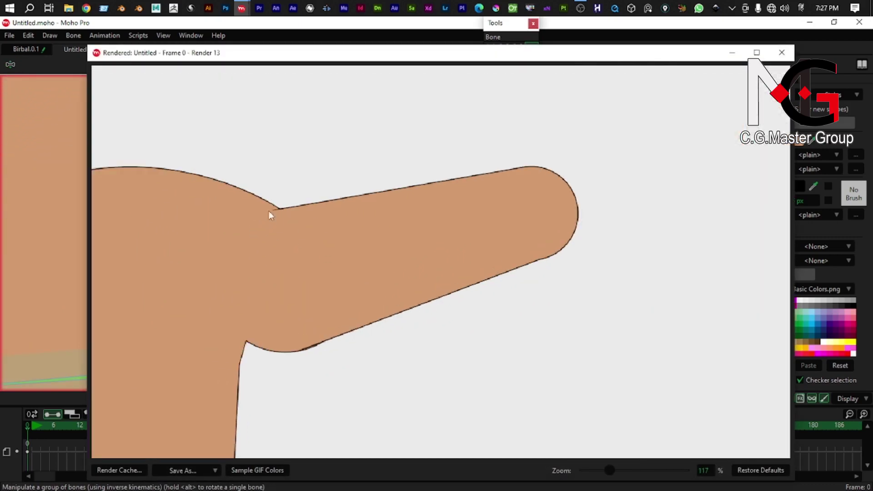
{"action": "left_click", "coordinate": [781, 53]}
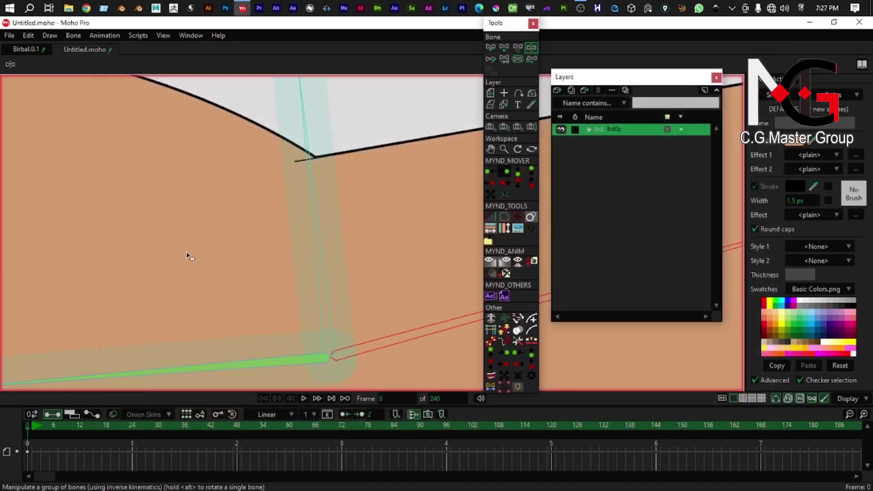
Step: Examine the whole raised arm and torso outline, and return the rig to its rest pose with the Select Bone tool
{"action": "scroll", "coordinate": [224, 203], "scroll_direction": "down", "scroll_amount": 4}
{"action": "left_click_drag", "start_coordinate": [224, 203], "coordinate": [237, 164]}
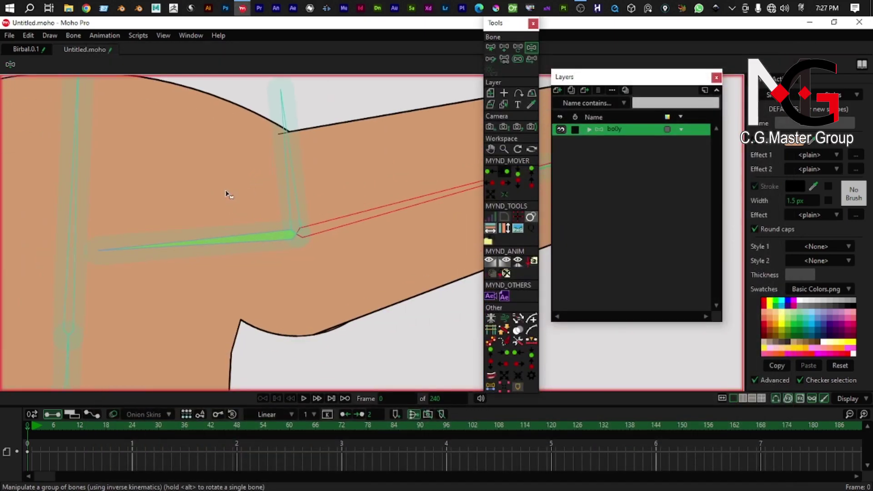
{"action": "scroll", "coordinate": [288, 216], "scroll_direction": "down", "scroll_amount": 4}
{"action": "left_click_drag", "start_coordinate": [287, 216], "coordinate": [283, 183]}
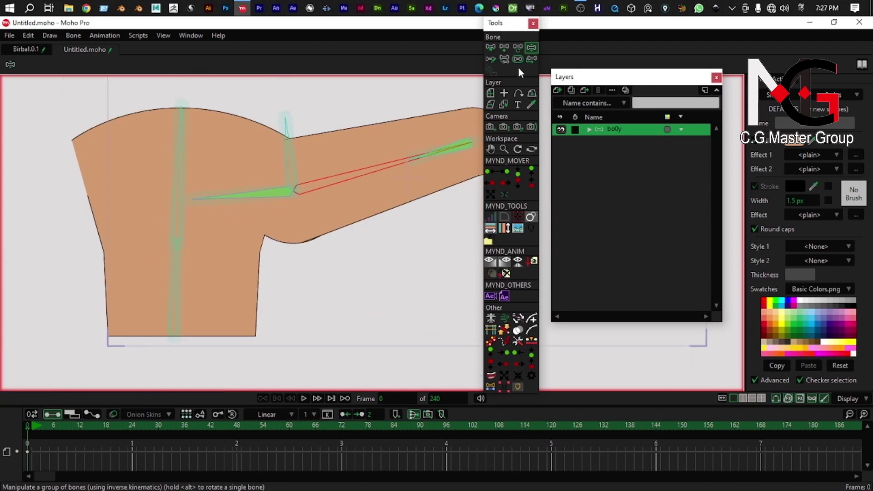
{"action": "left_click", "coordinate": [490, 48]}
{"action": "left_click_drag", "start_coordinate": [223, 241], "coordinate": [264, 221]}
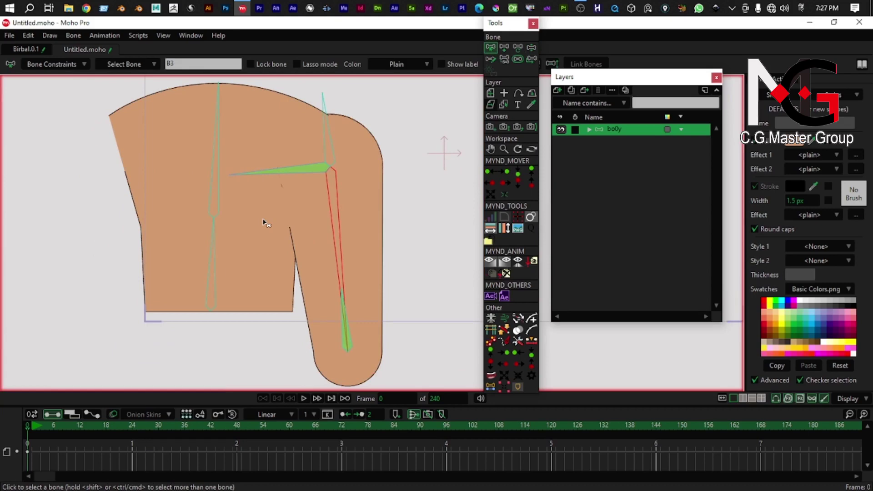